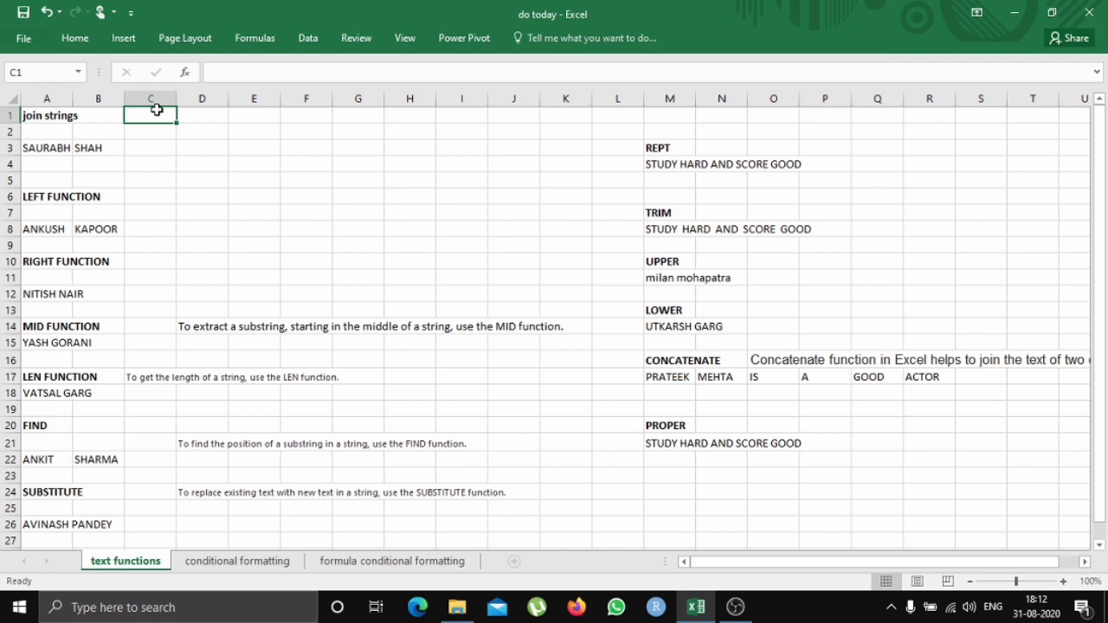
# Join the first and last name from A3 and B3 in cell D3 with the formula =A3&B3.
pyautogui.press('Return')
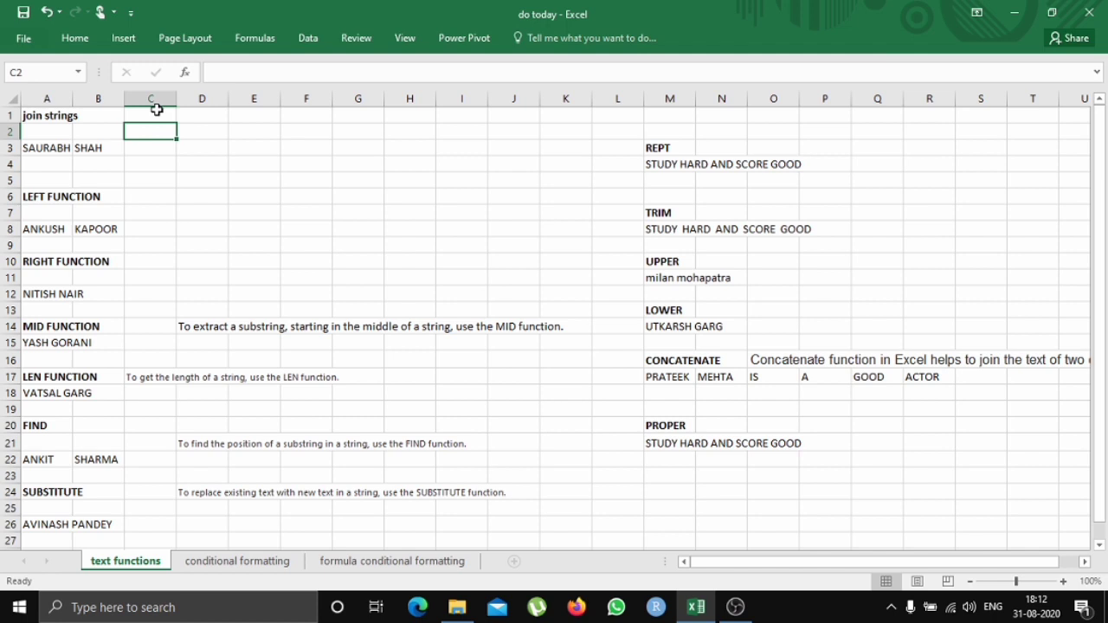
pyautogui.press('Down')
pyautogui.press('Right')
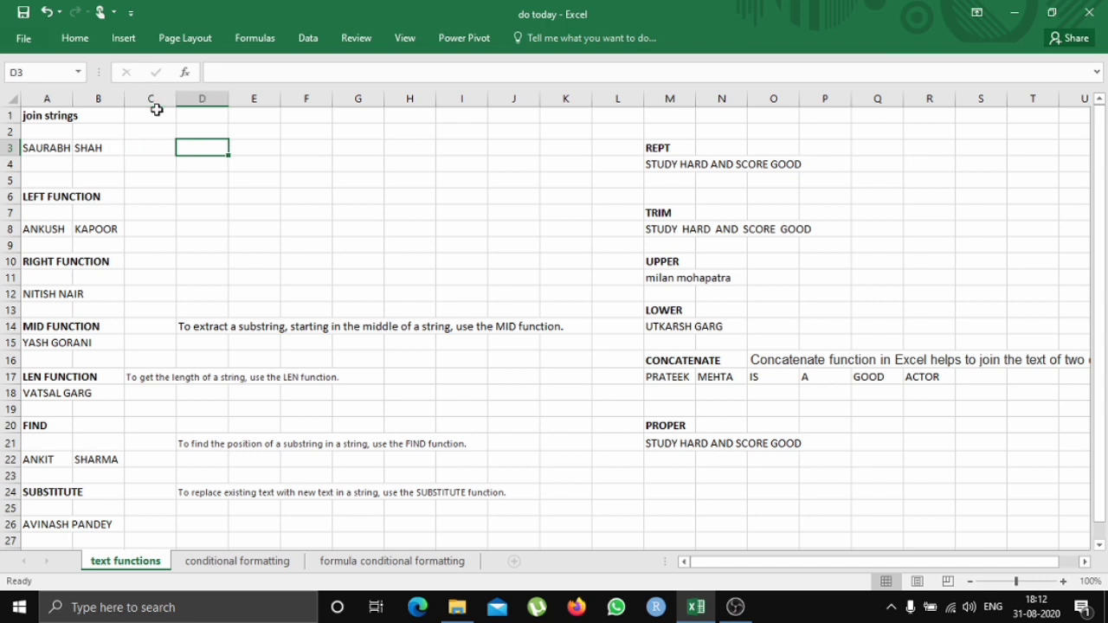
pyautogui.write('=')
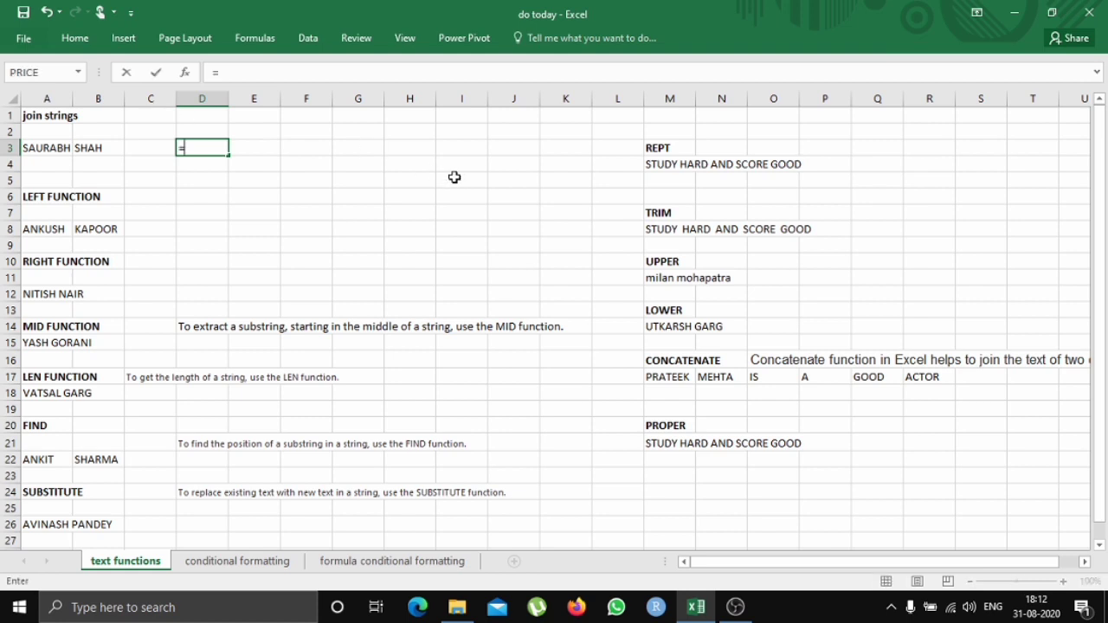
pyautogui.write('B')
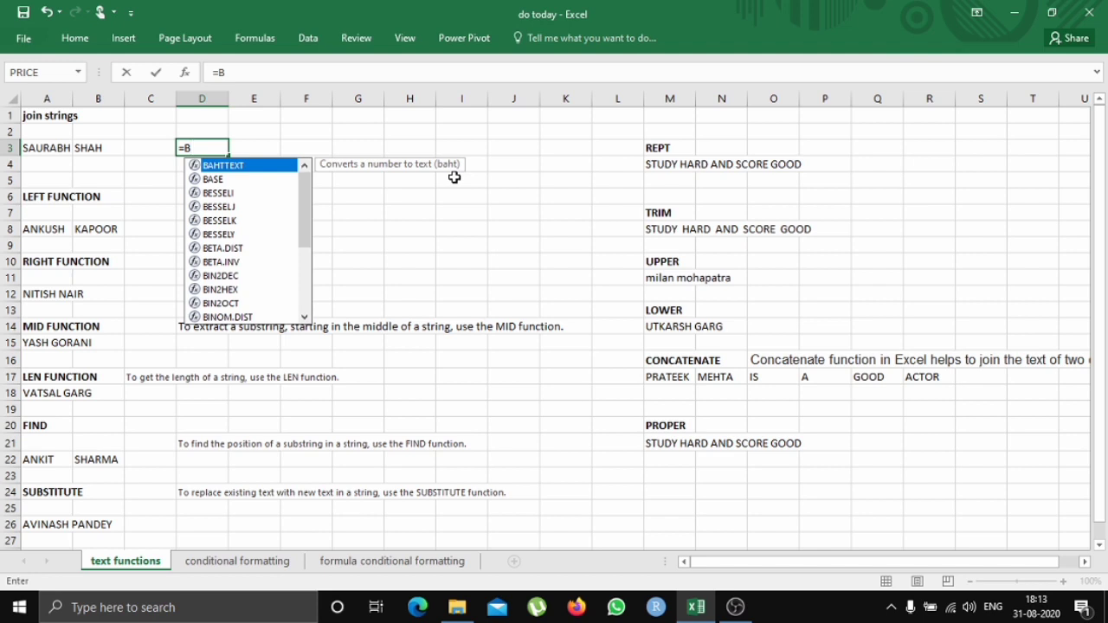
pyautogui.press('BackSpace')
pyautogui.write('A3')
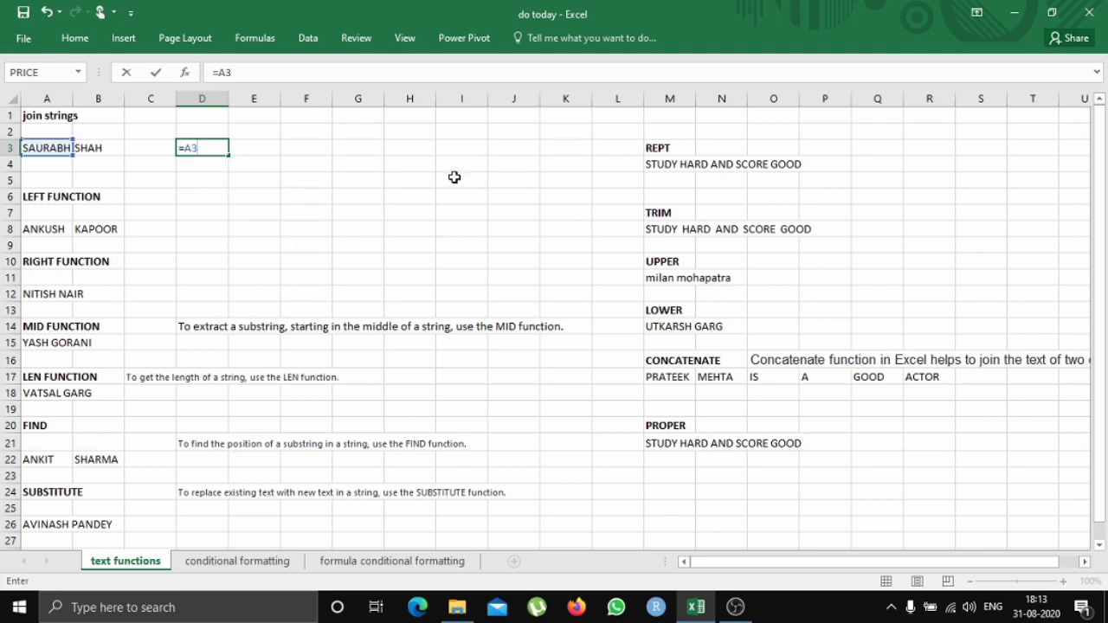
pyautogui.write('&B3')
pyautogui.press('Return')
# In cell F3, join A3 and B3 with a space between them using the formula =A3&" "&B3.
pyautogui.click(323, 149)
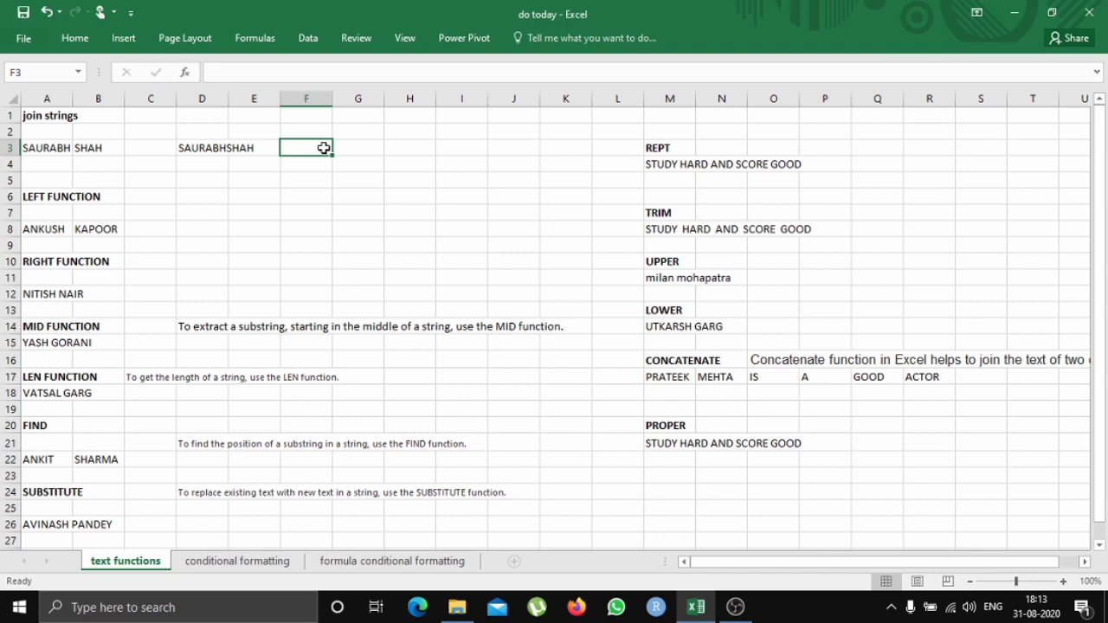
pyautogui.write('=')
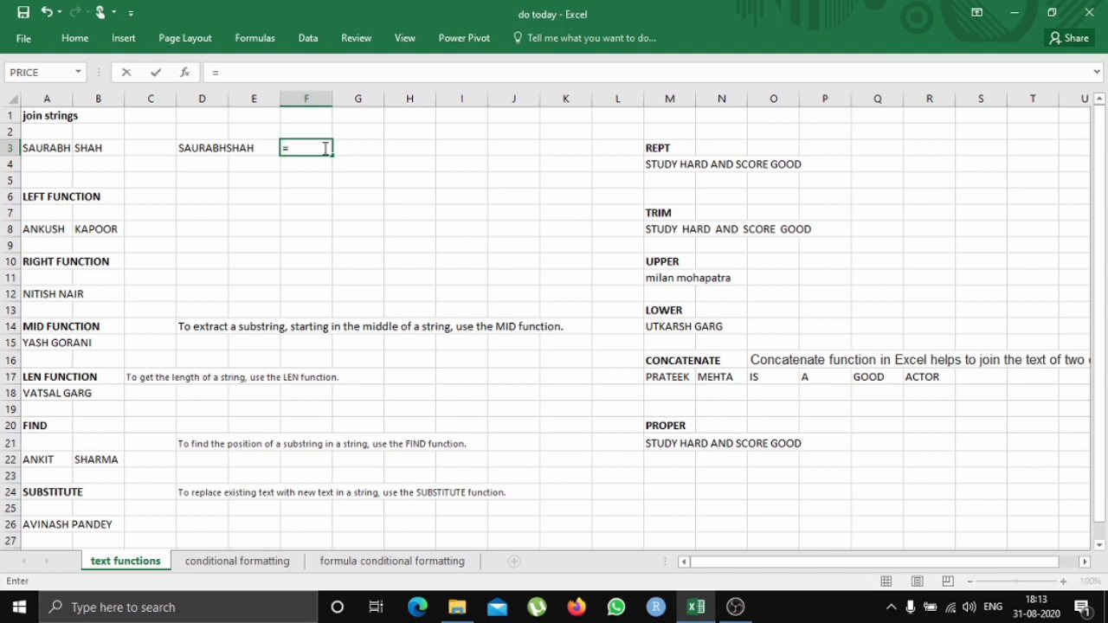
pyautogui.write('A3')
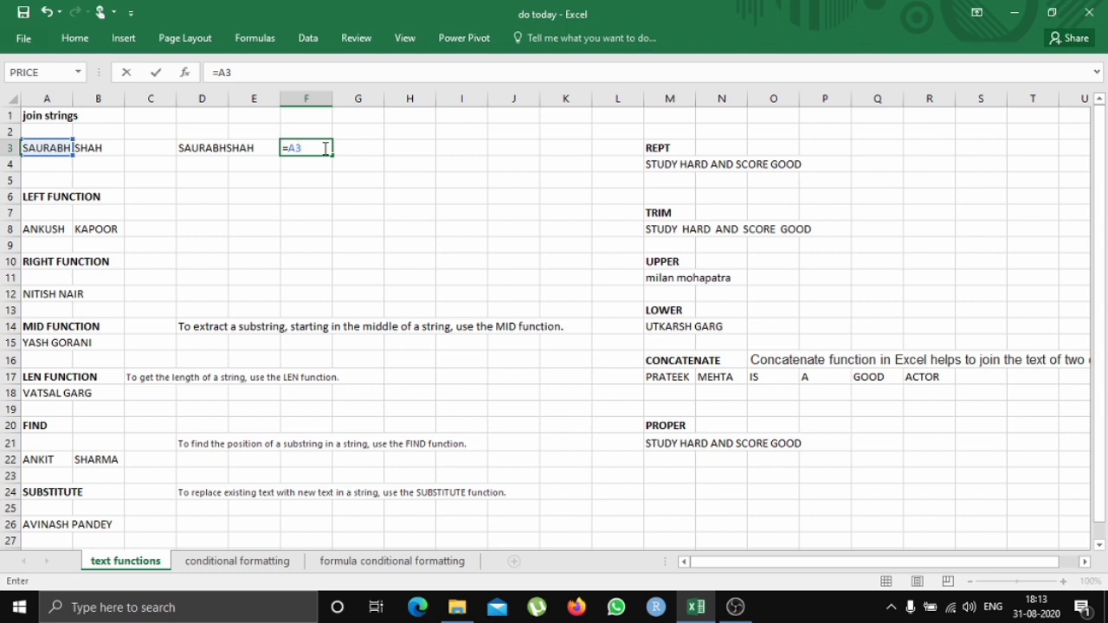
pyautogui.write('&" "&B3')
pyautogui.press('Return')
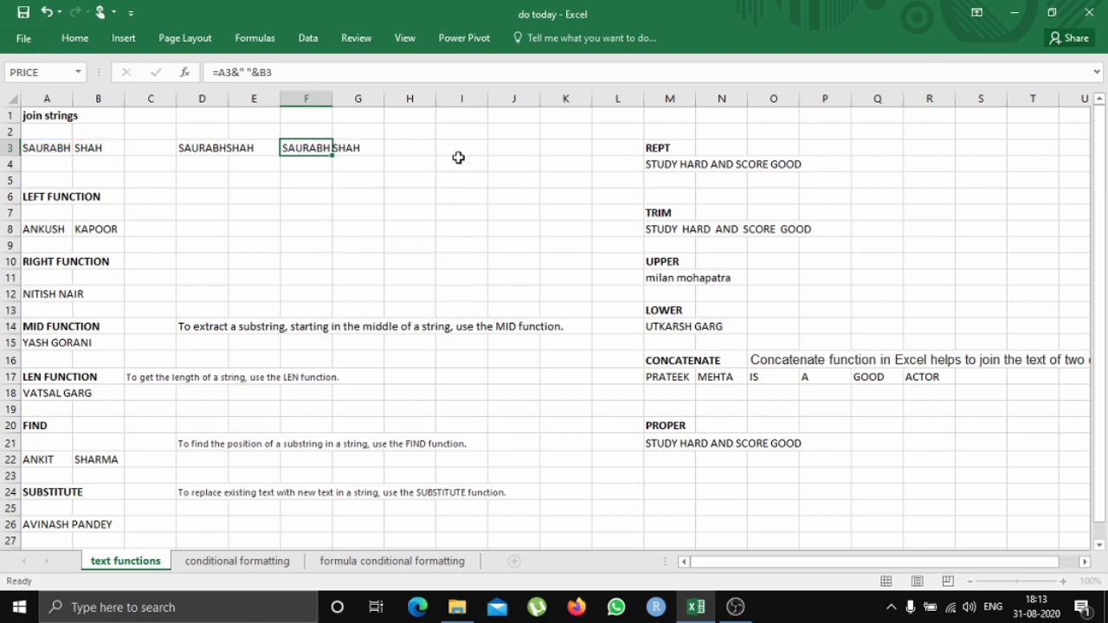
# In cell D8, extract the first 5 characters of A8 with the formula =LEFT(A8,5).
pyautogui.click(203, 232)
pyautogui.write('=LEFT(')
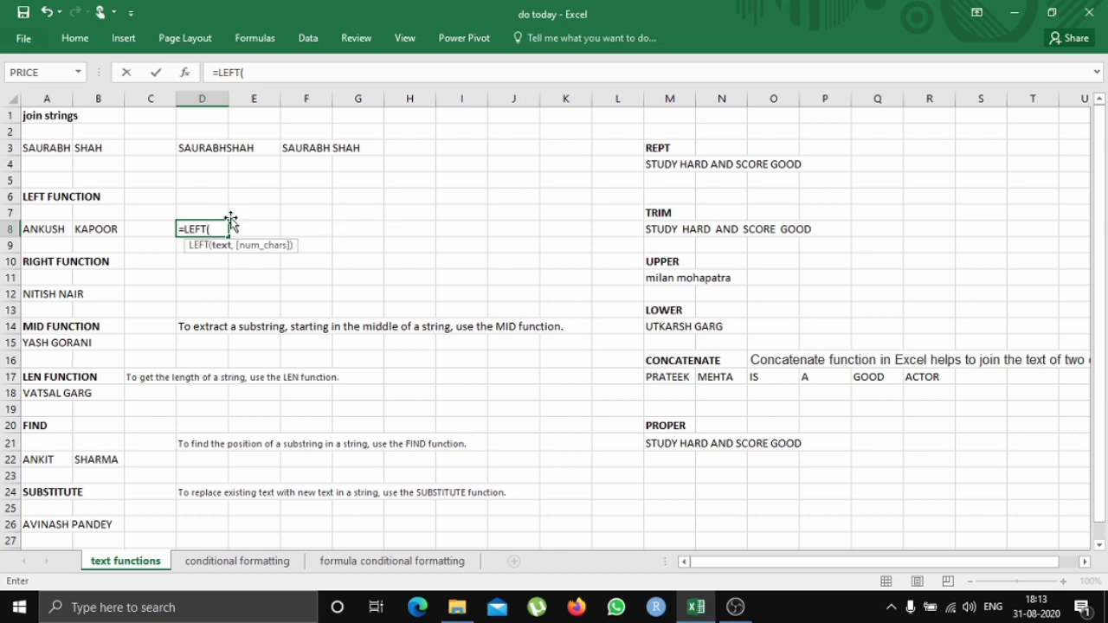
pyautogui.click(58, 229)
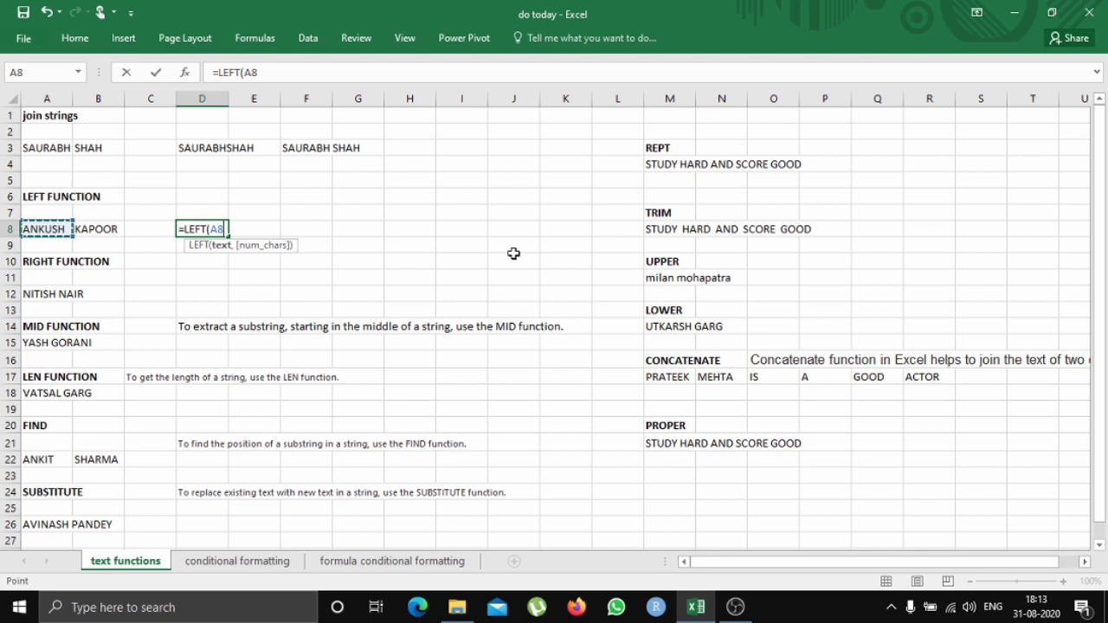
pyautogui.write(',')
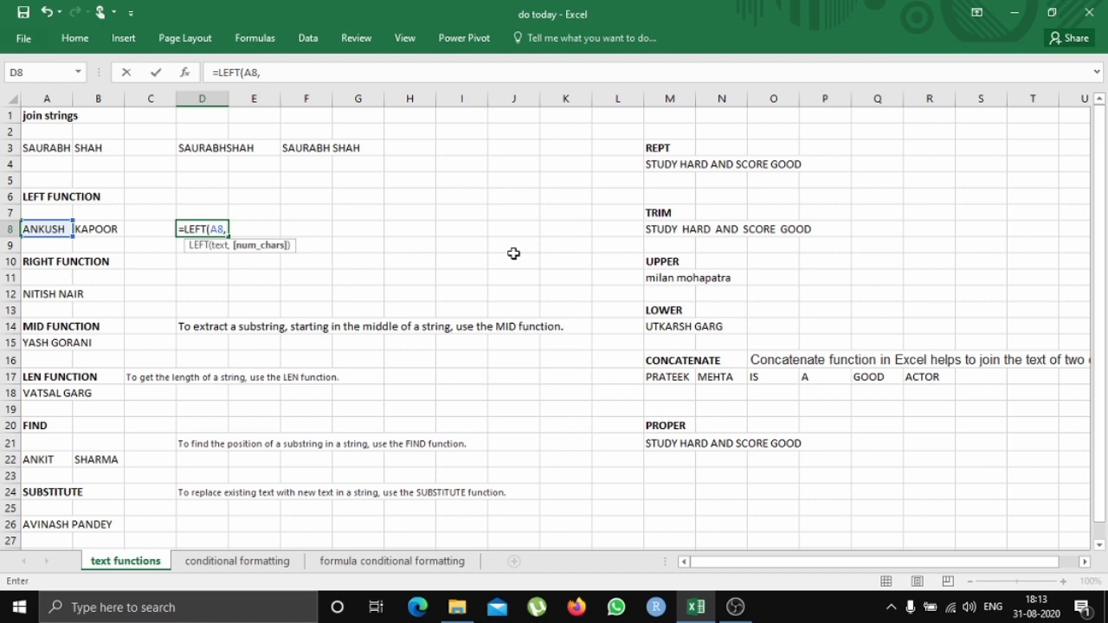
pyautogui.write('5')
pyautogui.press('Return')
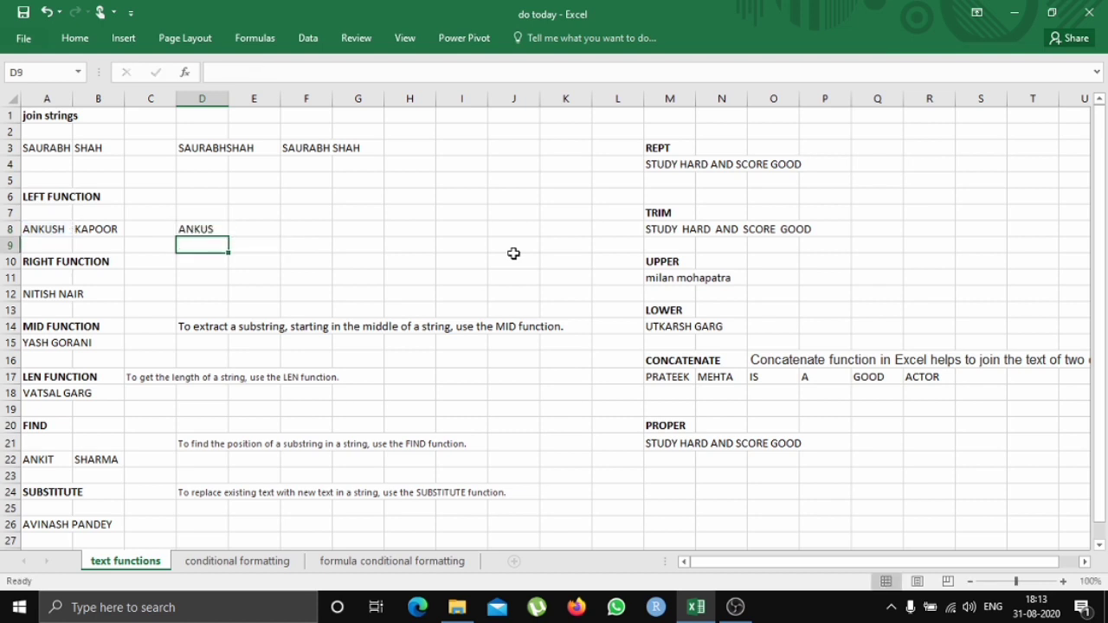
# In cell D12, extract the last 4 characters of A12 with the formula =RIGHT(A12,4).
pyautogui.press('Down')
pyautogui.press('Down')
pyautogui.press('Down')
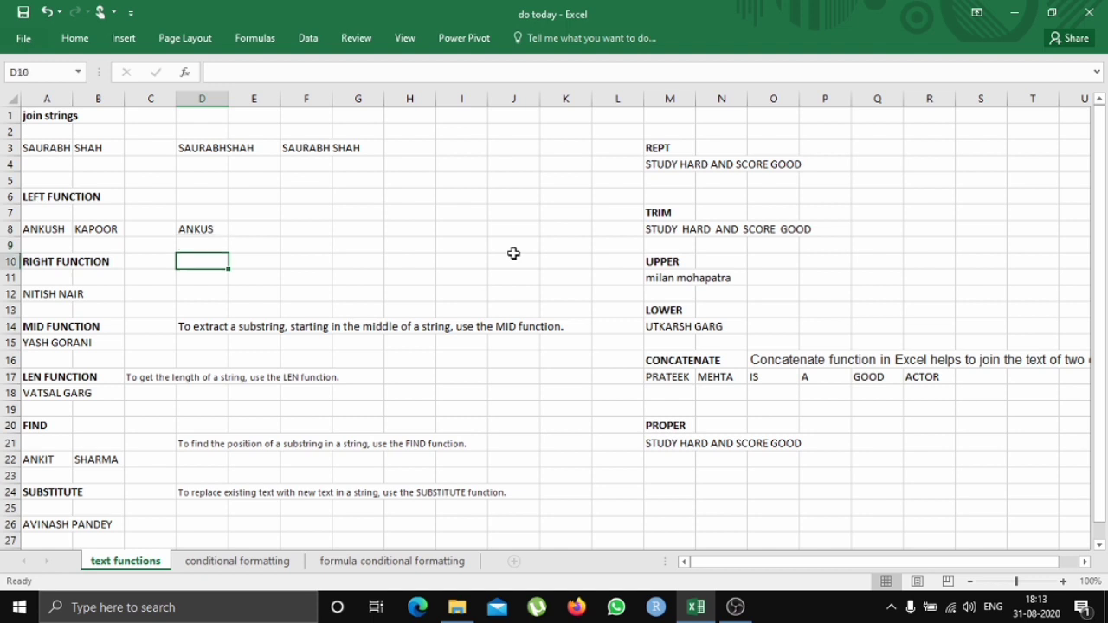
pyautogui.write('=R')
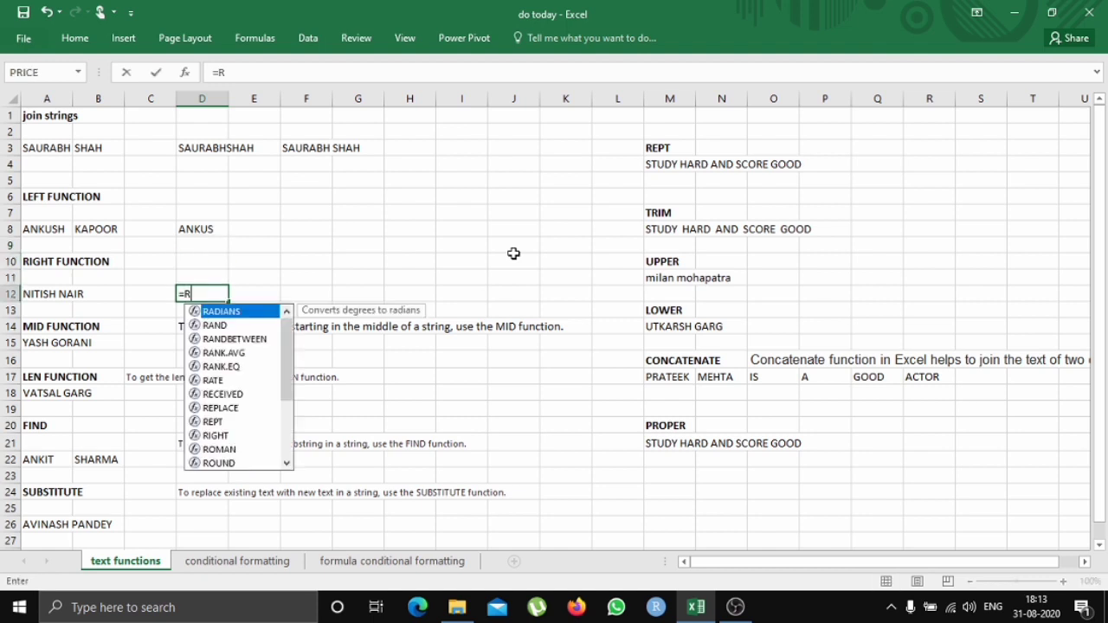
pyautogui.write('IGHT(')
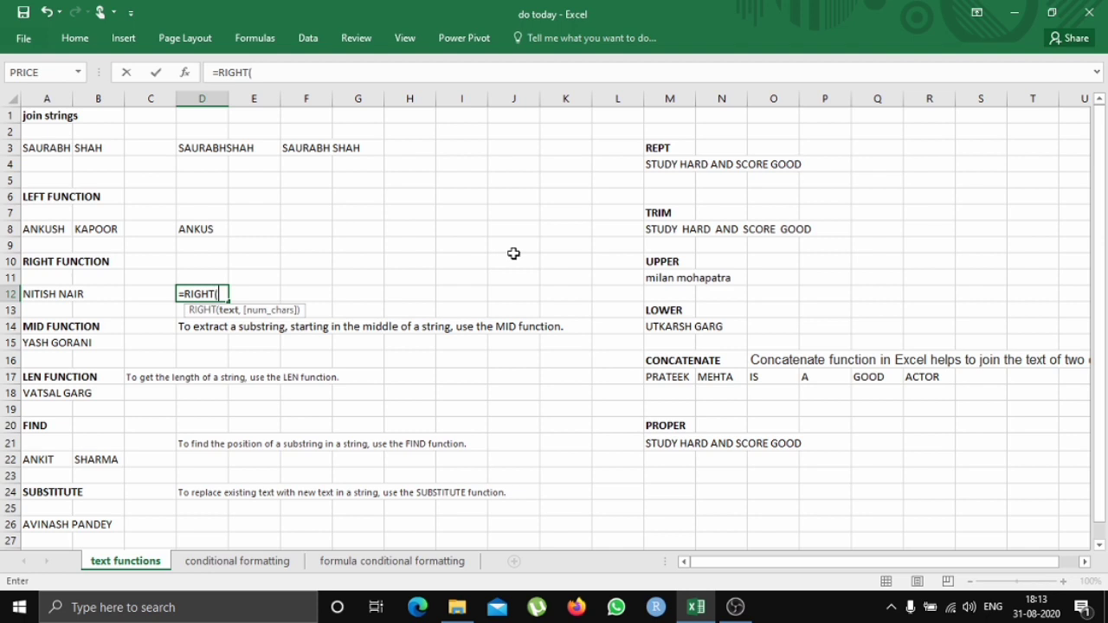
pyautogui.click(51, 294)
pyautogui.write(',')
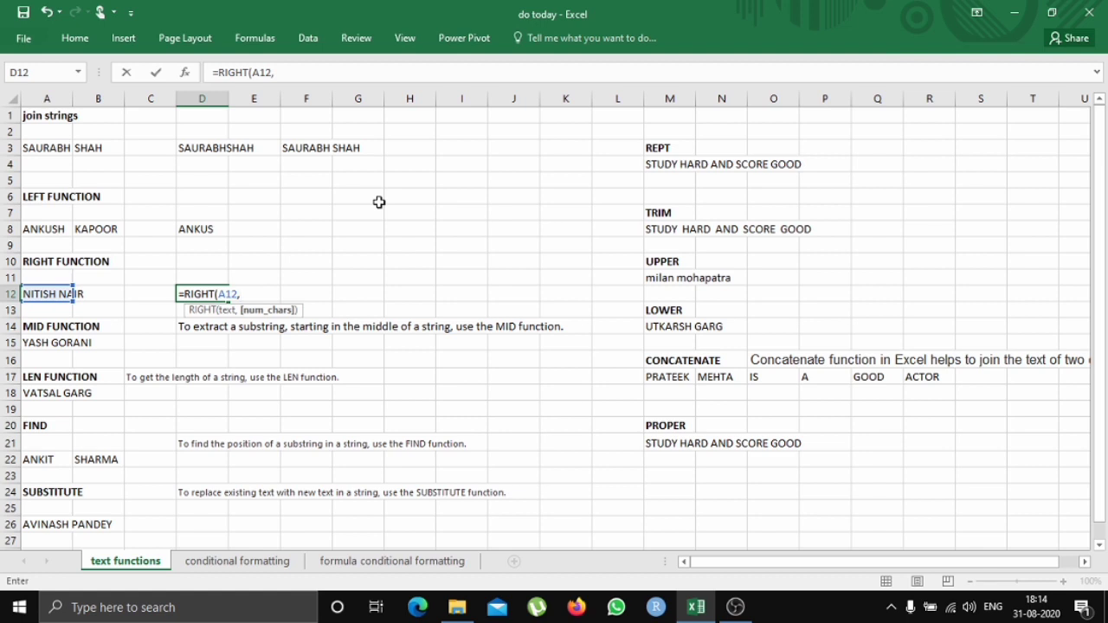
pyautogui.write('4')
pyautogui.press('Return')
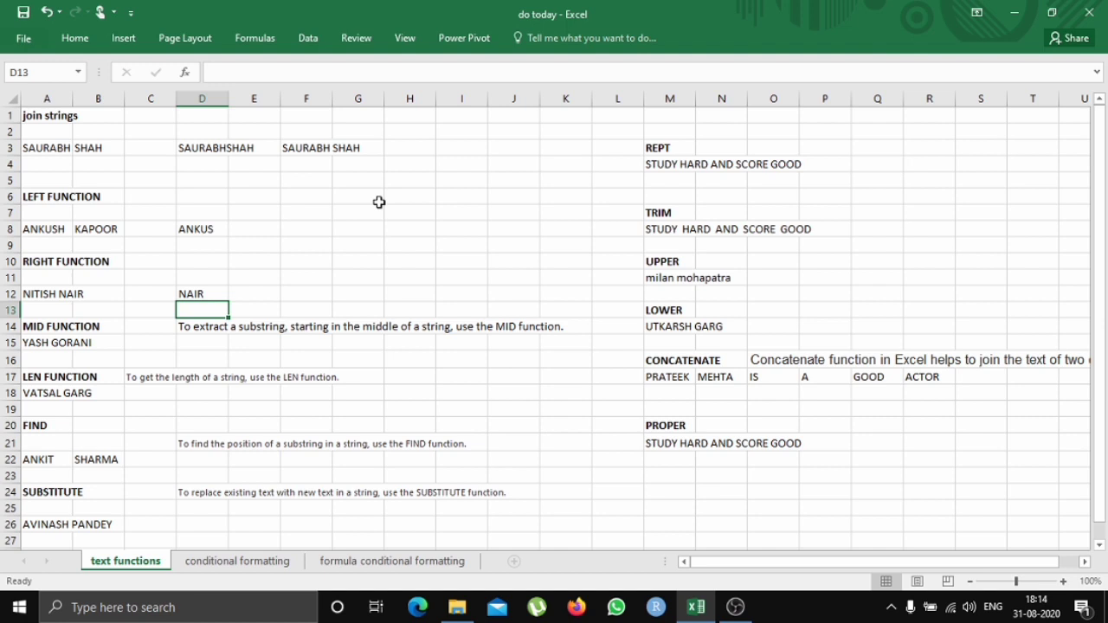
# In cell D15, extract 3 characters of A15 starting from the second one with the formula =MID(A15,2,3).
pyautogui.press('Down')
pyautogui.press('Down')
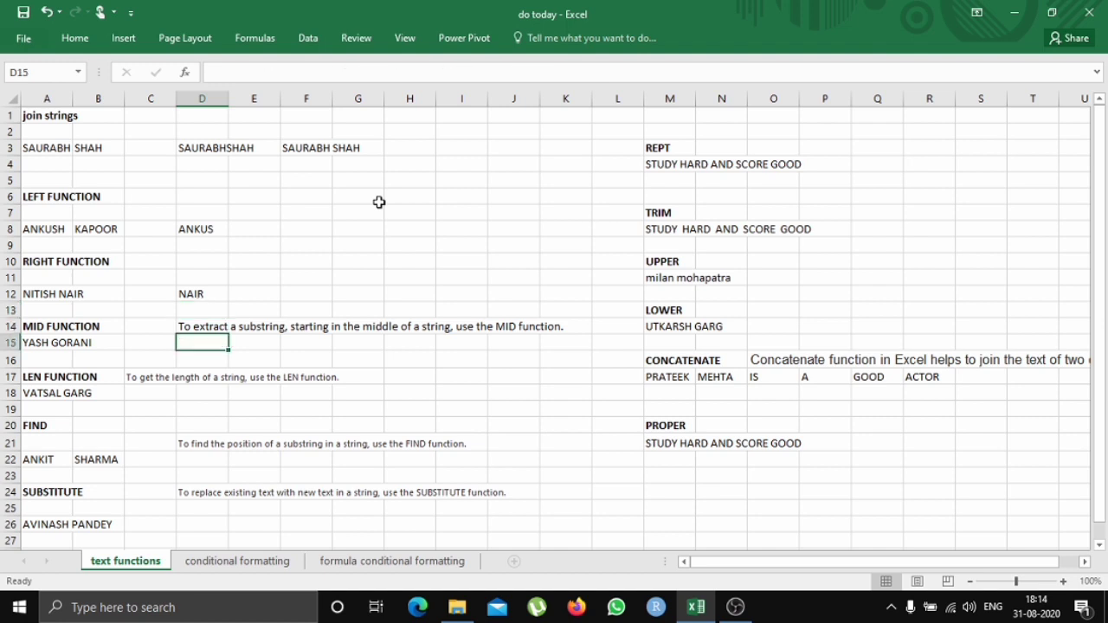
pyautogui.write('=M')
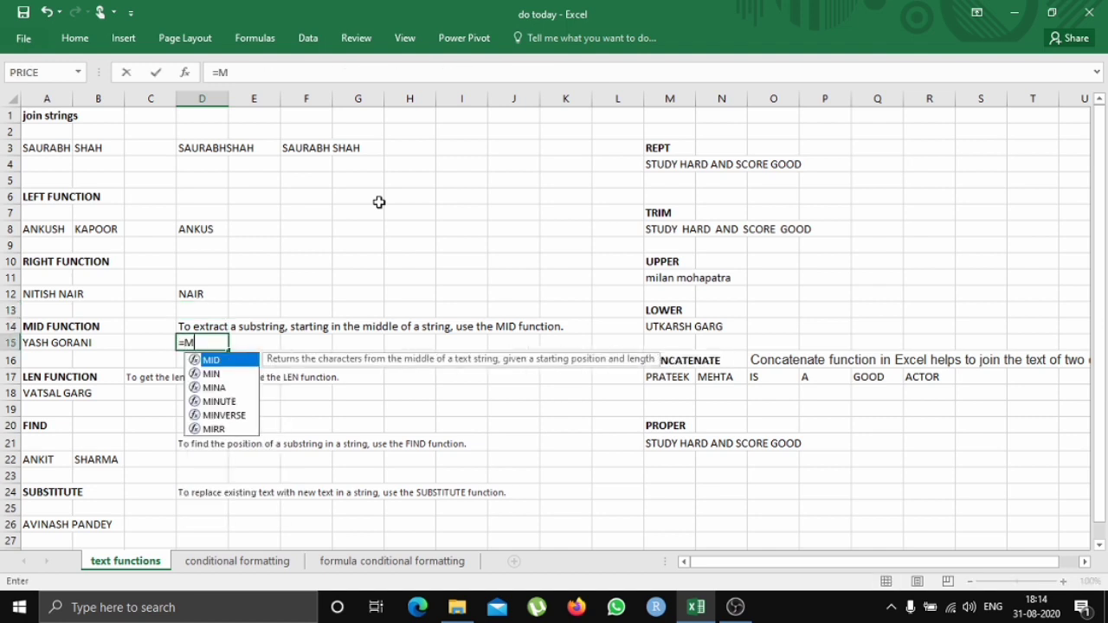
pyautogui.write('ID(')
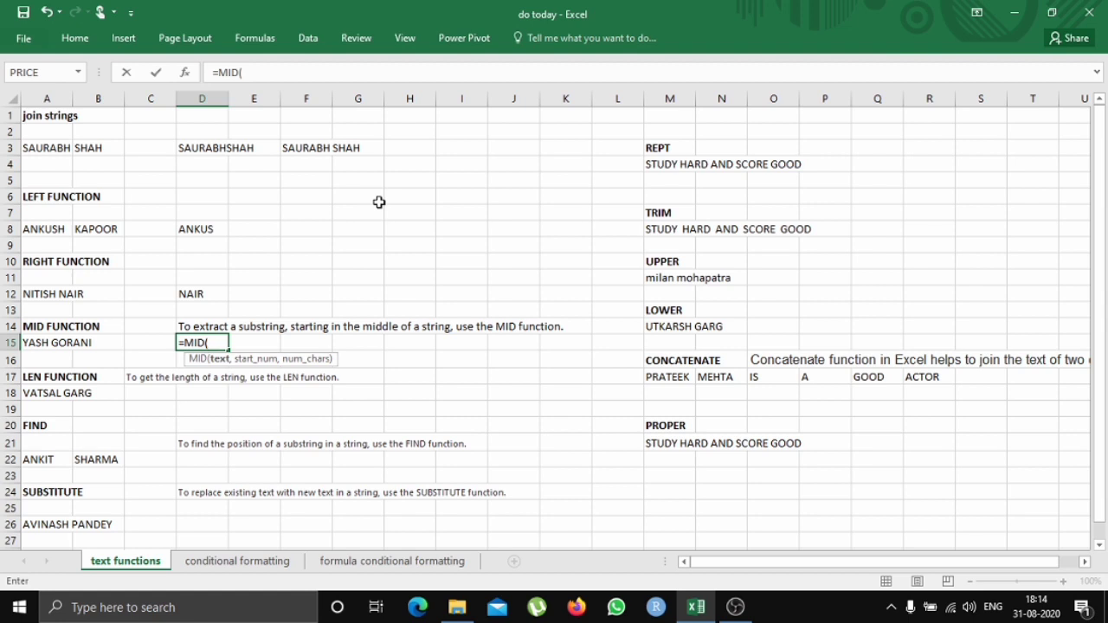
pyautogui.click(50, 344)
pyautogui.write(',')
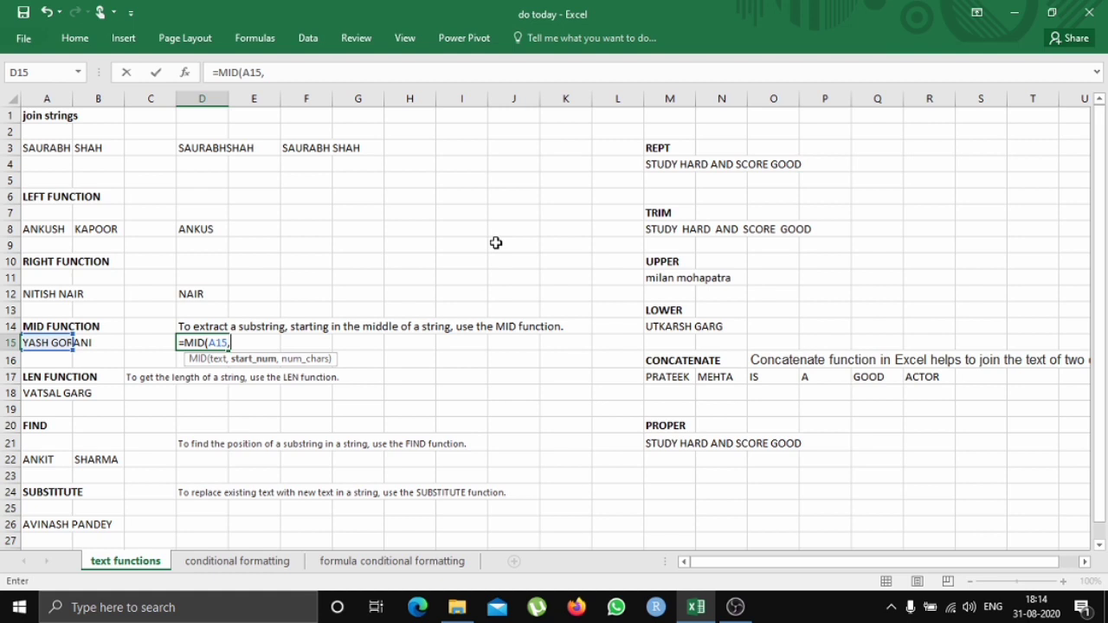
pyautogui.write('2,3')
pyautogui.press('Return')
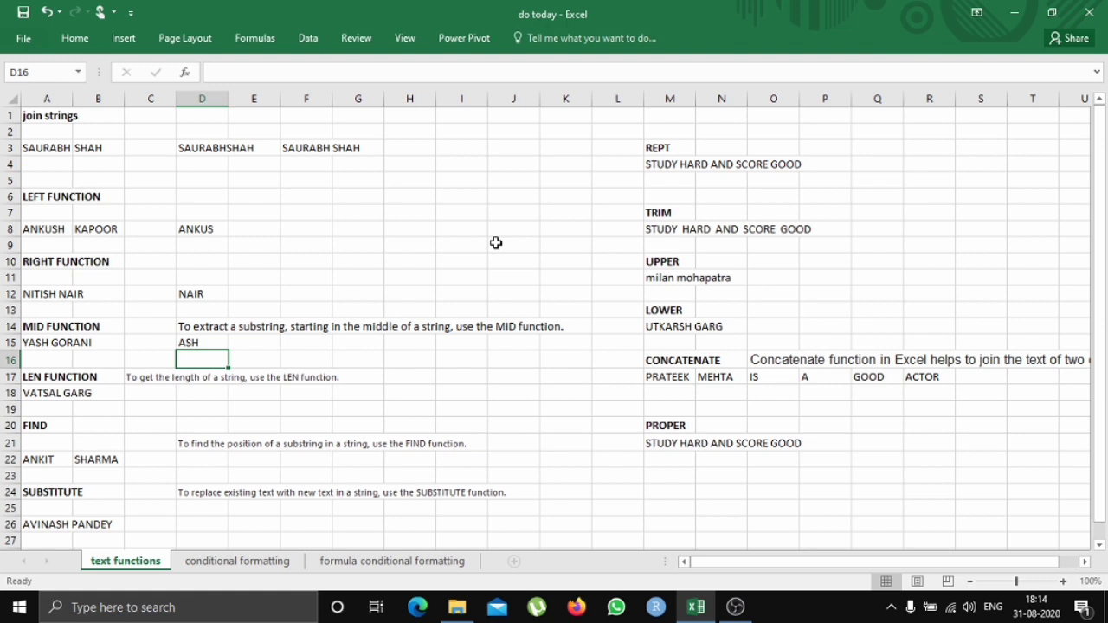
# In cell D18, compute the length of the text in A18 with the formula =LEN(A18).
pyautogui.press('Down')
pyautogui.press('Down')
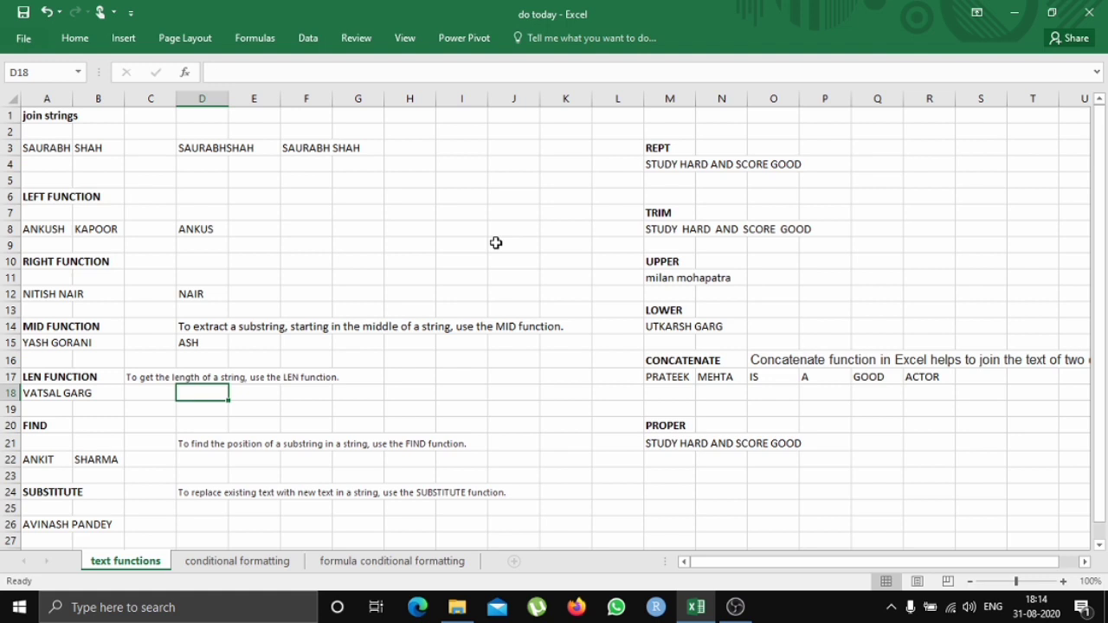
pyautogui.write('=LEN(')
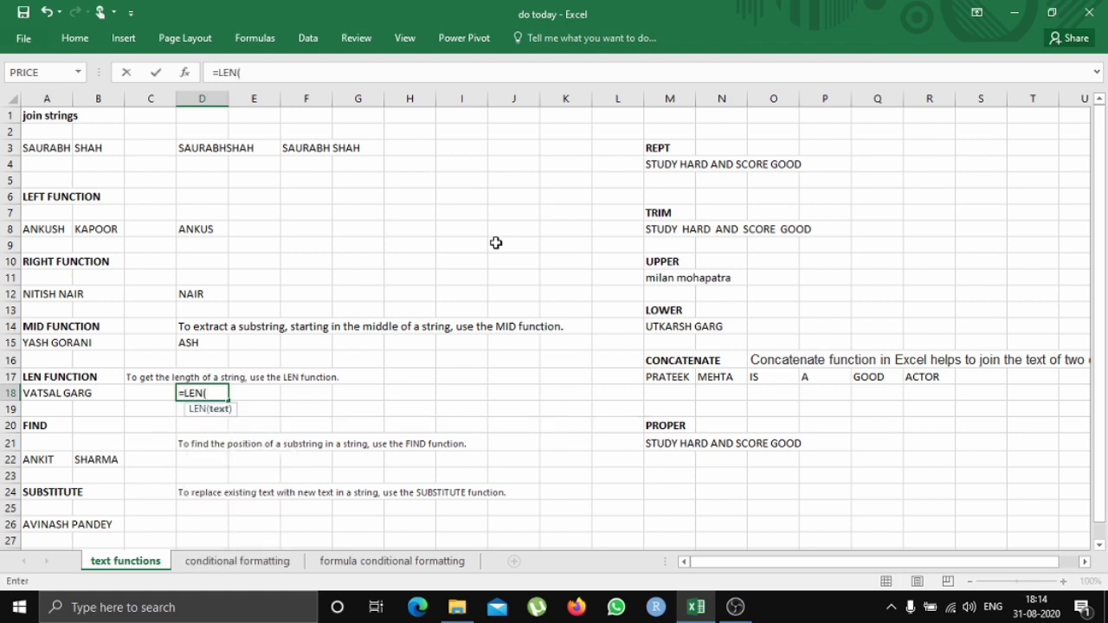
pyautogui.click(52, 396)
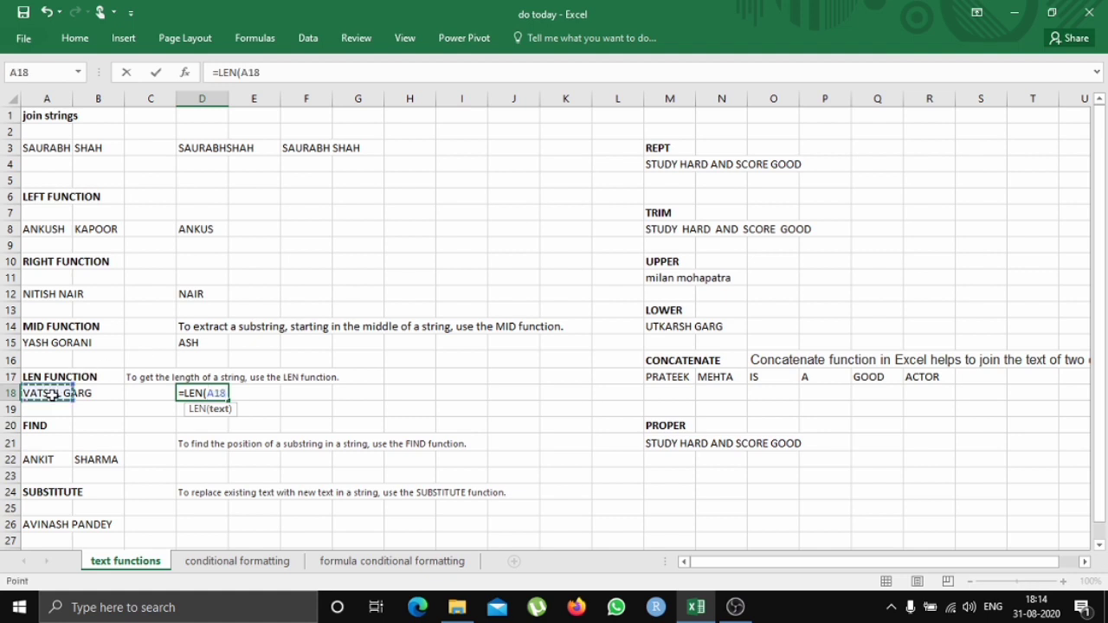
pyautogui.press('Return')
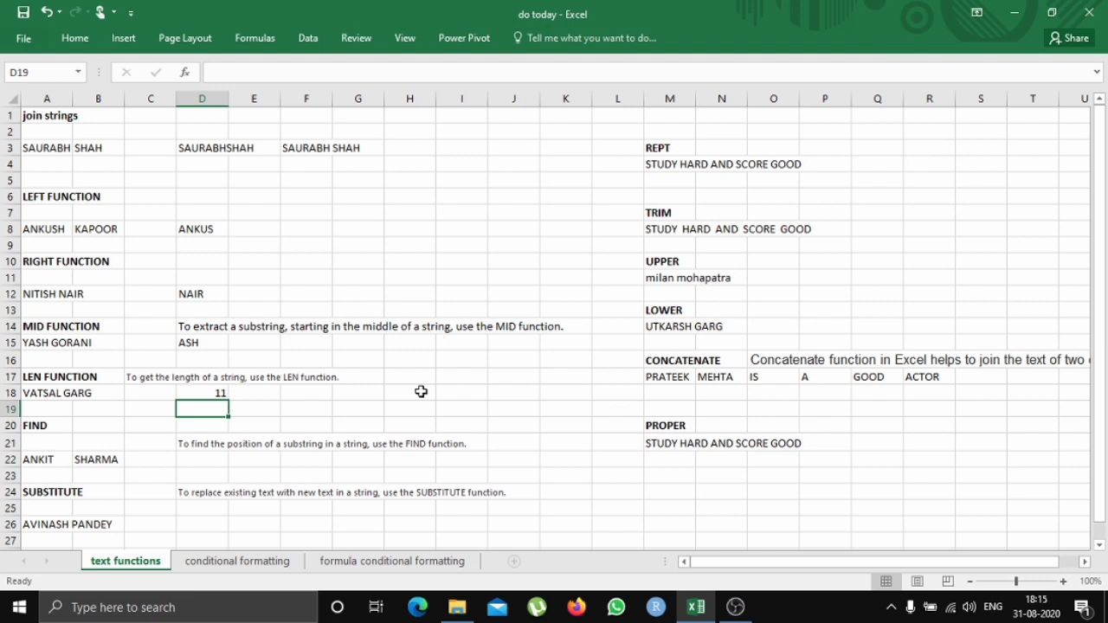
# In cell D22, find the position of "KI" within A22 with the formula =FIND("KI",A22).
pyautogui.press('Down')
pyautogui.press('Down')
pyautogui.press('Down')
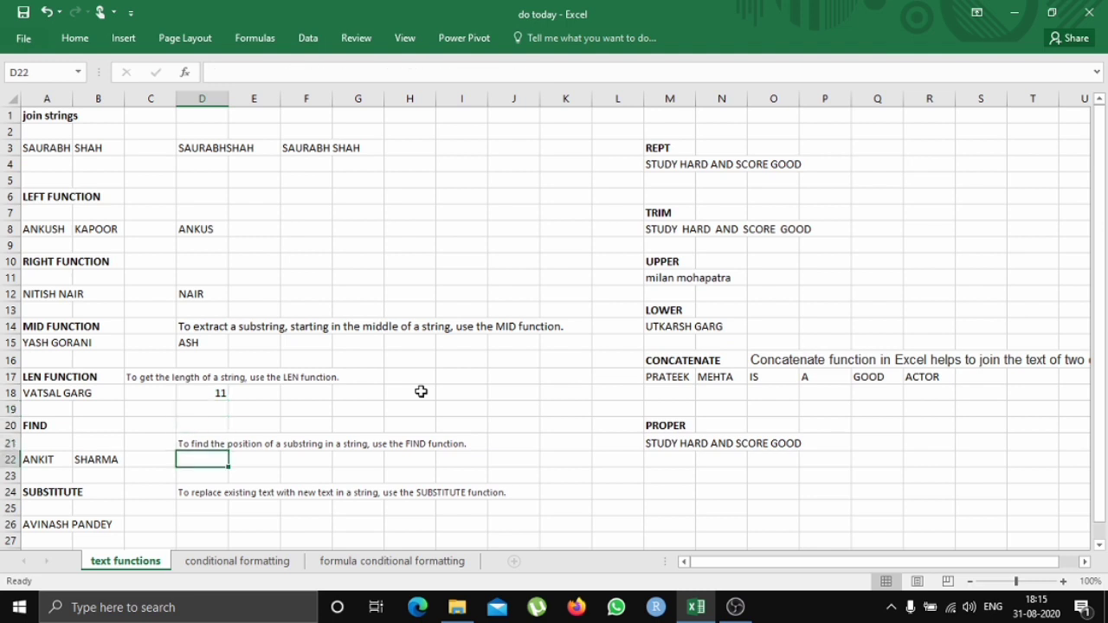
pyautogui.write('=')
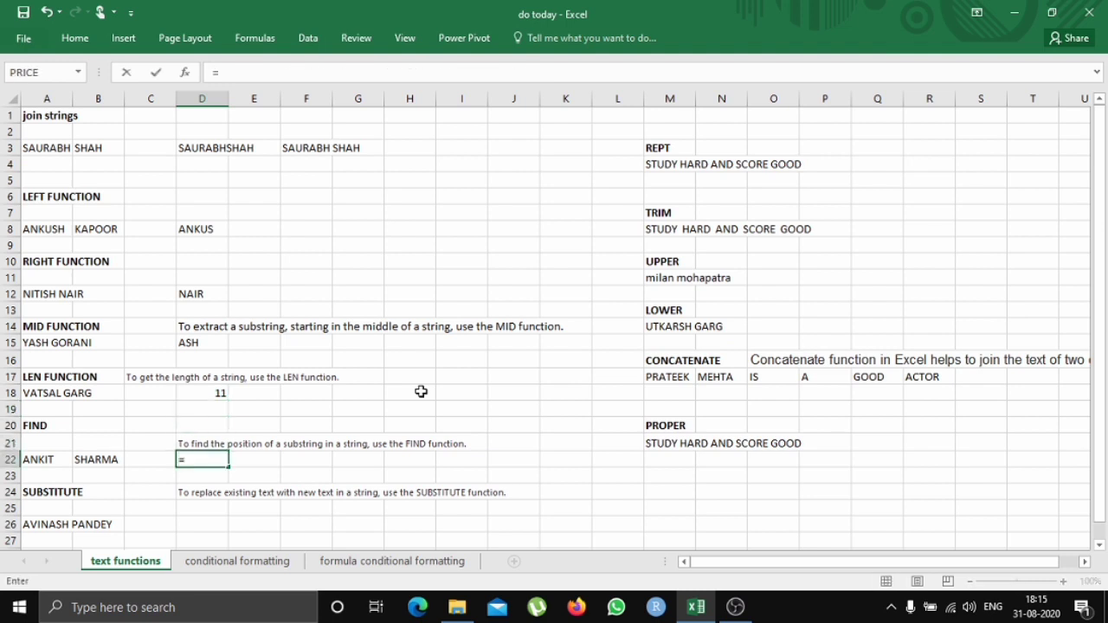
pyautogui.write('FIND')
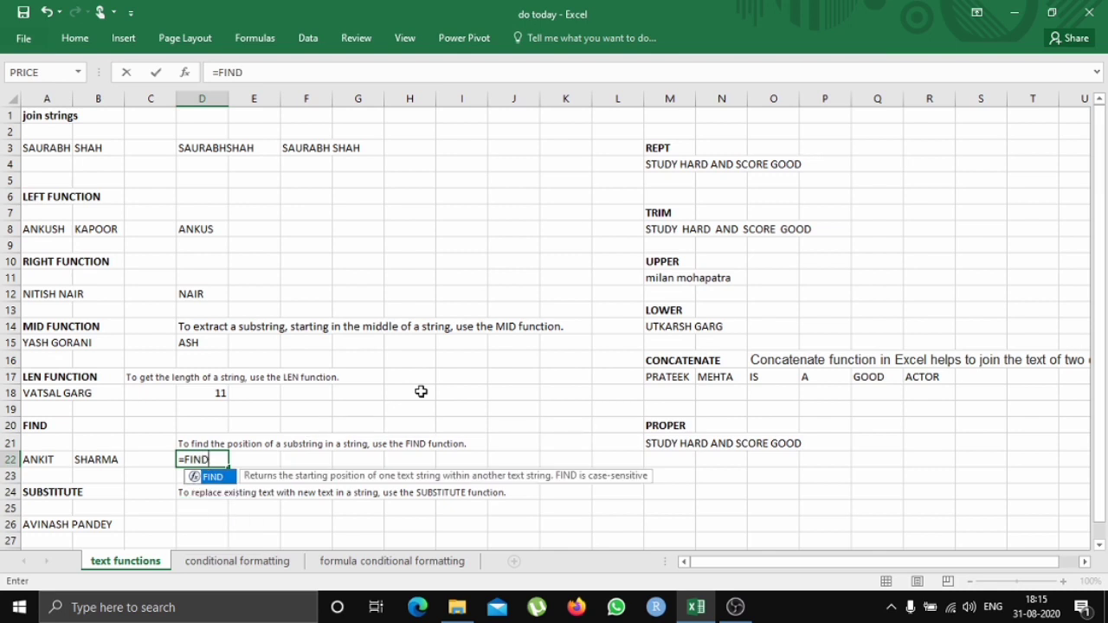
pyautogui.write('(')
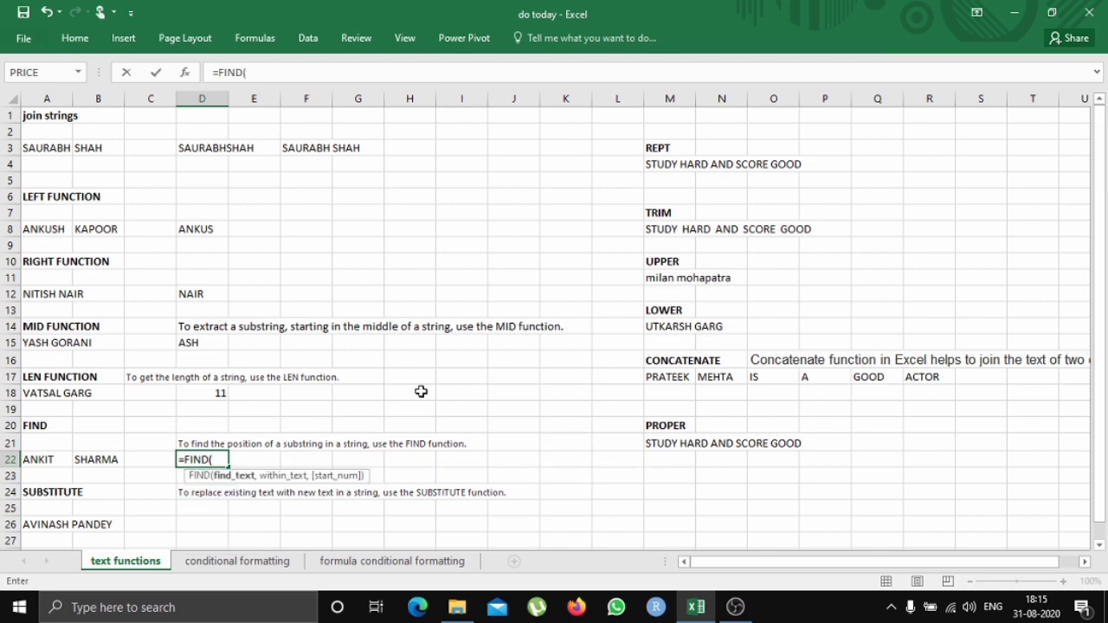
pyautogui.write('"KI",')
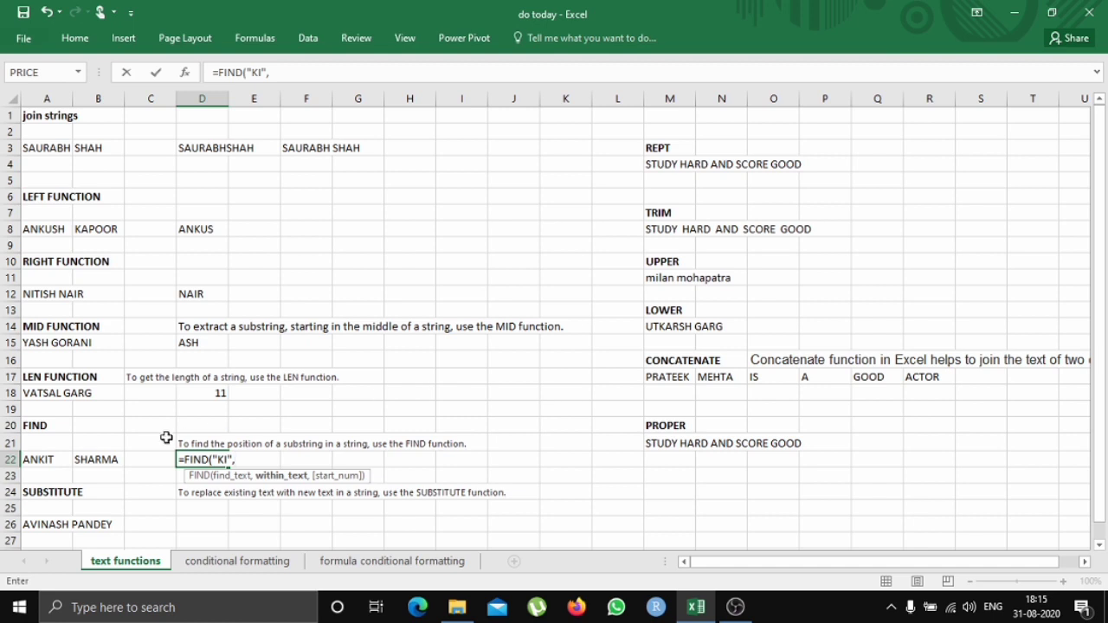
pyautogui.click(59, 461)
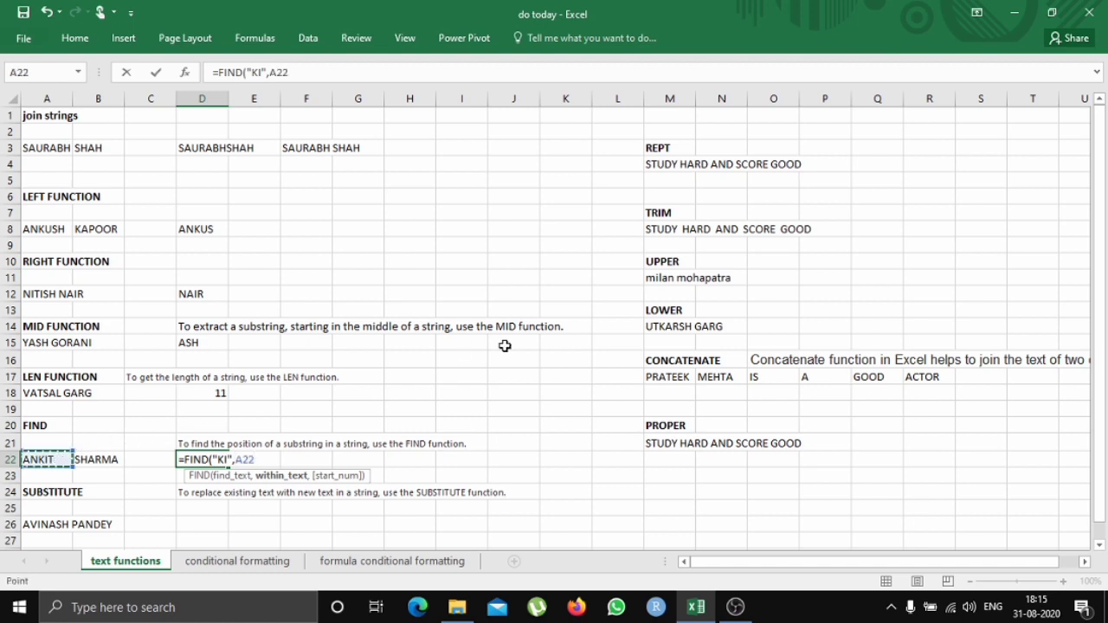
pyautogui.press('Return')
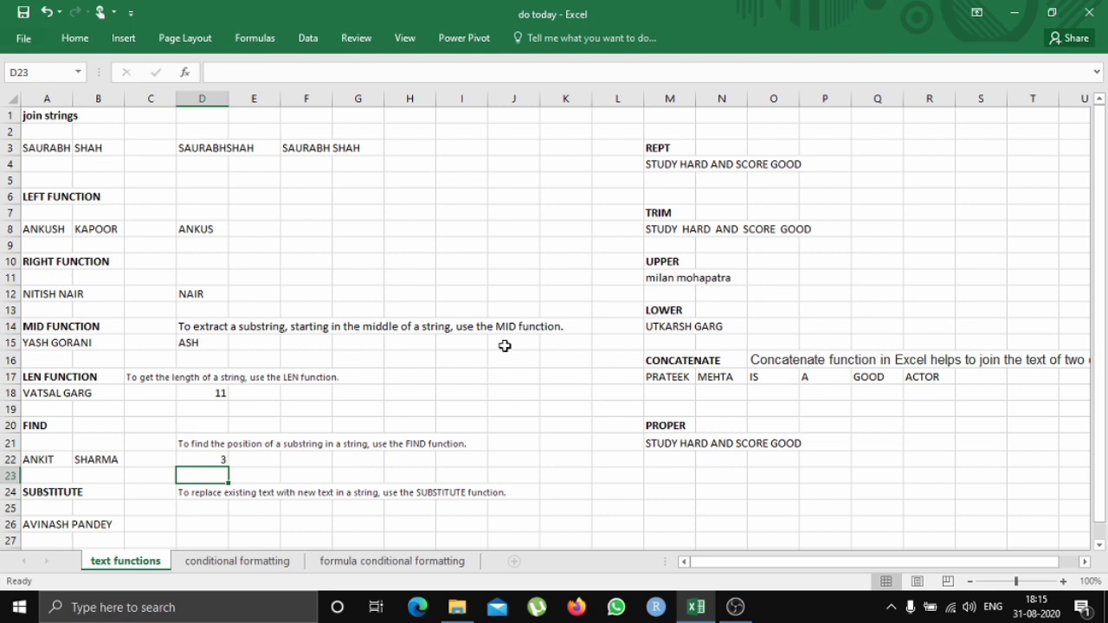
# In cell E22, find the position of "SH" within B22 with the formula =FIND("SH",B22).
pyautogui.press('Up')
pyautogui.press('Right')
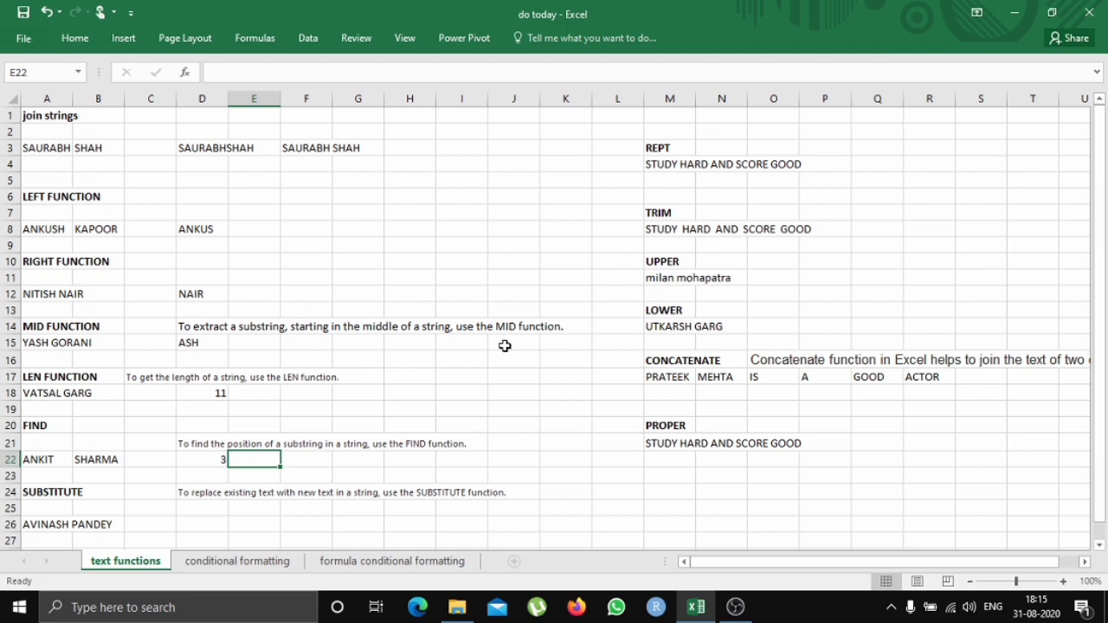
pyautogui.write('=')
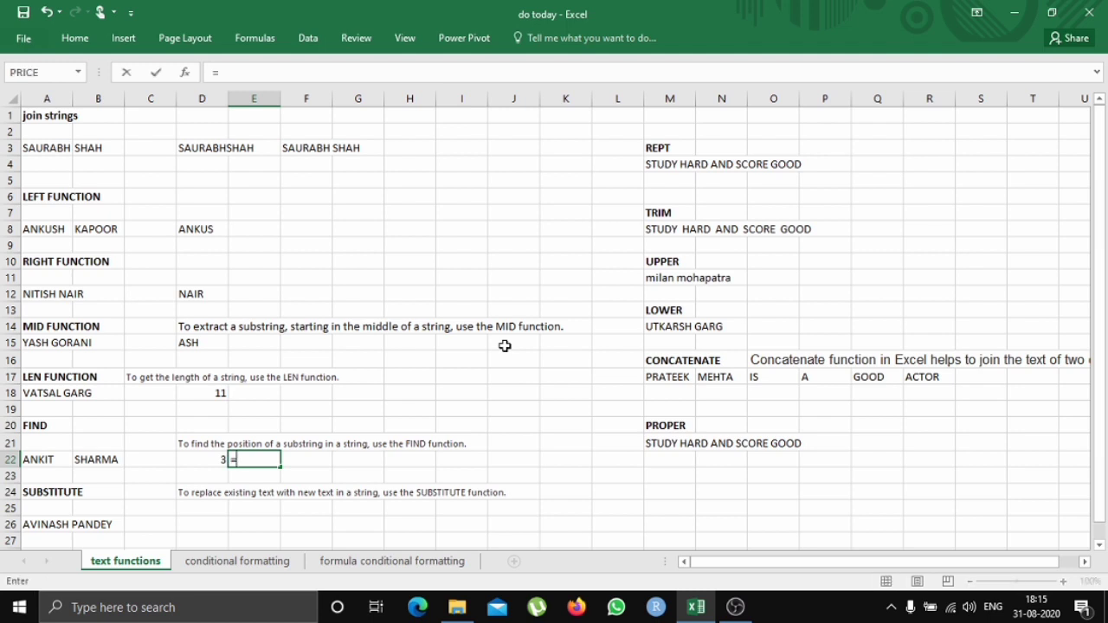
pyautogui.write('FIND')
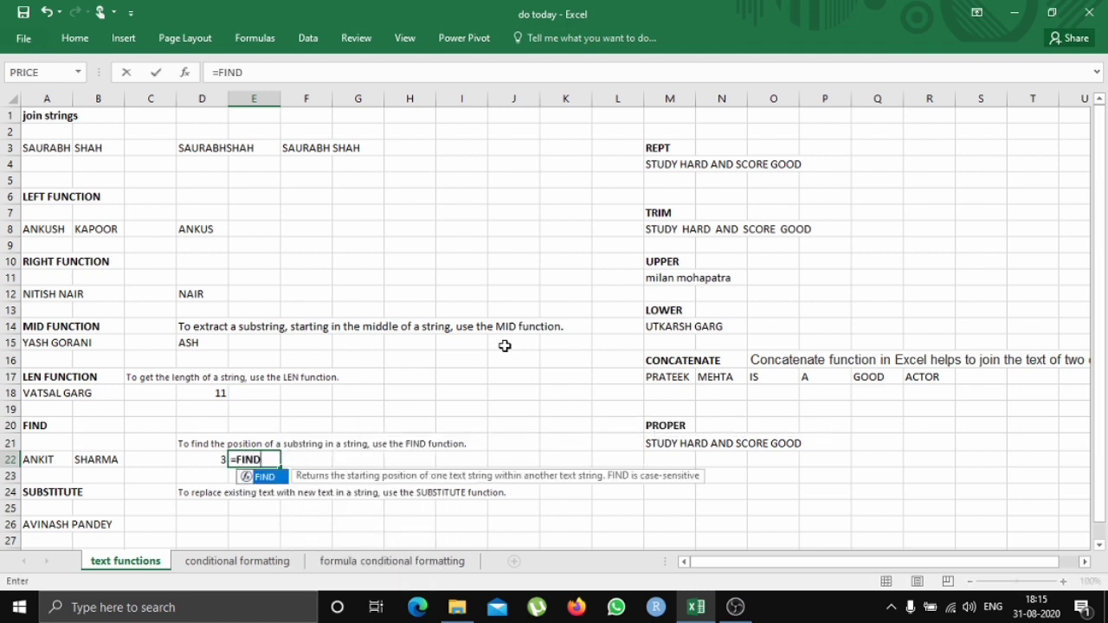
pyautogui.write('(')
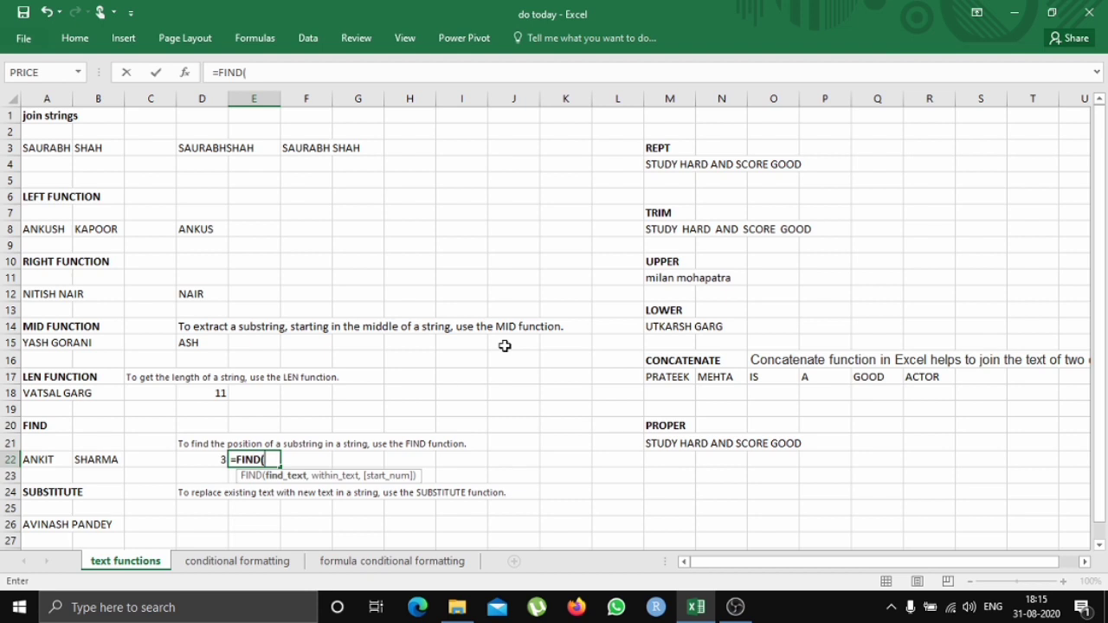
pyautogui.write('"SH",')
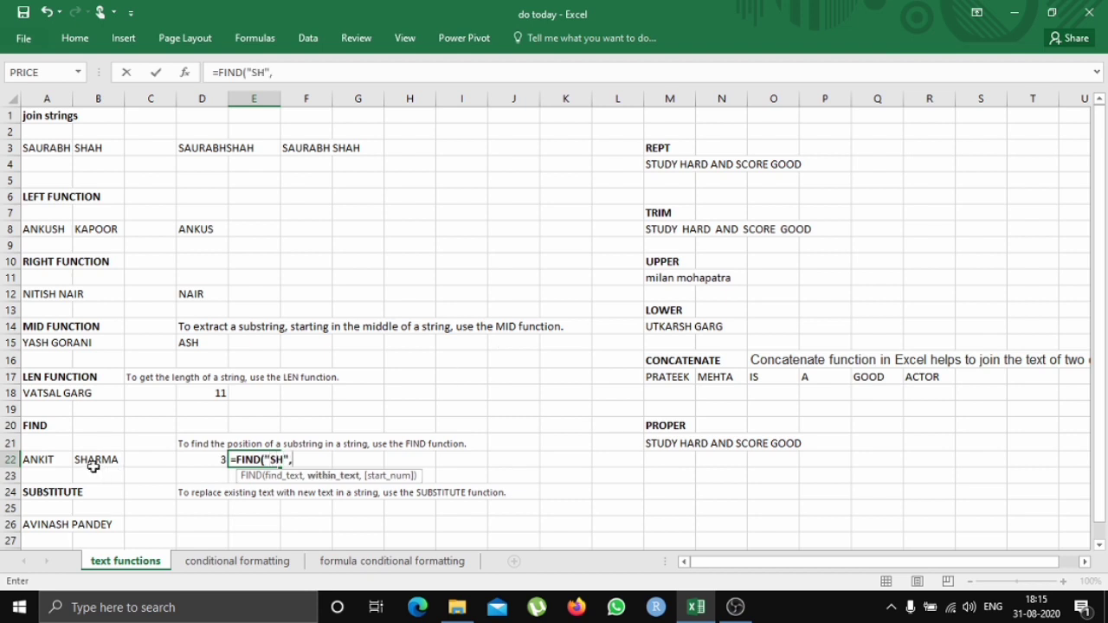
pyautogui.click(94, 464)
pyautogui.press('Return')
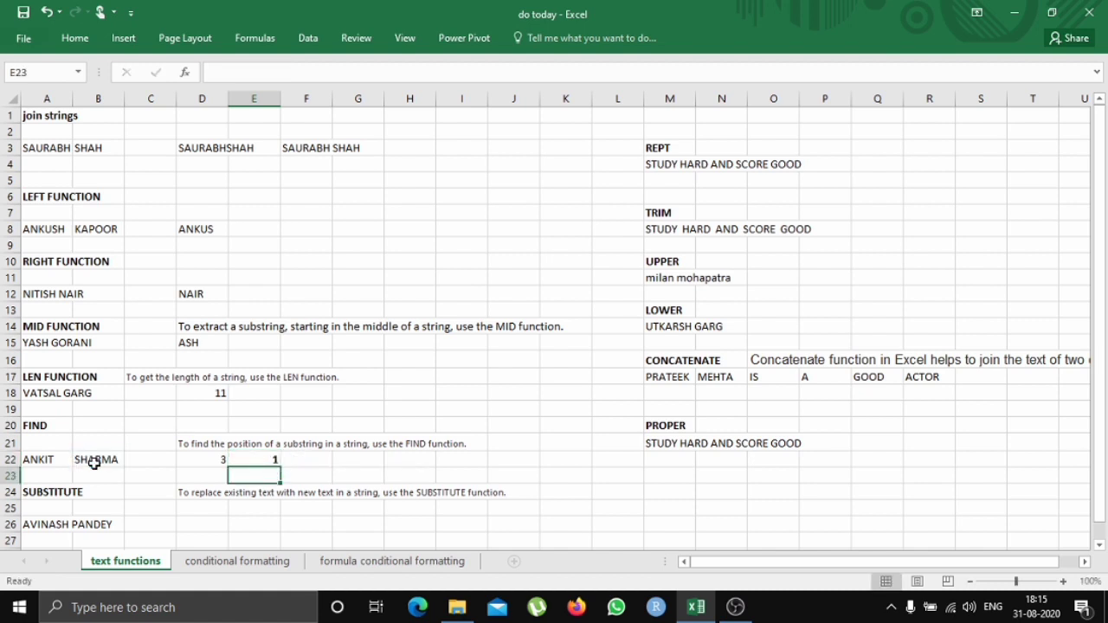
# In cell D26, enter a SUBSTITUTE formula on A26 with the surname as the old text and a different surname as the new text.
pyautogui.scroll(-4, 94, 463)
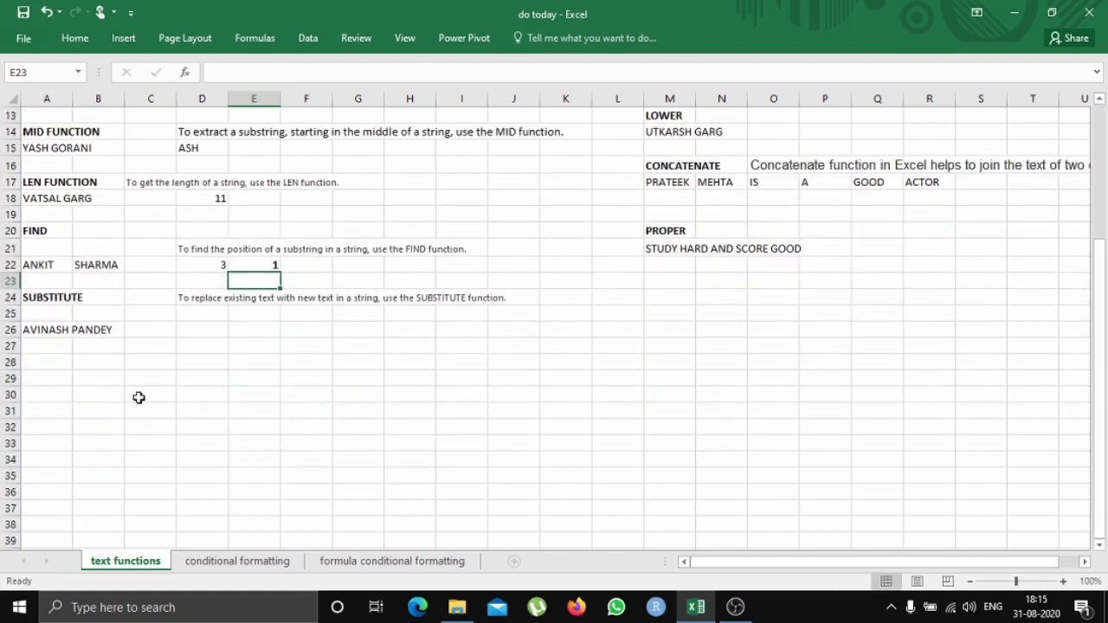
pyautogui.click(202, 329)
pyautogui.write('r')
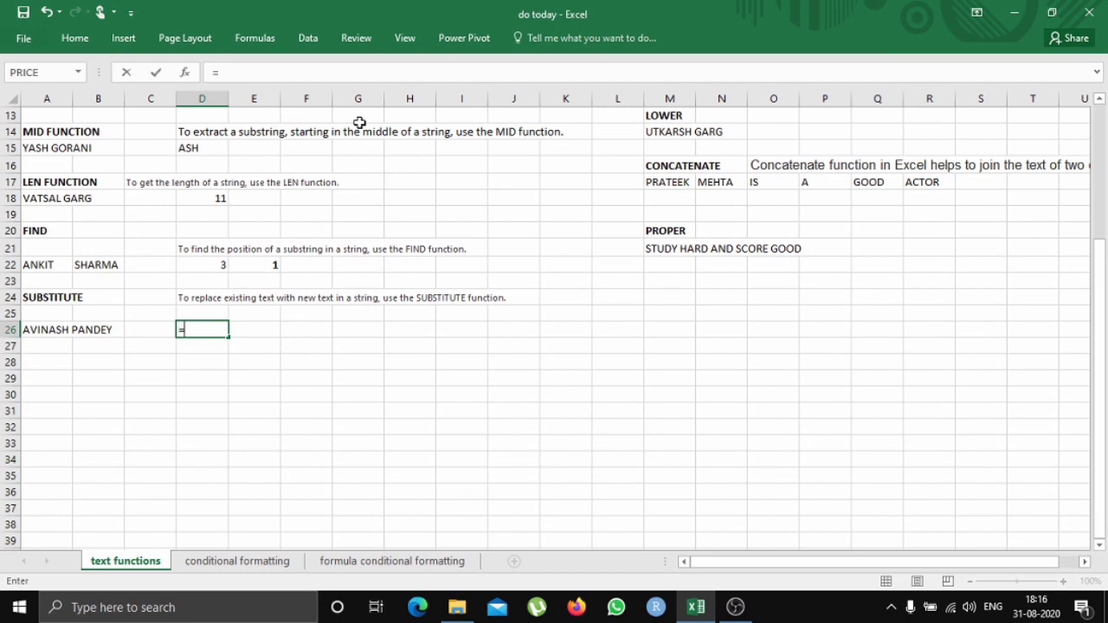
pyautogui.write('=SUB')
pyautogui.press('Tab')
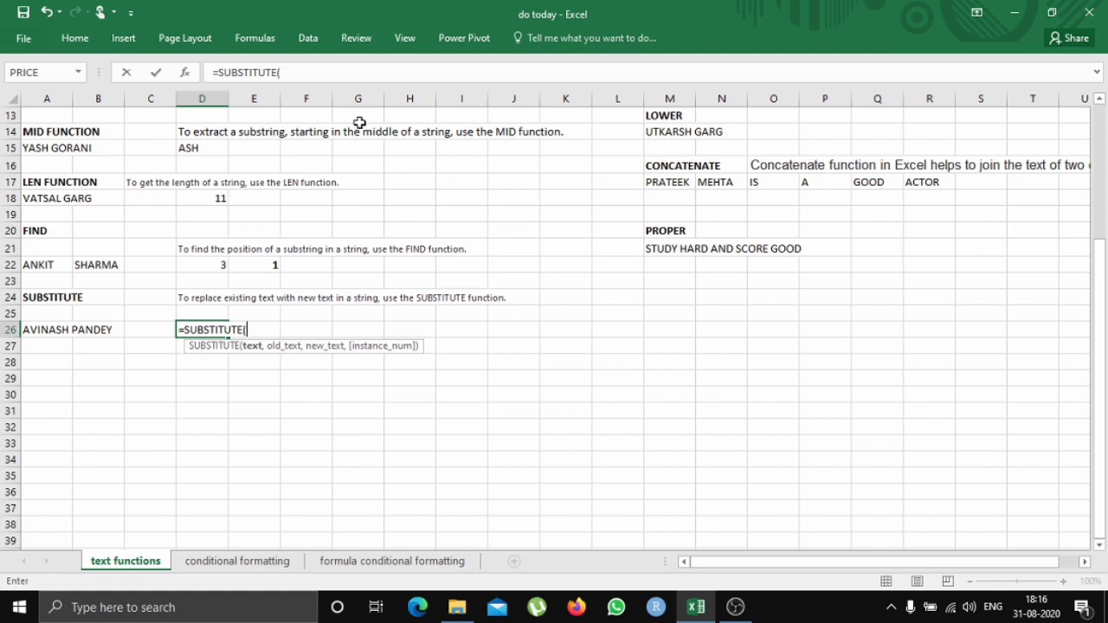
pyautogui.click(53, 332)
pyautogui.write(',')
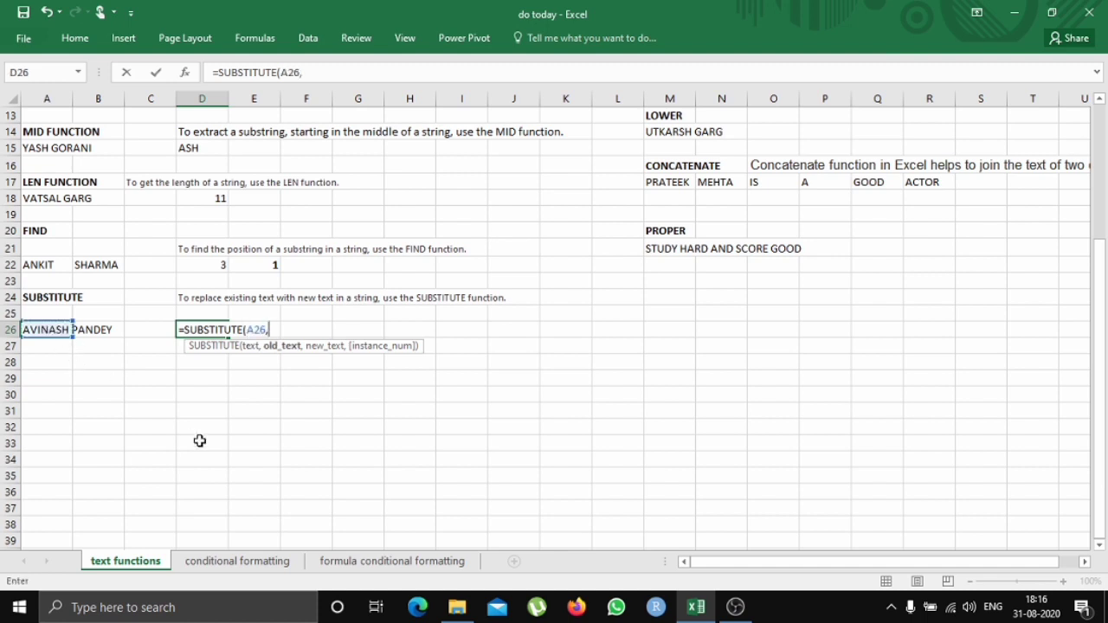
pyautogui.write('"PAMDEY')
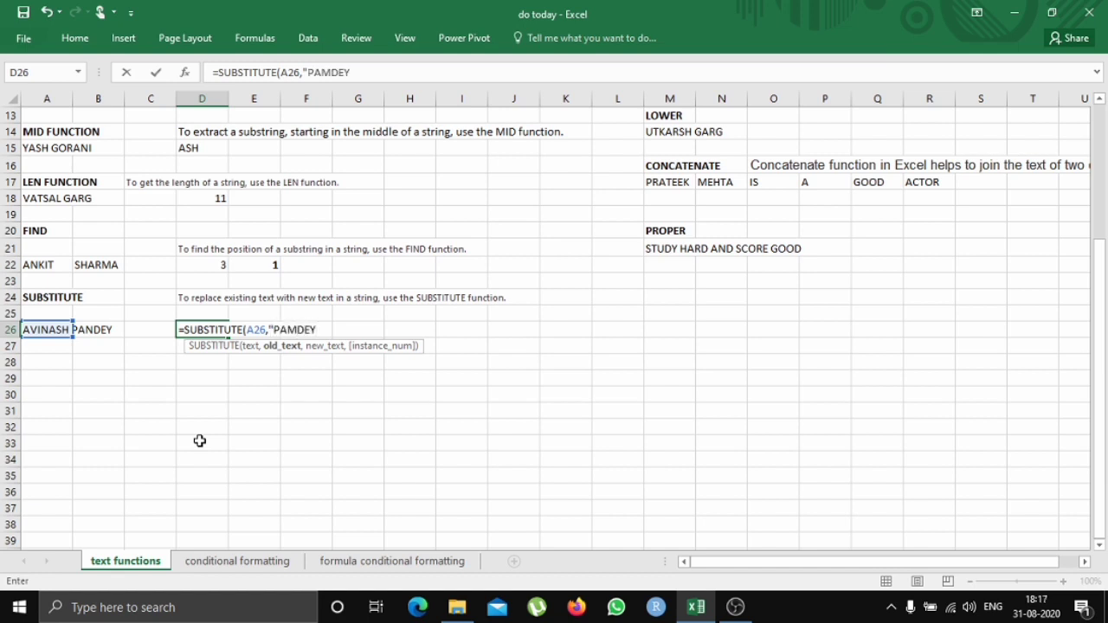
pyautogui.write('",')
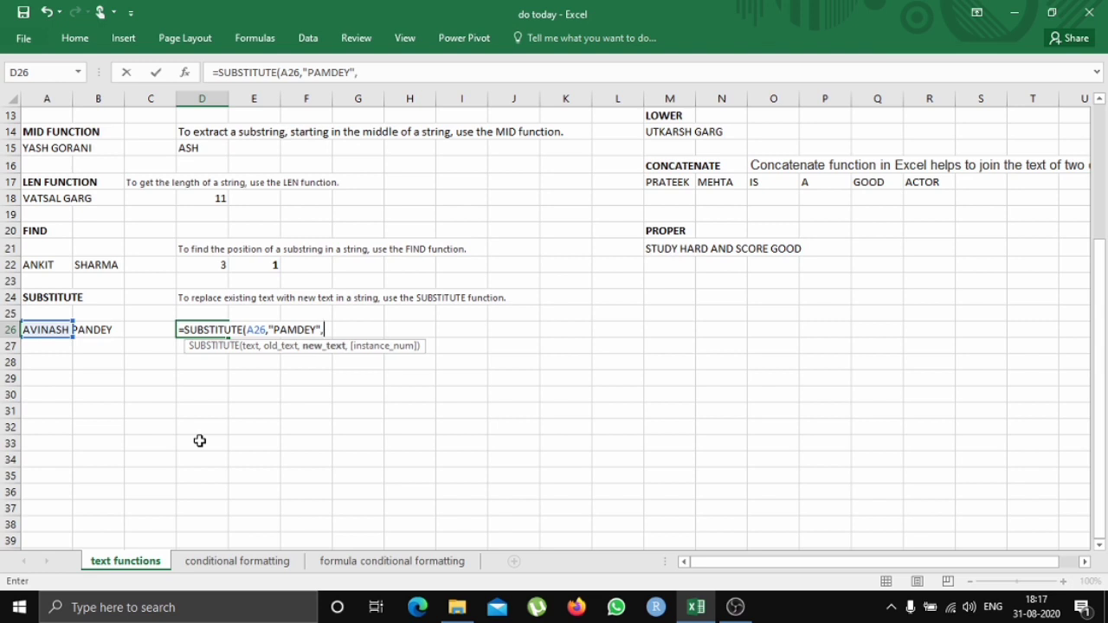
pyautogui.write('"MISHRA"')
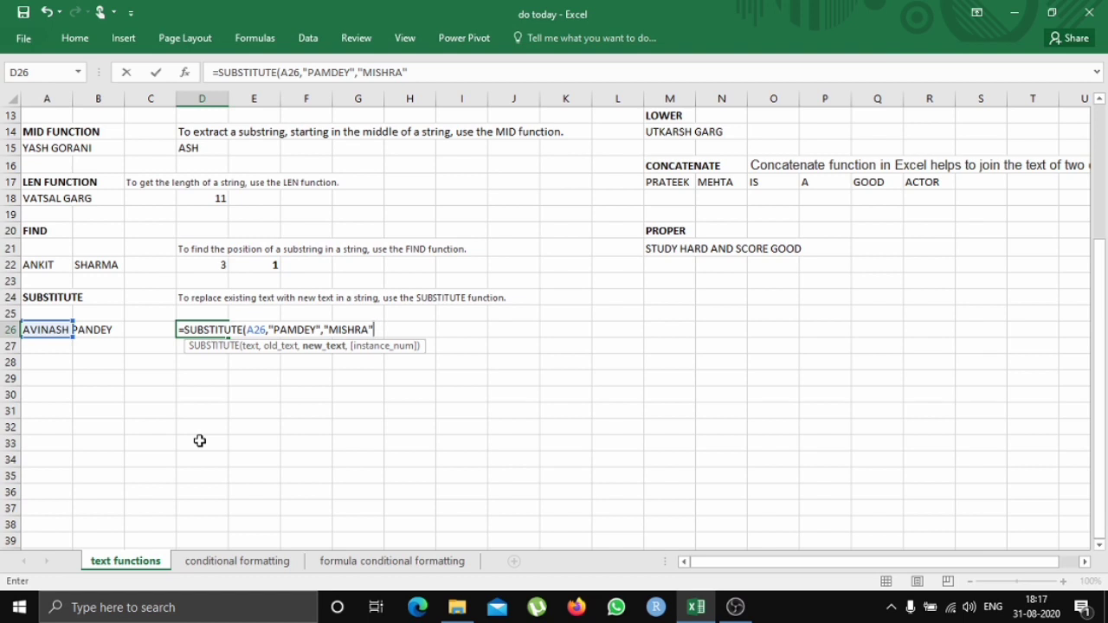
pyautogui.press('Left')
pyautogui.press('Right')
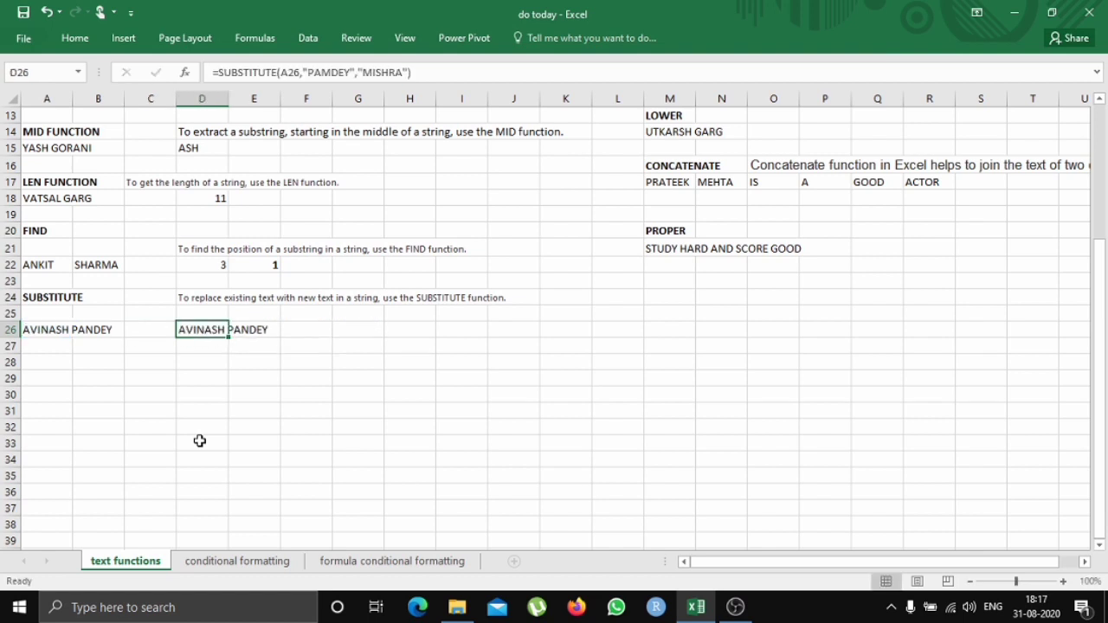
# Correct the misspelled old-text surname in D26's SUBSTITUTE formula by replacing its letter M with N.
pyautogui.click(330, 73)
pyautogui.click(330, 72)
pyautogui.press('BackSpace')
pyautogui.write('N')
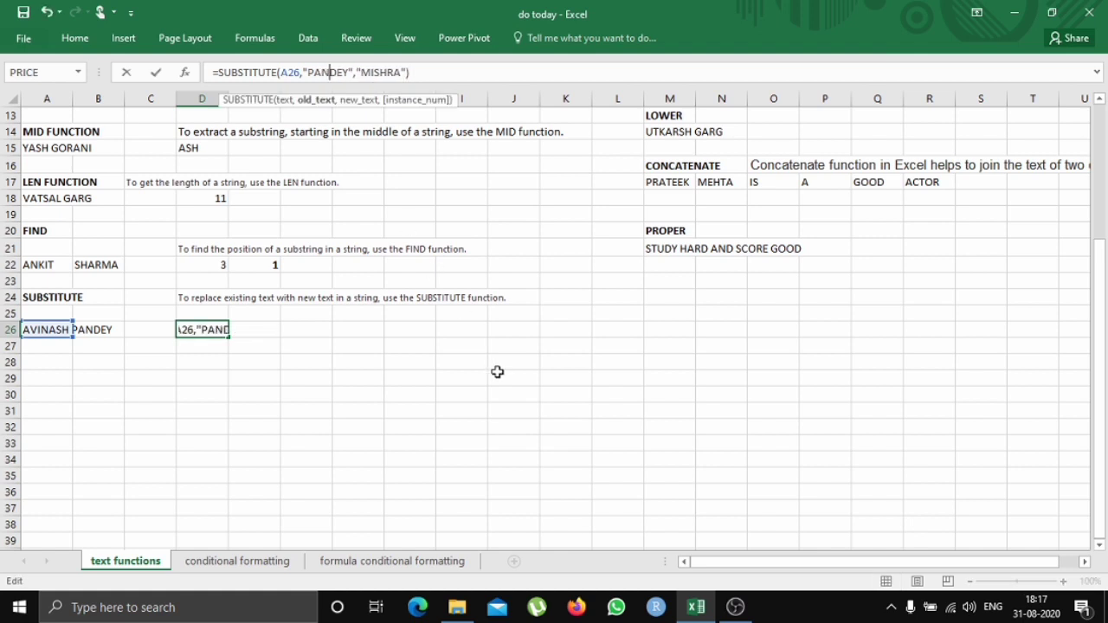
pyautogui.press('Return')
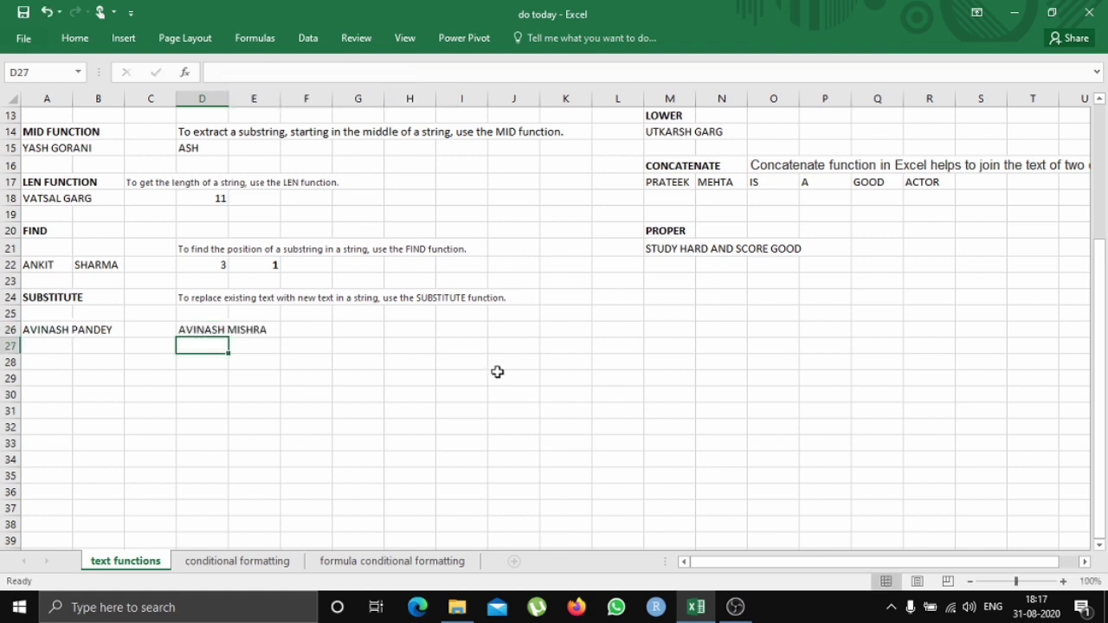
# In cell Q4, repeat the text of M4 five times with the formula =REPT(M4,5) and view the full result.
pyautogui.scroll(4, 497, 371)
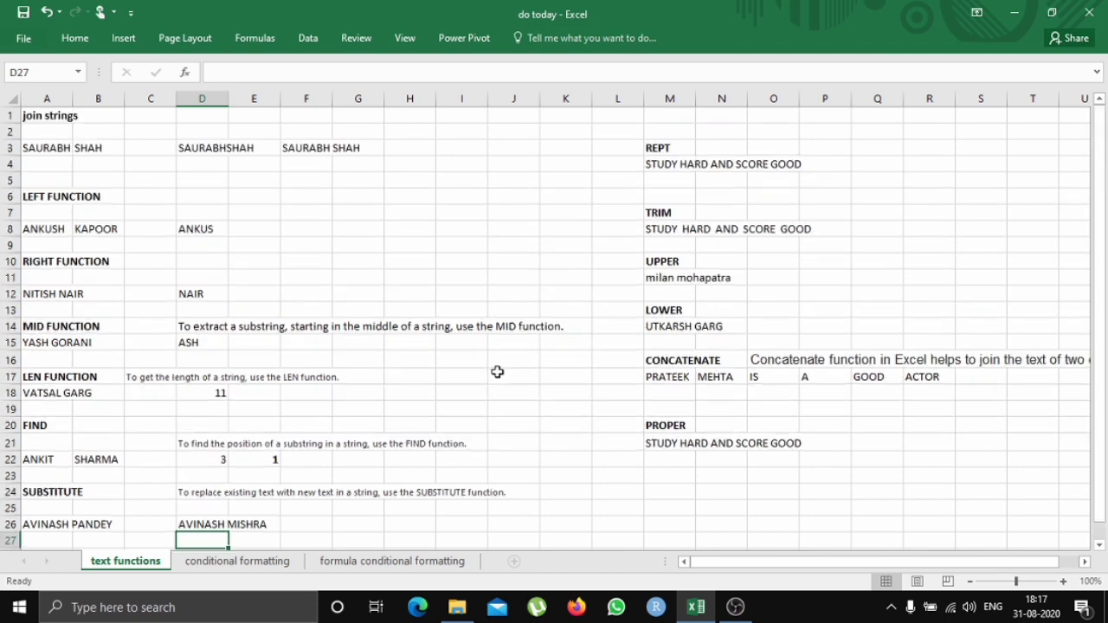
pyautogui.hscroll(2, 497, 372)
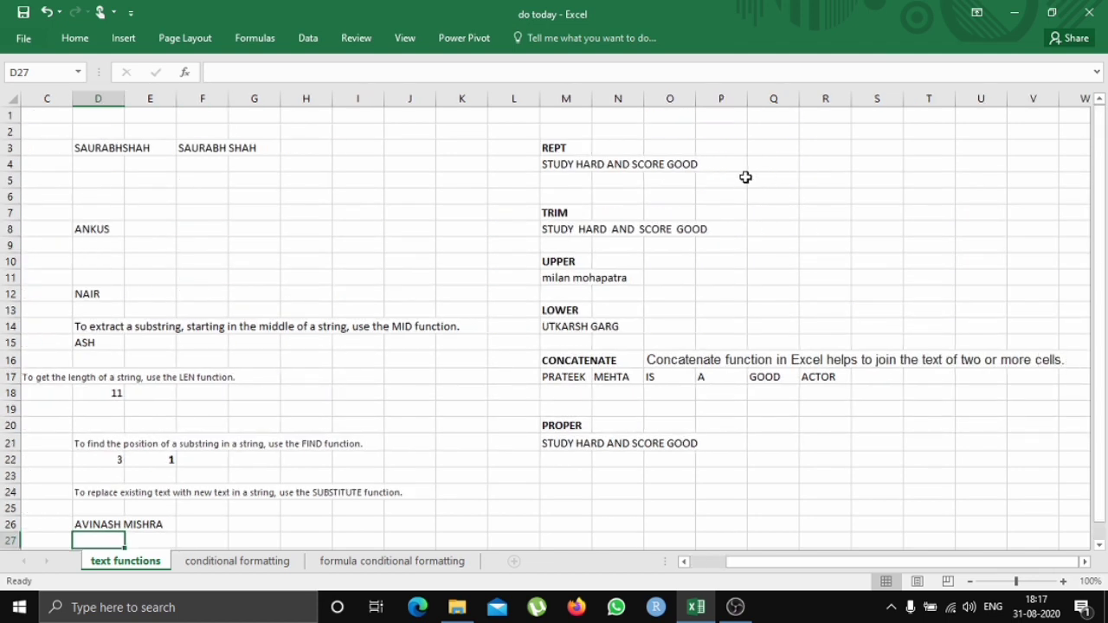
pyautogui.click(773, 164)
pyautogui.write('=')
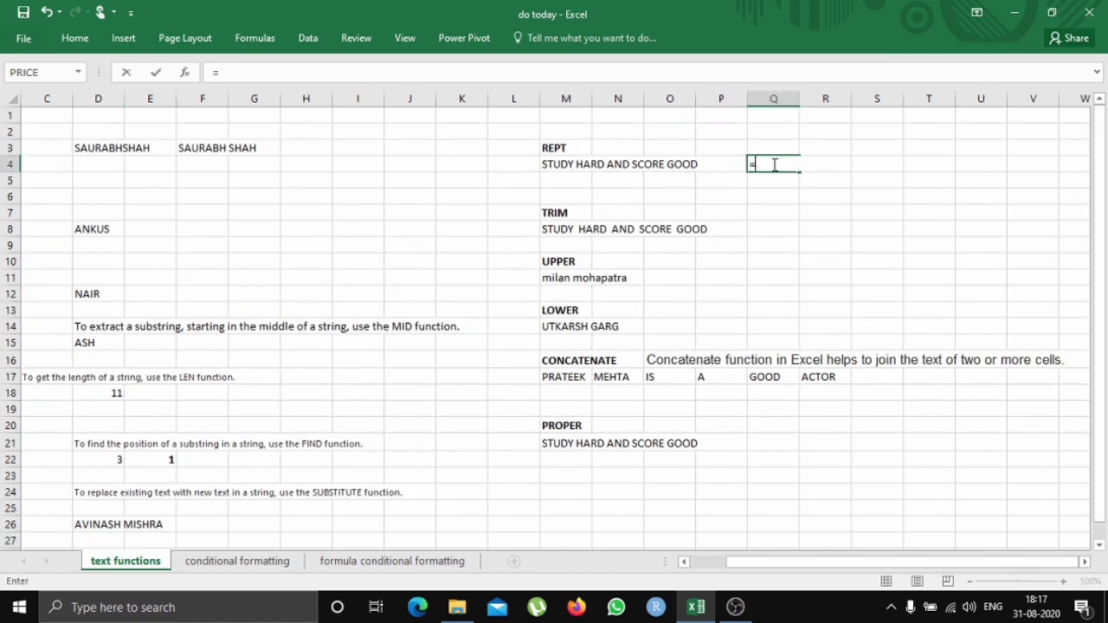
pyautogui.write('REPT(')
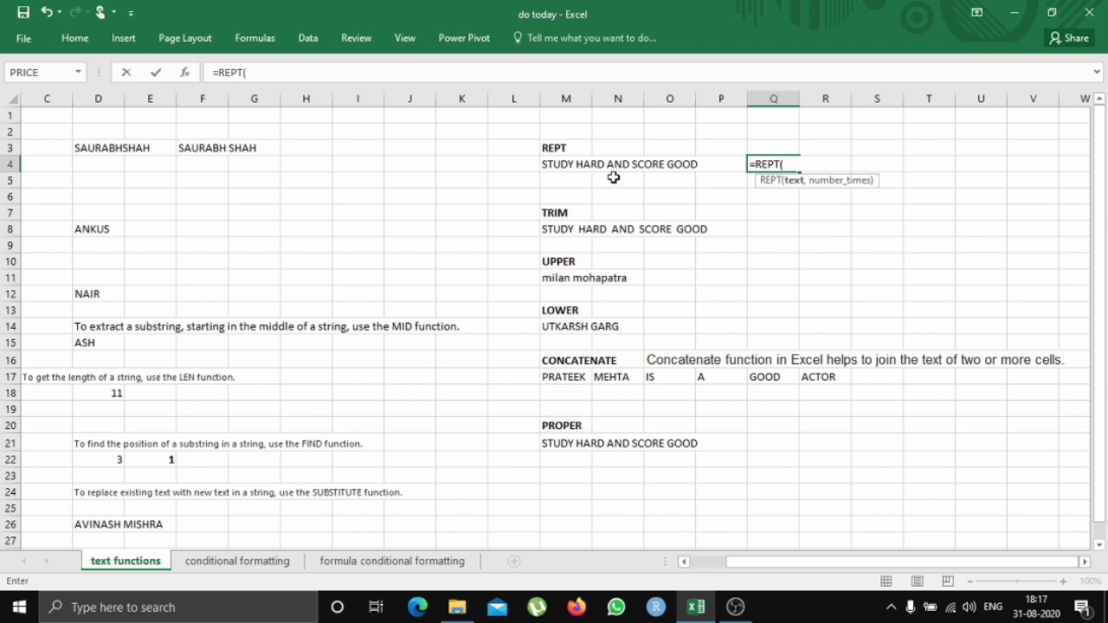
pyautogui.click(574, 164)
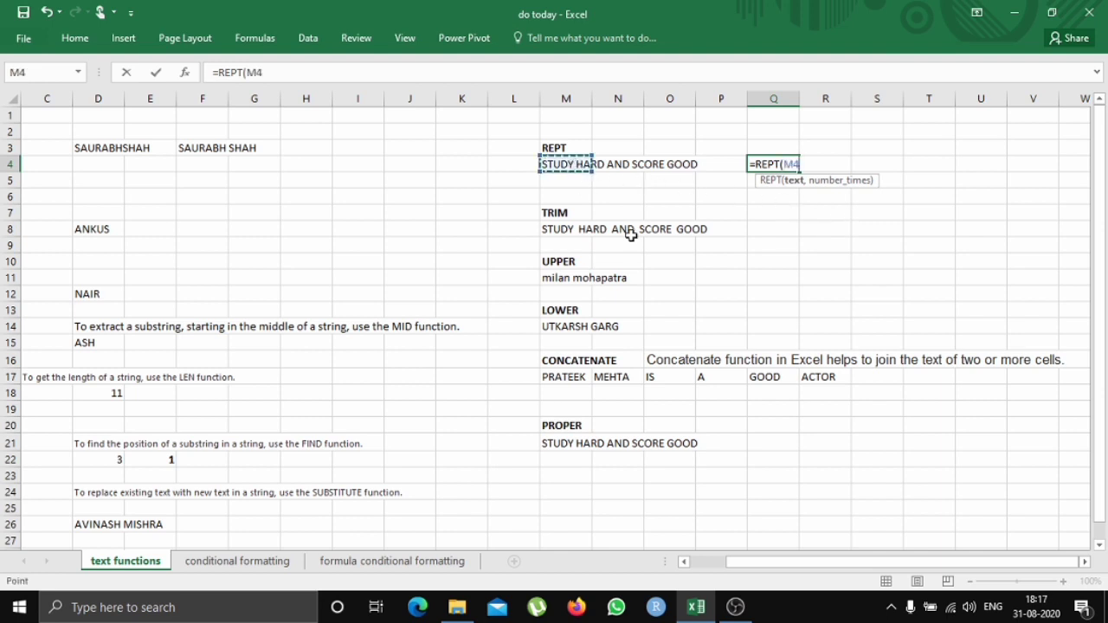
pyautogui.write(',5')
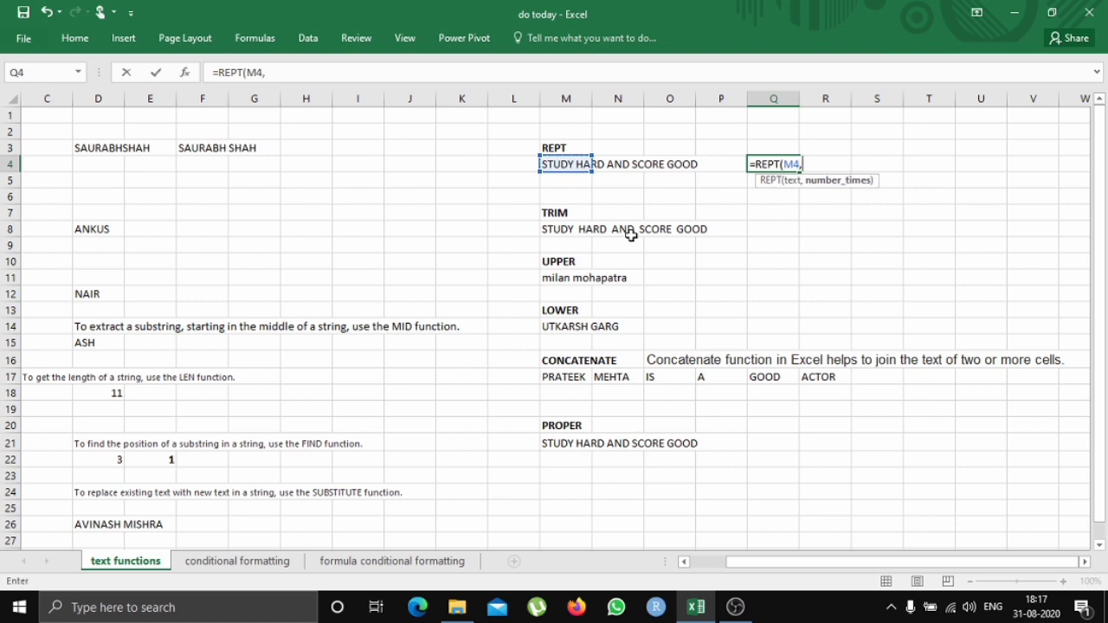
pyautogui.press('Return')
pyautogui.hscroll(1, 631, 234)
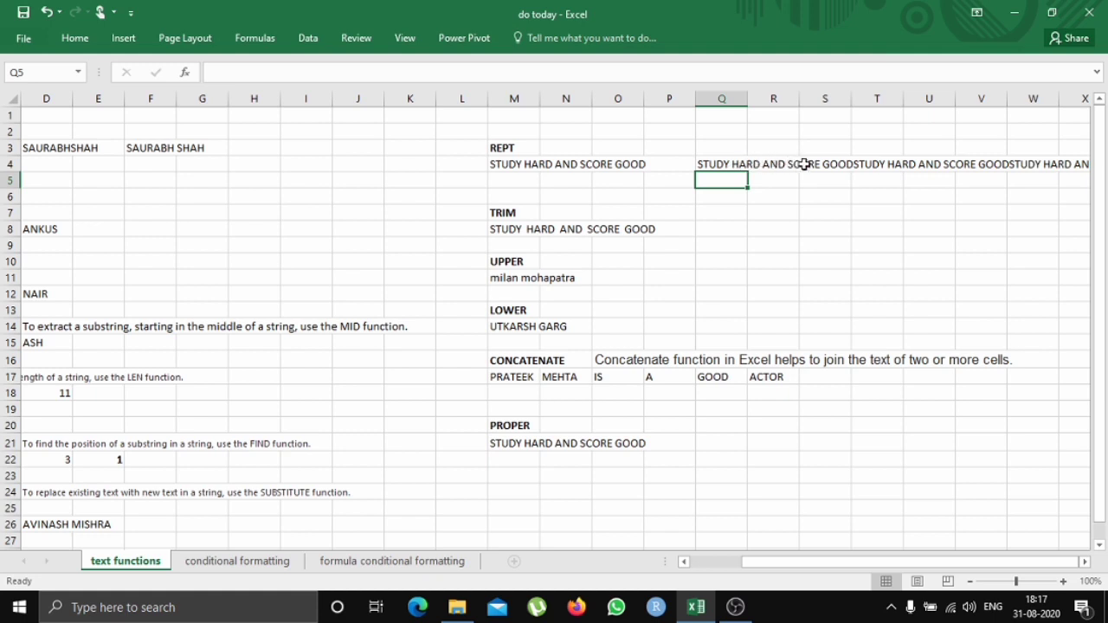
pyautogui.hscroll(4, 838, 217)
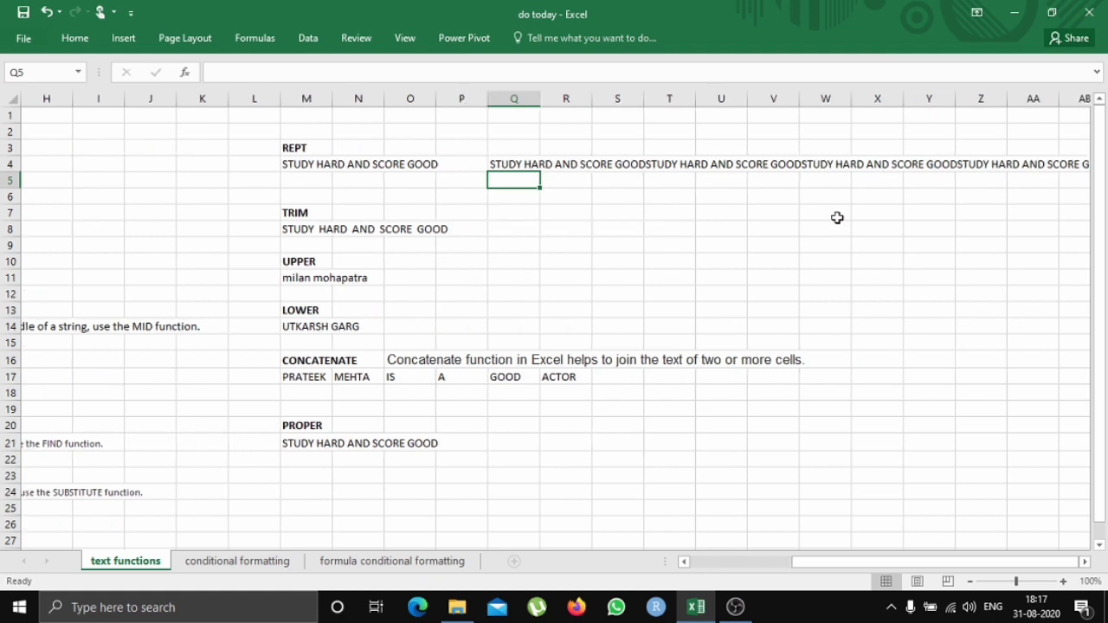
pyautogui.hscroll(4, 838, 217)
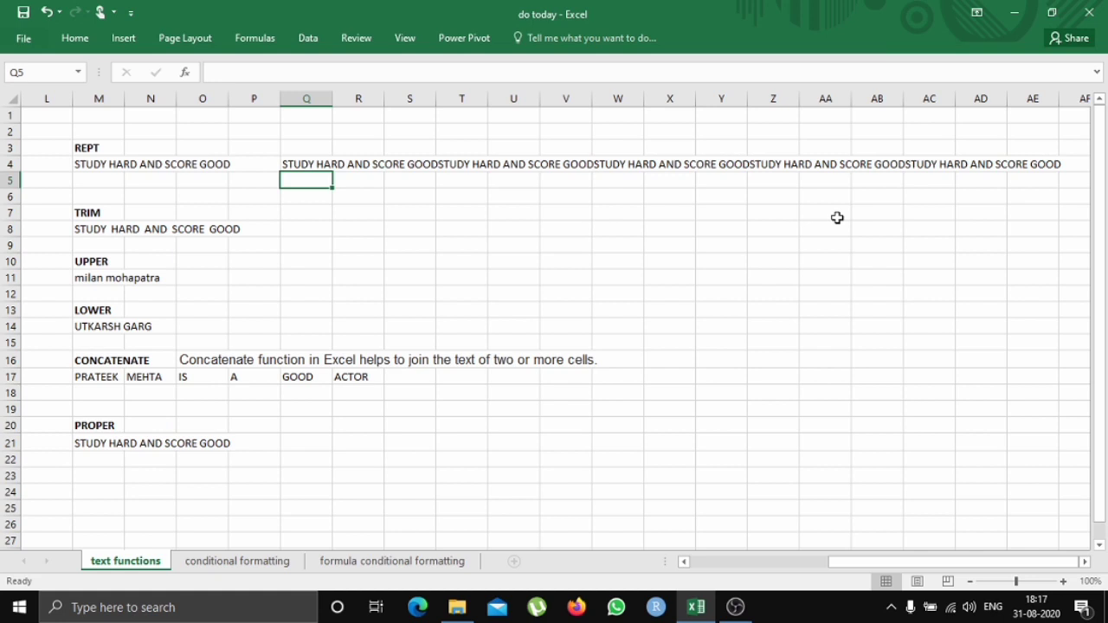
# In cell Q8, apply TRIM to the REPT sample text with the formula =TRIM(M4).
pyautogui.hscroll(-2, 837, 217)
pyautogui.hscroll(-1, 838, 217)
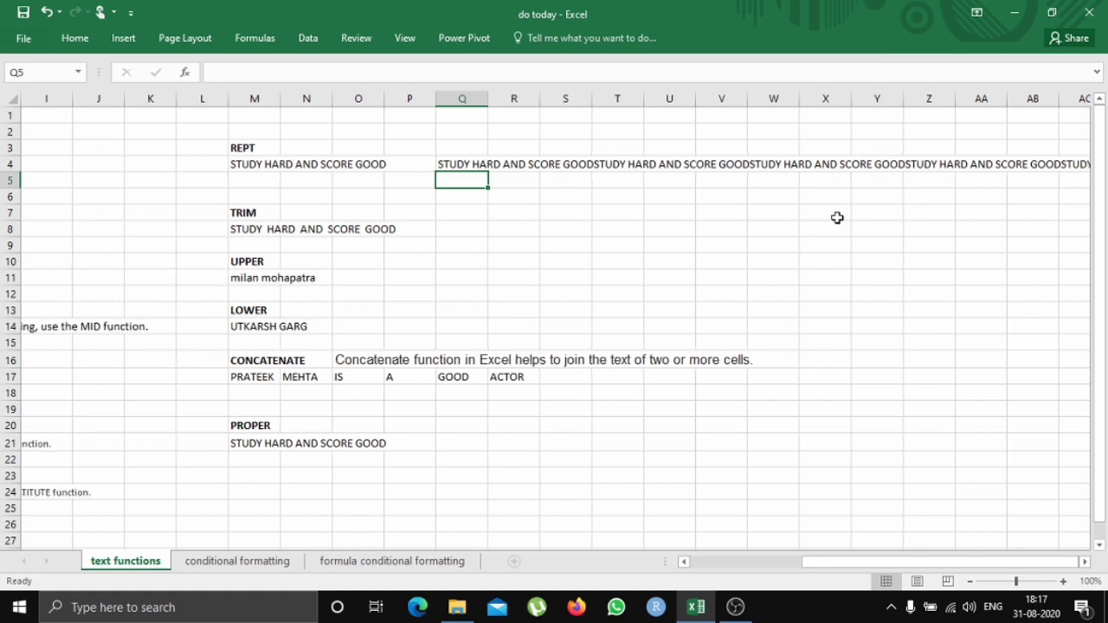
pyautogui.press('Down')
pyautogui.press('Down')
pyautogui.press('Down')
pyautogui.press('Down')
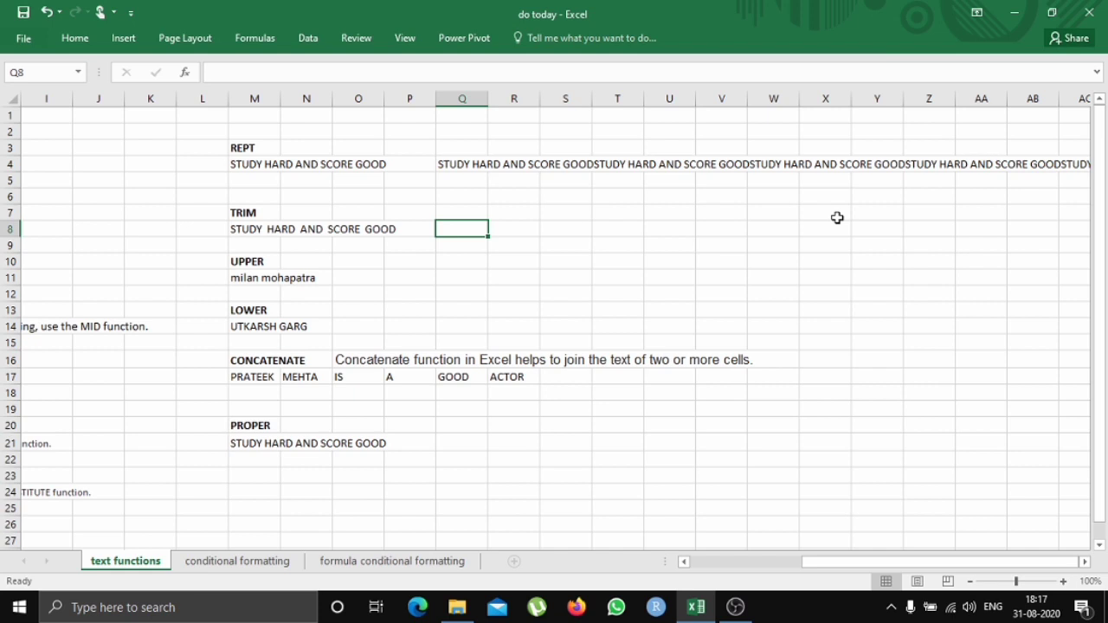
pyautogui.press('Up')
pyautogui.write('=')
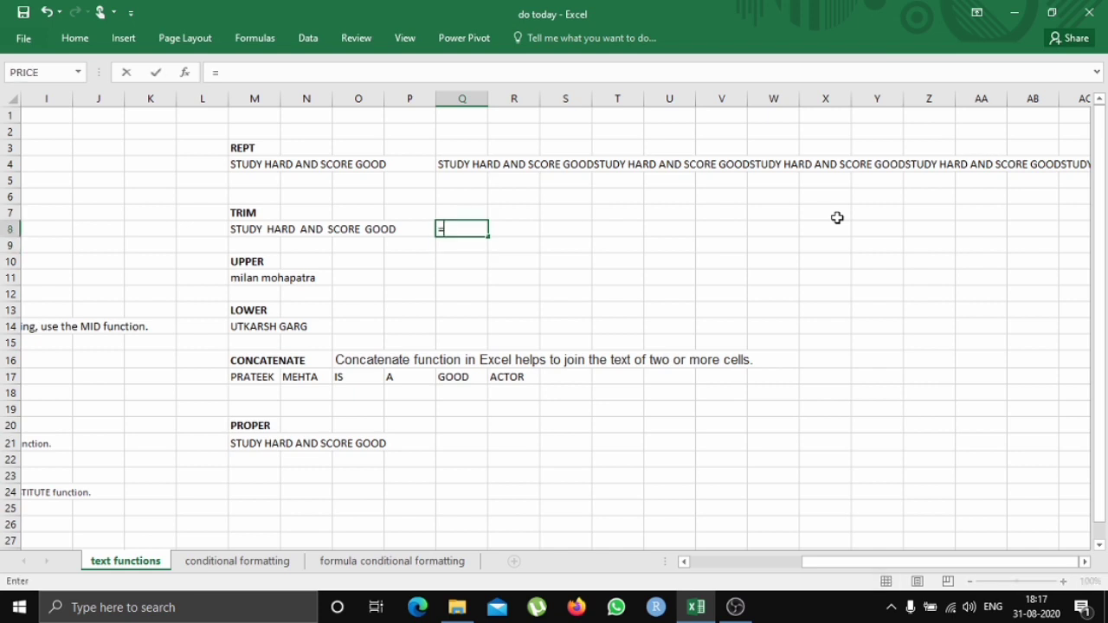
pyautogui.write('TRIM(')
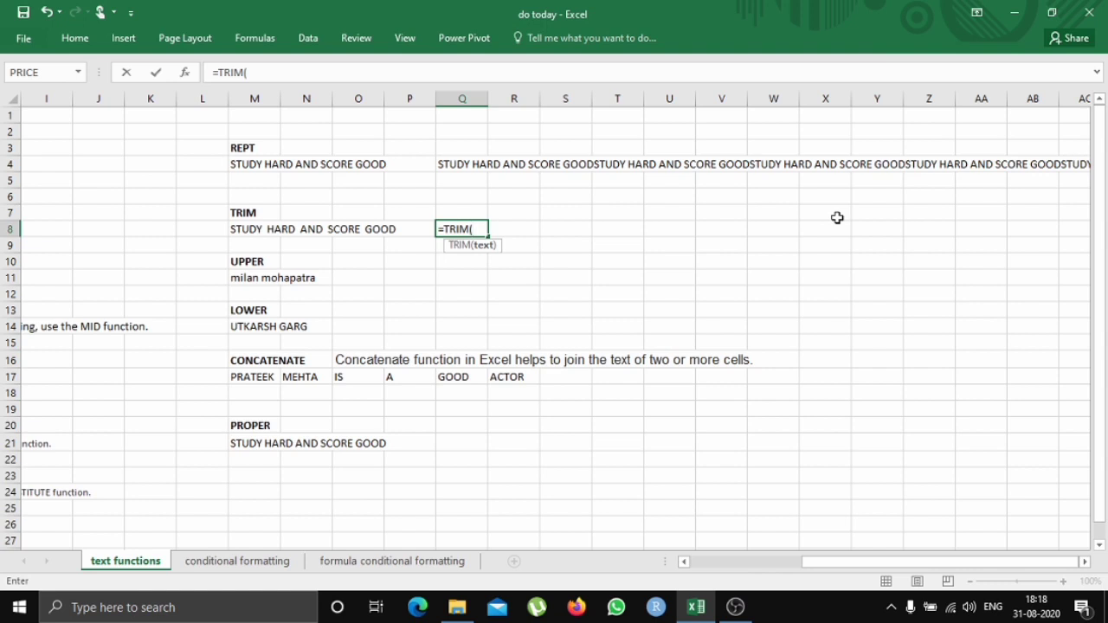
pyautogui.click(252, 164)
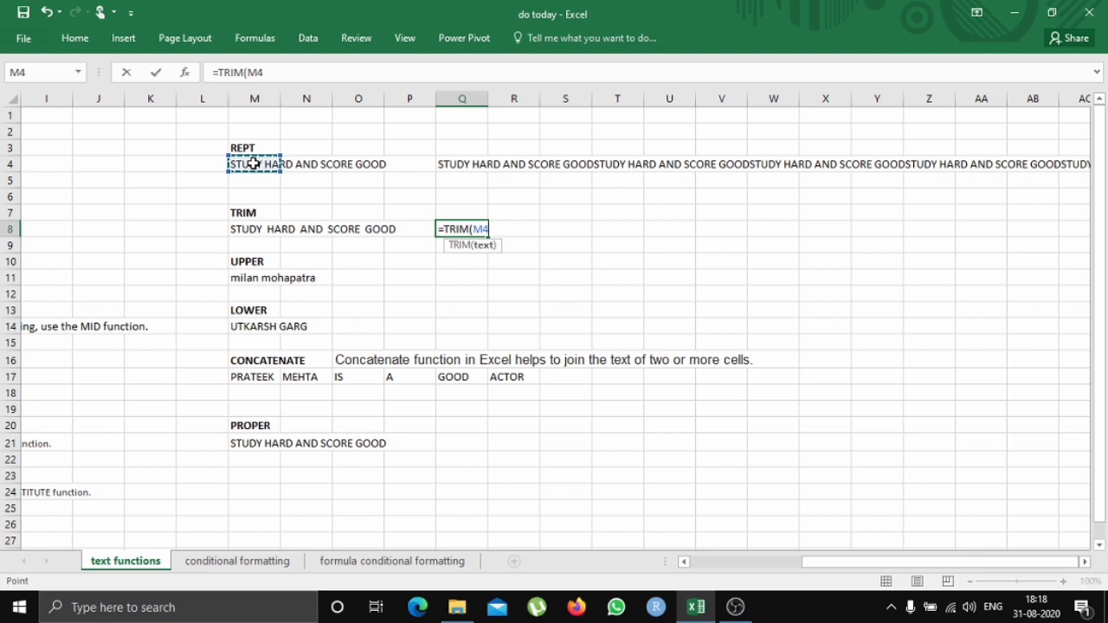
pyautogui.press('Return')
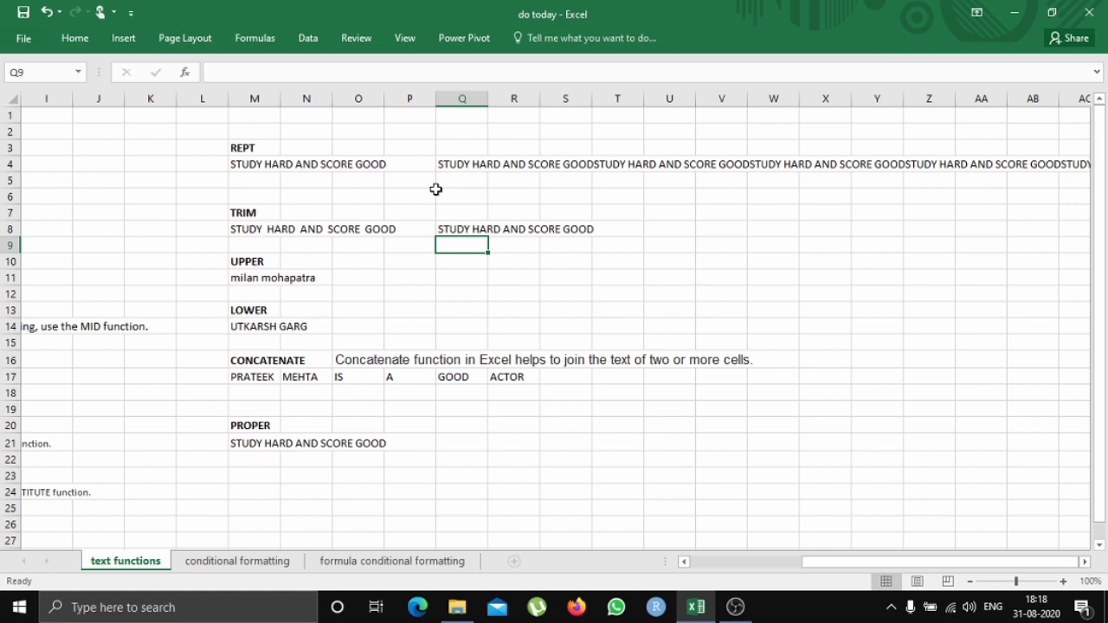
# In cell Q9, remove the extra spaces from the text in M8 with the formula =TRIM(M8).
pyautogui.write('=TRIM(')
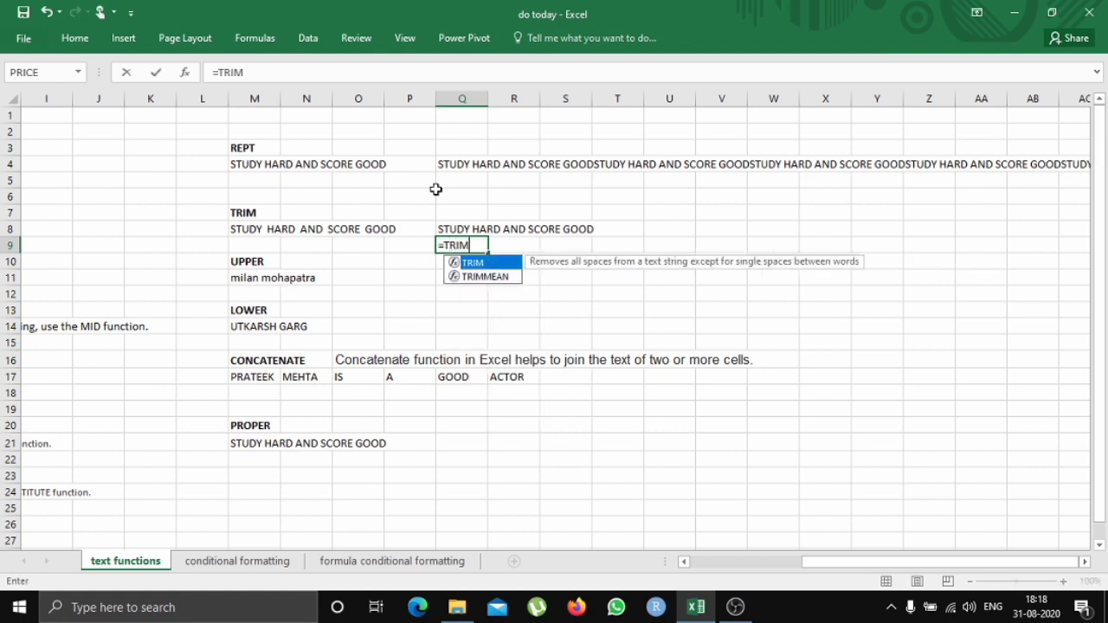
pyautogui.click(249, 230)
pyautogui.press('Return')
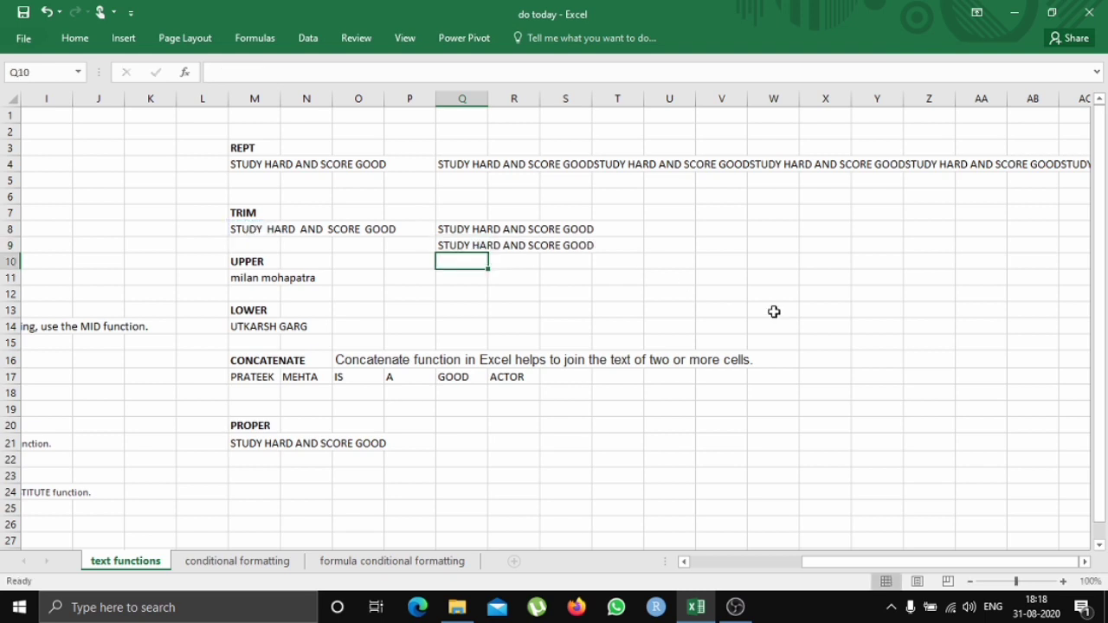
# In cell Q11, convert the lowercase name in M11 to capitals with the formula =UPPER(M11).
pyautogui.press('Down')
pyautogui.press('Down')
pyautogui.press('Up')
pyautogui.write('=UPPER(')
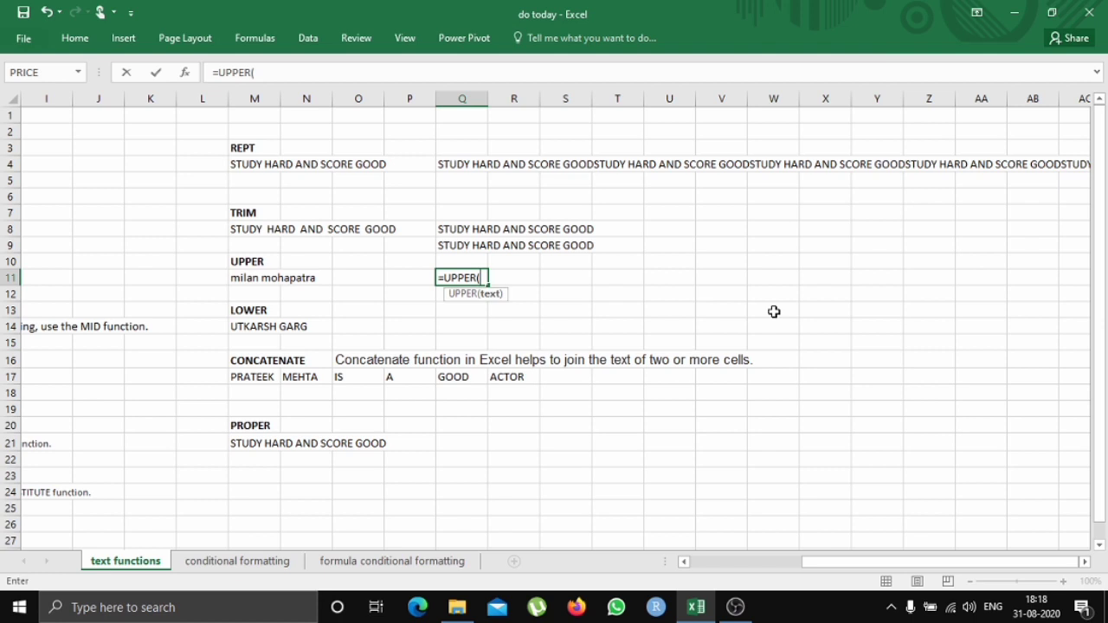
pyautogui.click(254, 277)
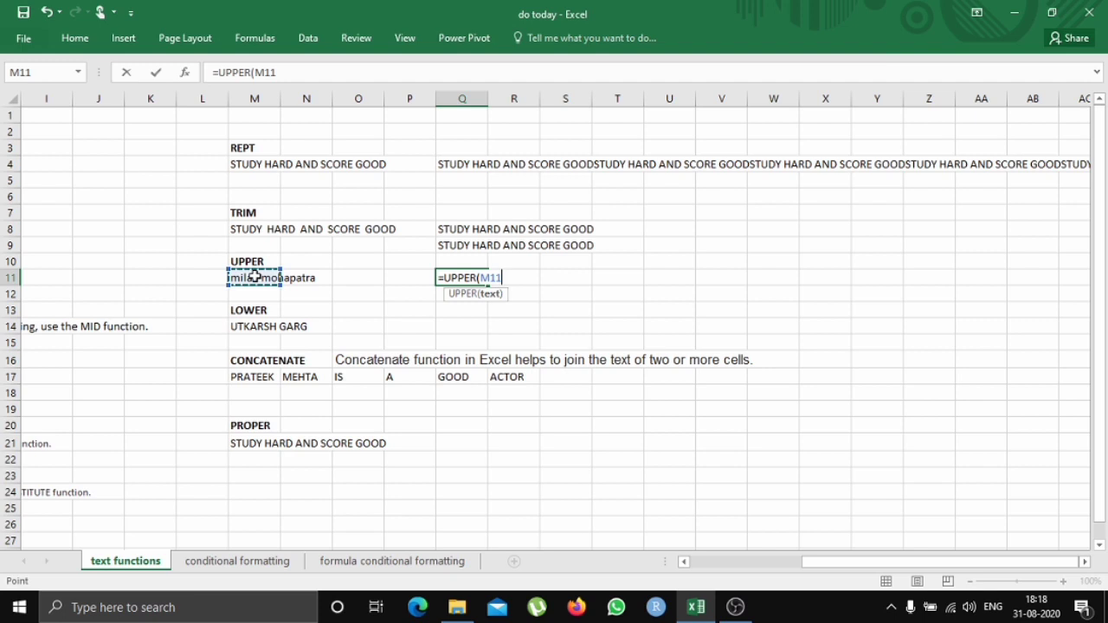
pyautogui.press('Return')
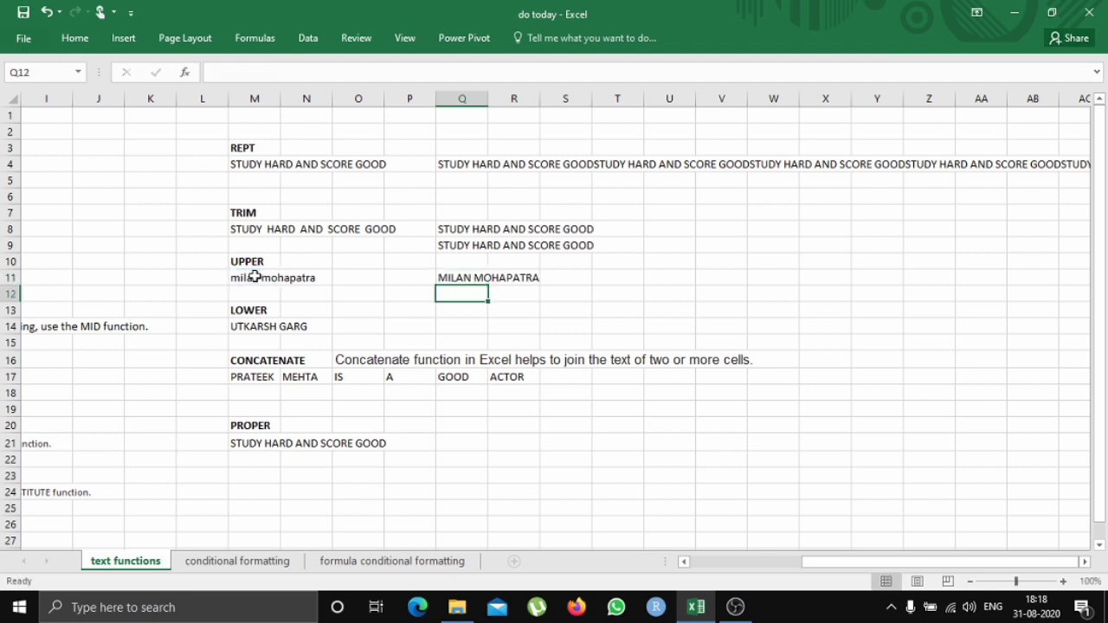
# In cell Q14, convert the capitalized name in M14 to lowercase with the formula =LOWER(M14).
pyautogui.click(477, 326)
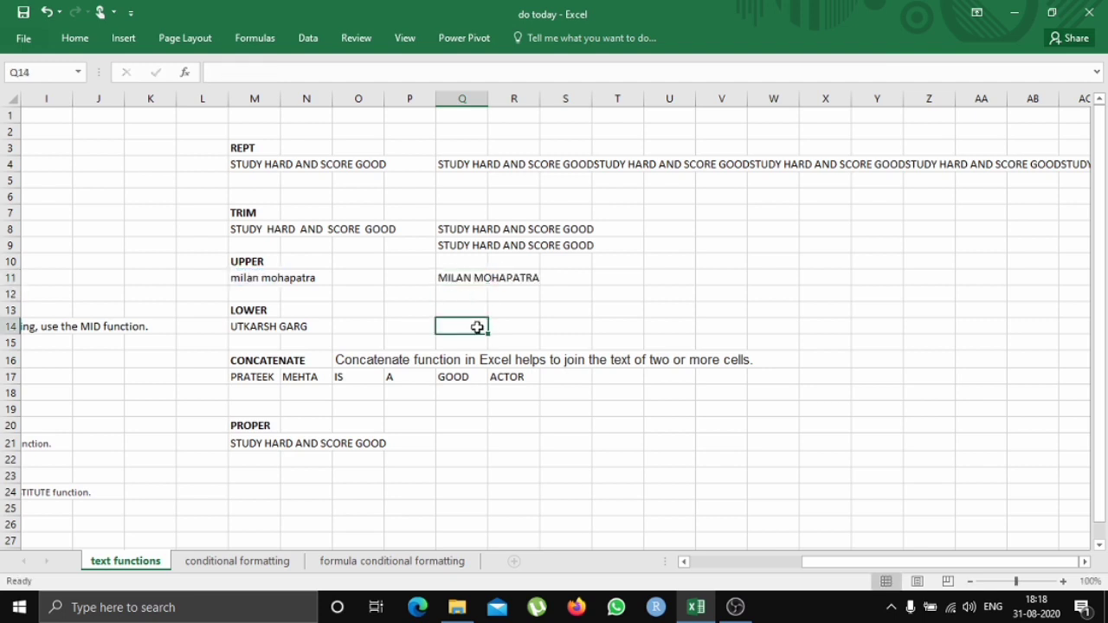
pyautogui.write('=LOWER')
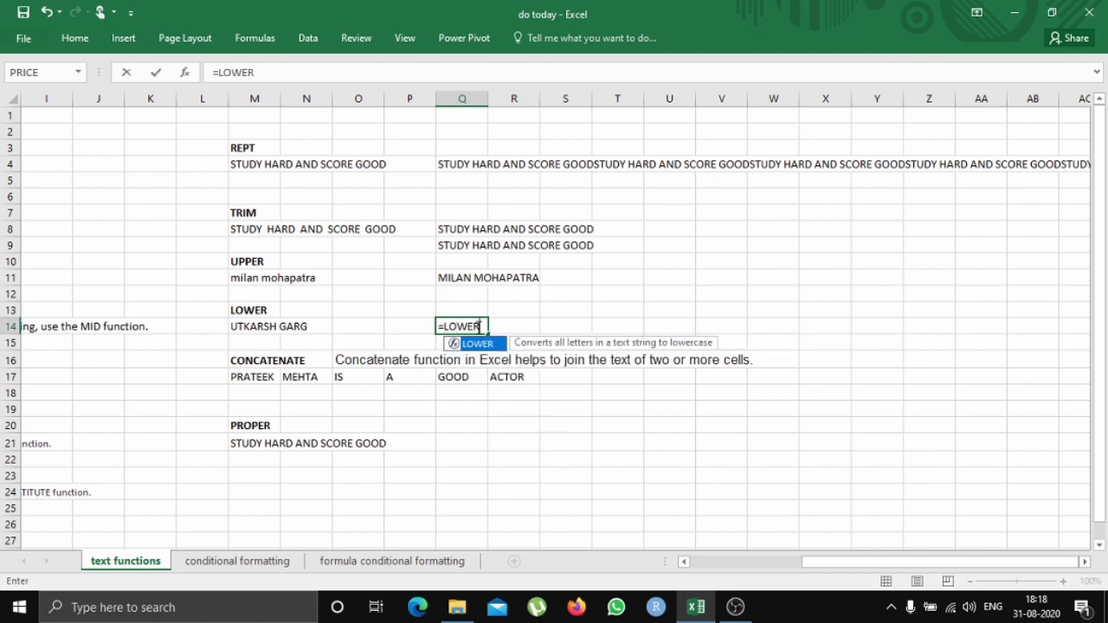
pyautogui.write('(')
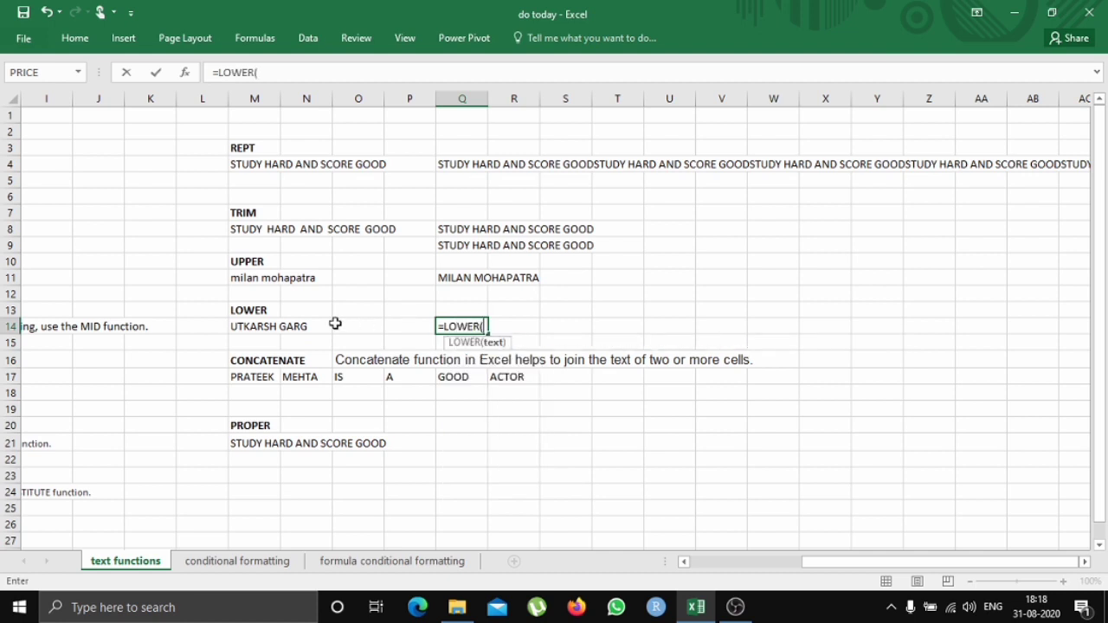
pyautogui.click(239, 327)
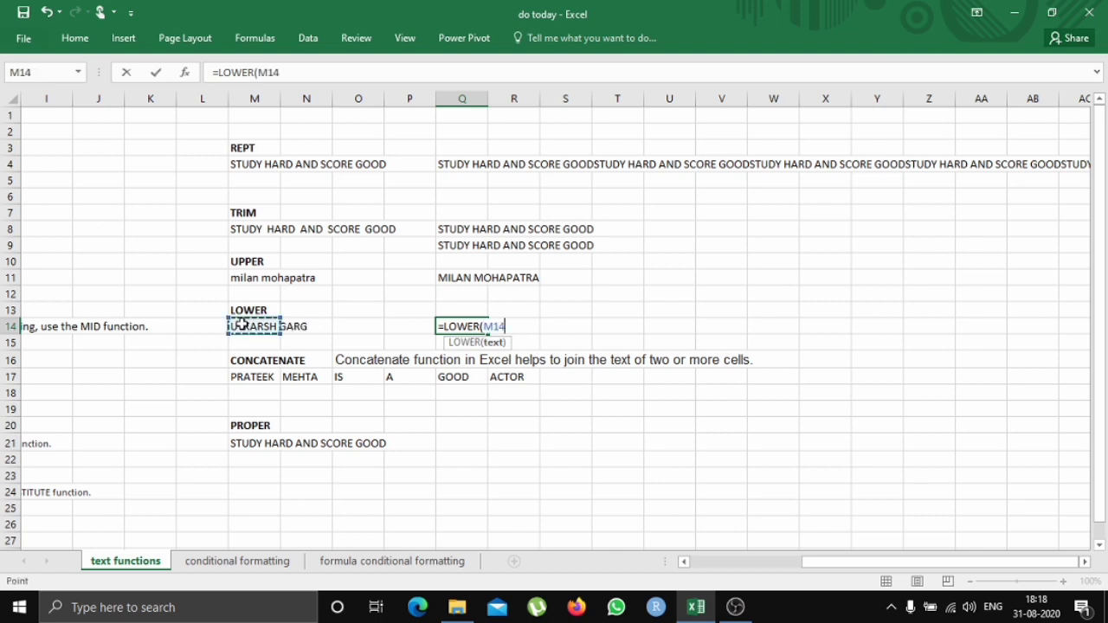
pyautogui.press('Return')
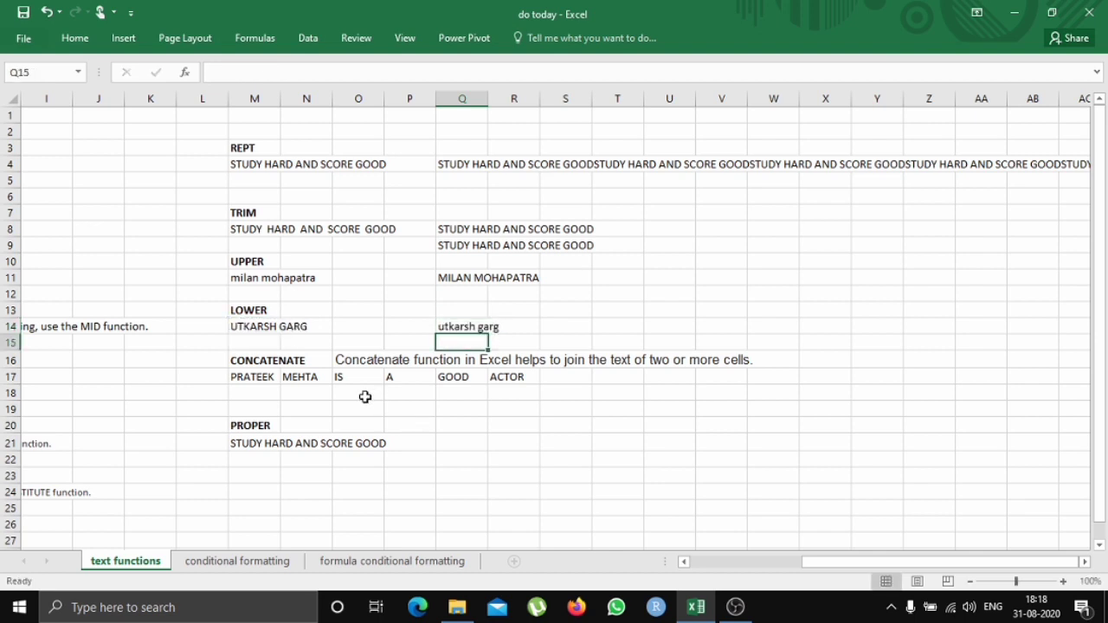
# Begin a CONCATENATE formula in cell O18 with M17, N17 and O17 as its first three texts.
pyautogui.click(362, 396)
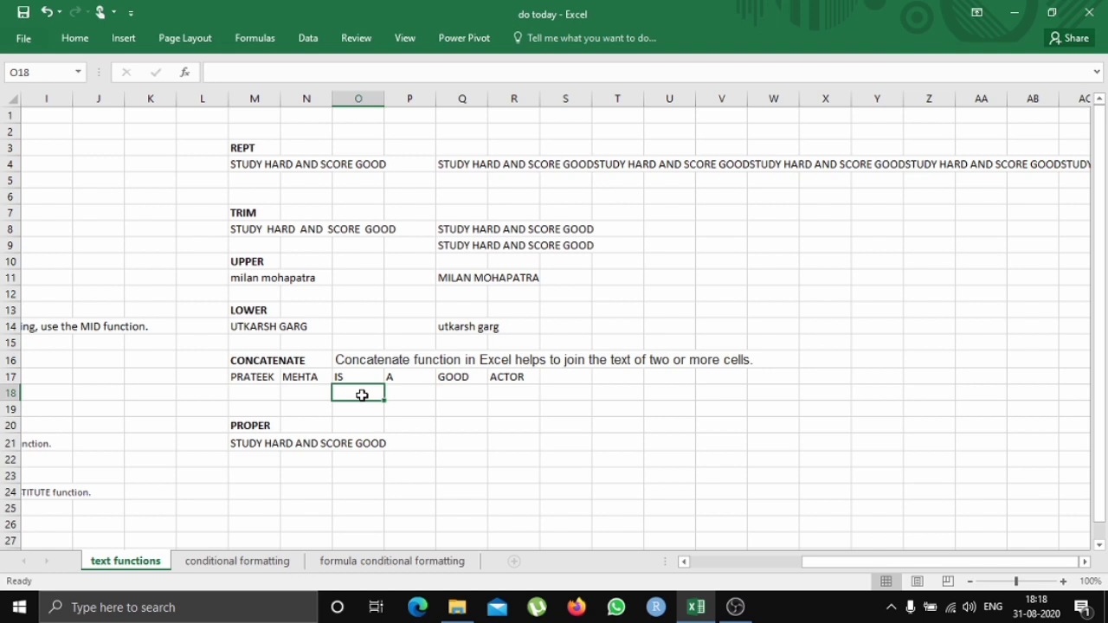
pyautogui.write('=')
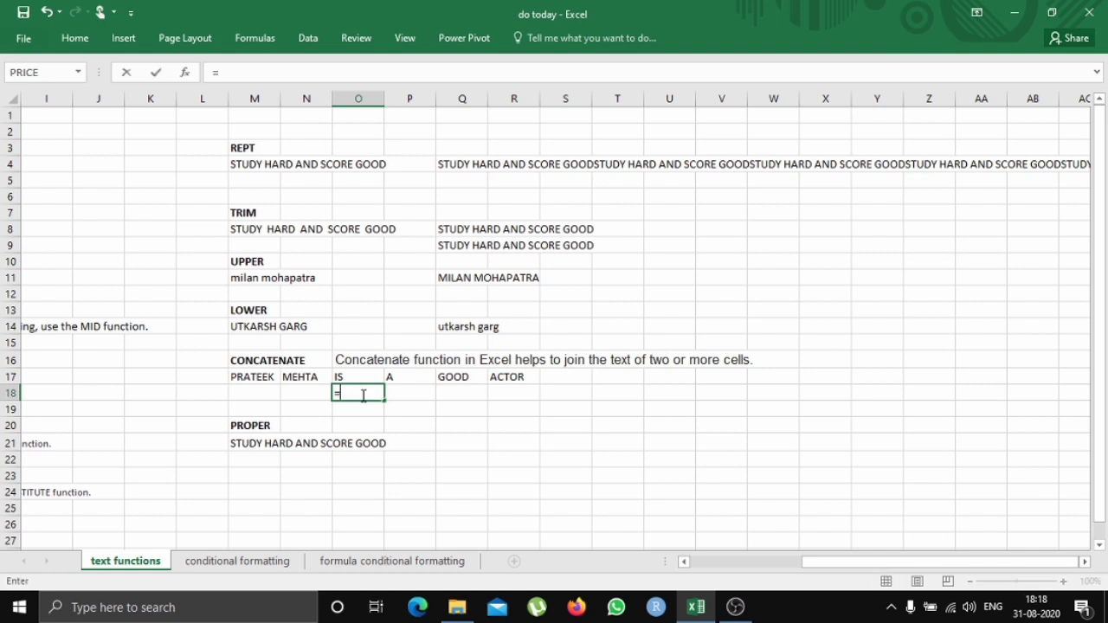
pyautogui.write('CON')
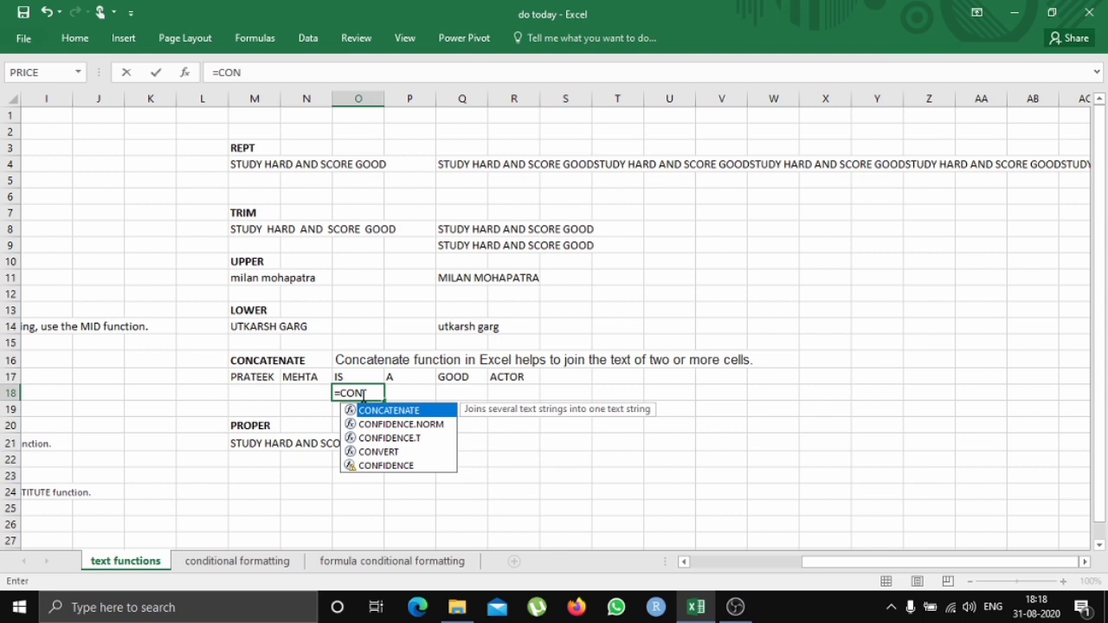
pyautogui.press('Tab')
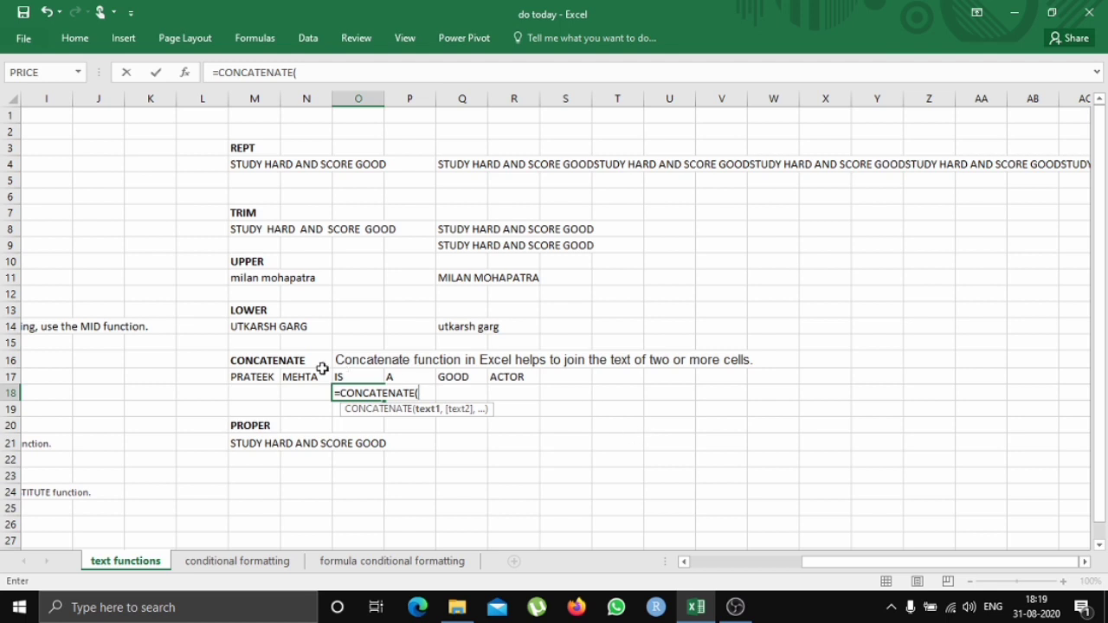
pyautogui.click(260, 374)
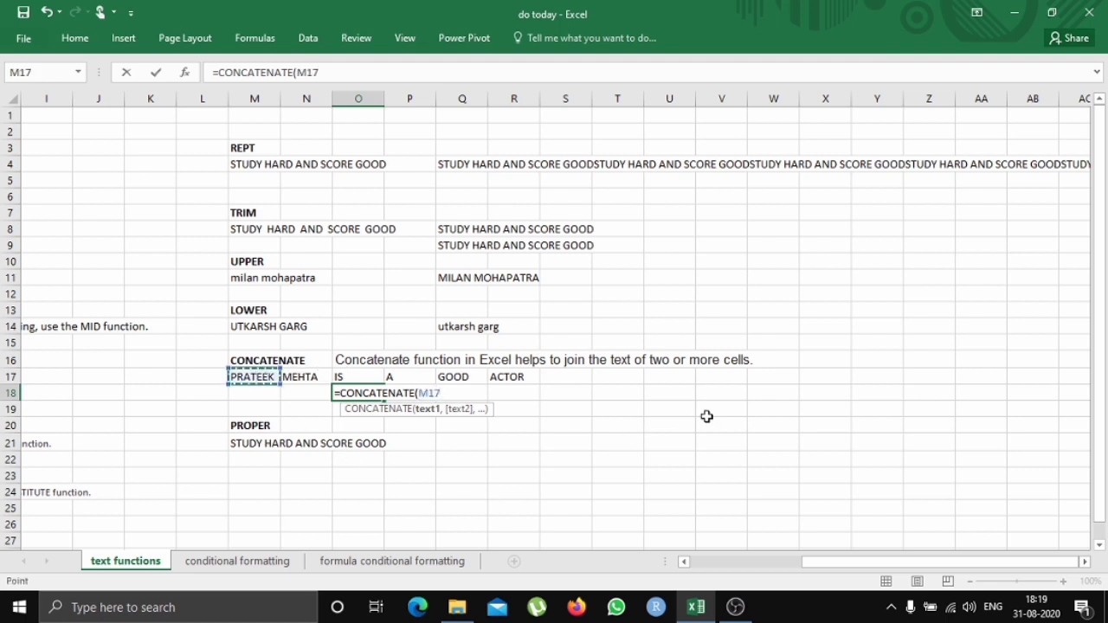
pyautogui.write(',')
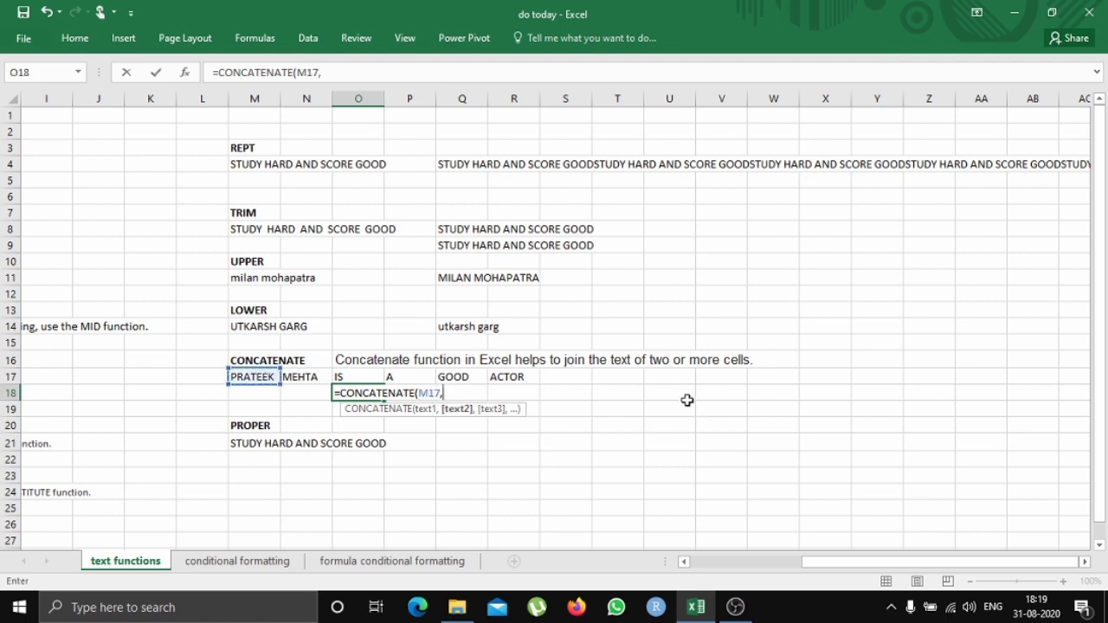
pyautogui.click(310, 374)
pyautogui.write(',')
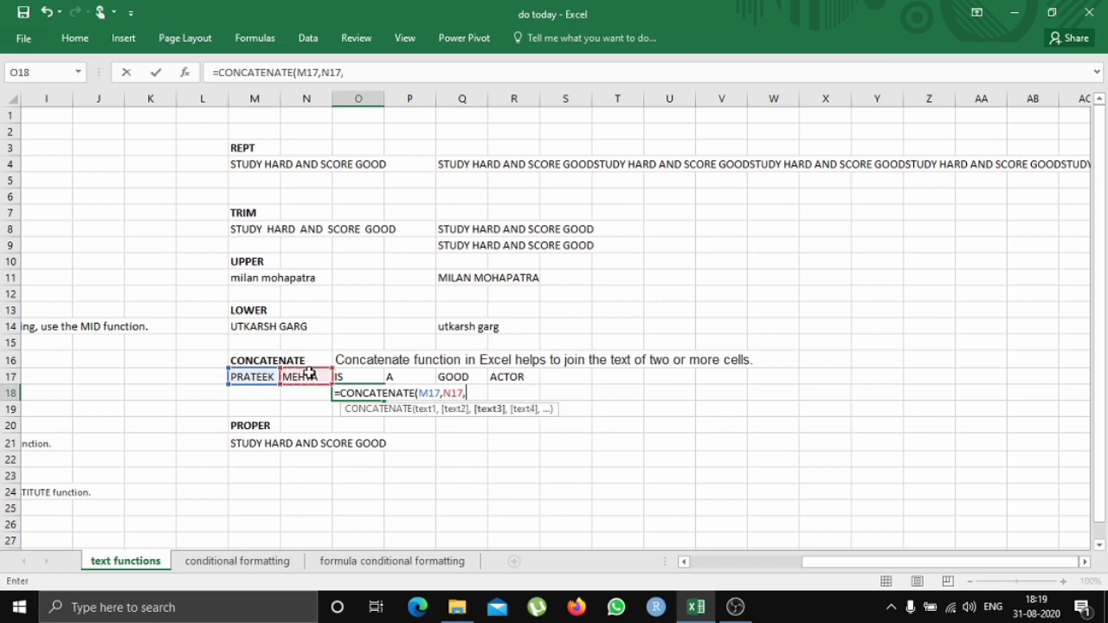
pyautogui.click(360, 374)
pyautogui.write(',')
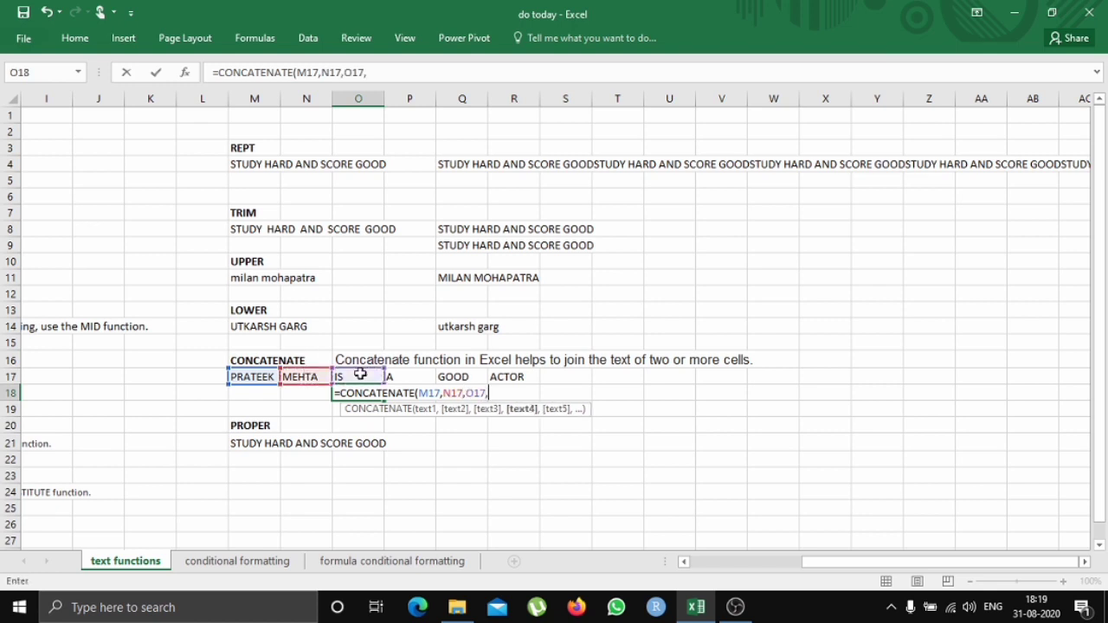
# Complete O18's CONCATENATE formula with P17, Q17 and R17, and delete the leftover CONCATENATE formula in T19.
pyautogui.click(410, 381)
pyautogui.hotkey('ctrl', 'shift', 'Up')
pyautogui.press('BackSpace')
pyautogui.press('BackSpace')
pyautogui.press('BackSpace')
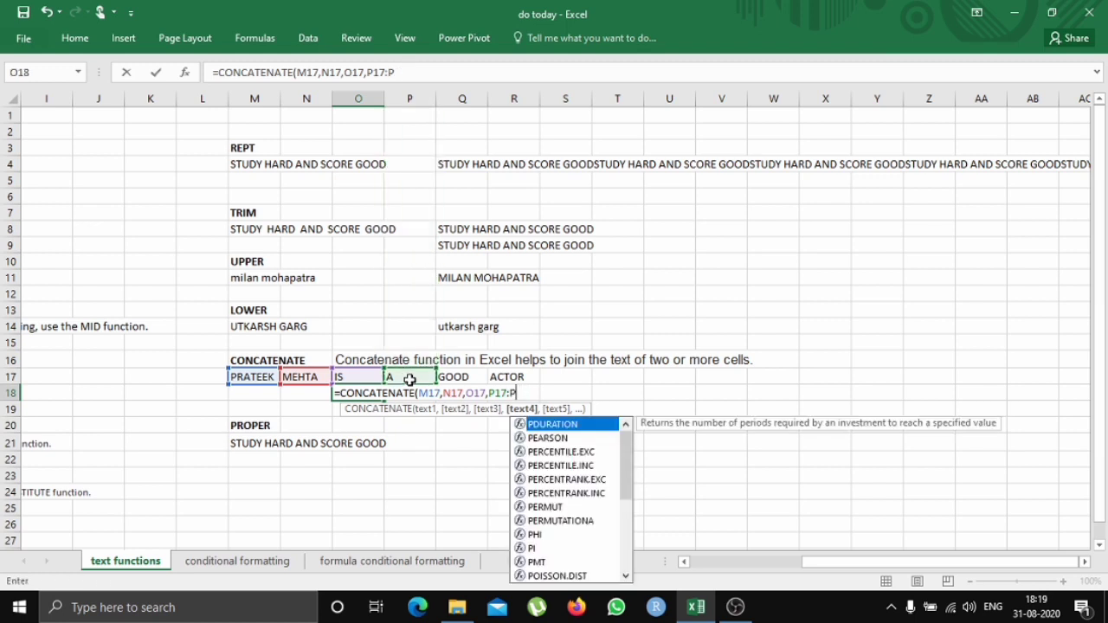
pyautogui.write(',')
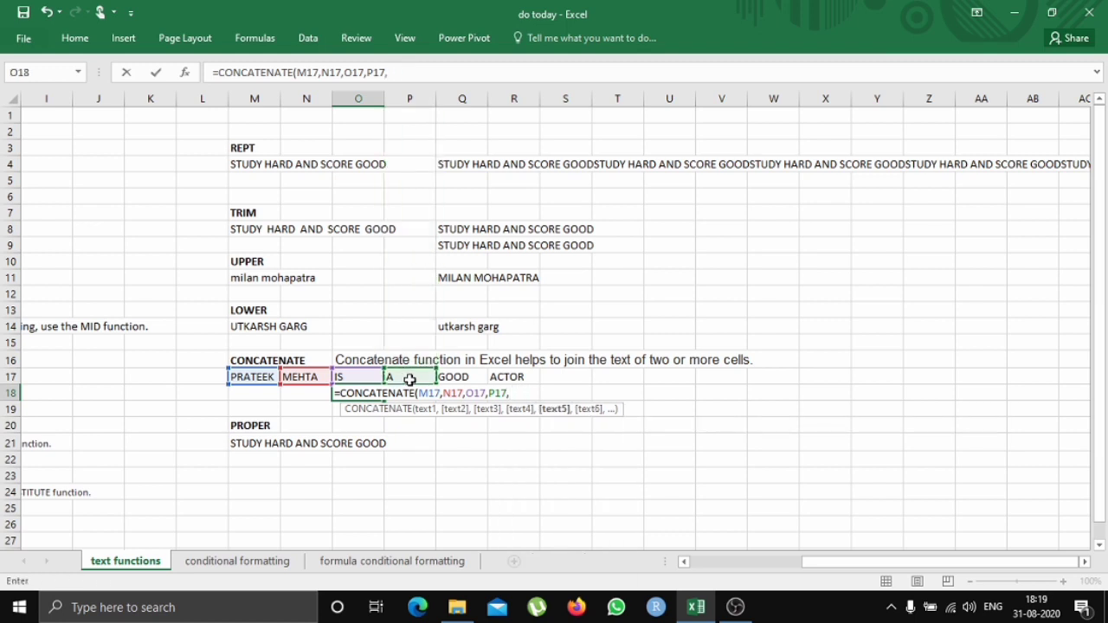
pyautogui.click(470, 377)
pyautogui.write(',')
pyautogui.click(509, 376)
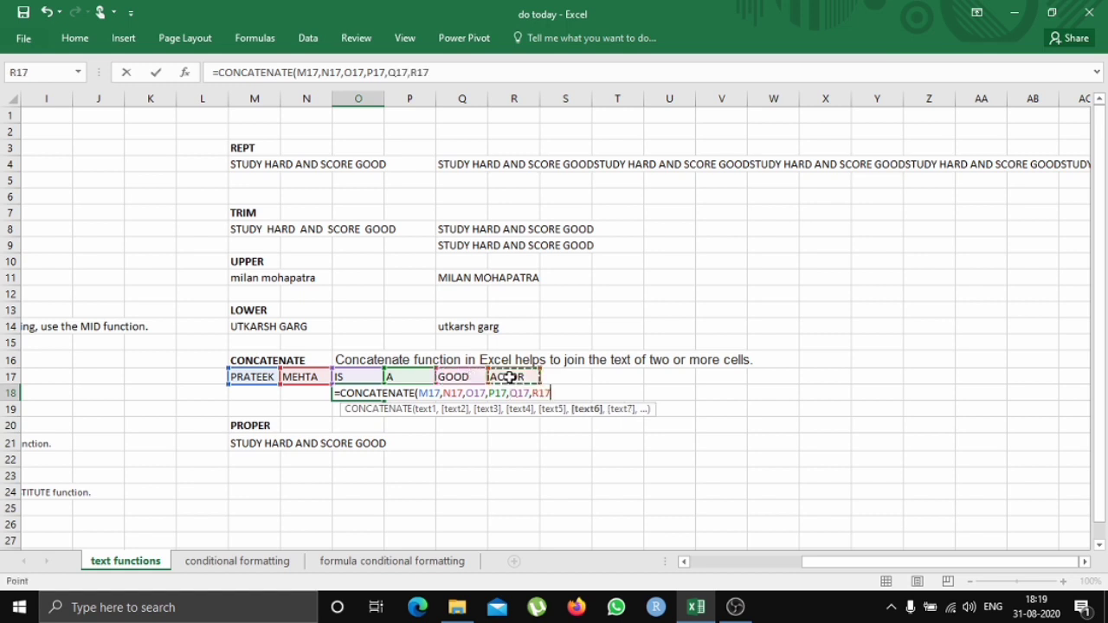
pyautogui.press('Return')
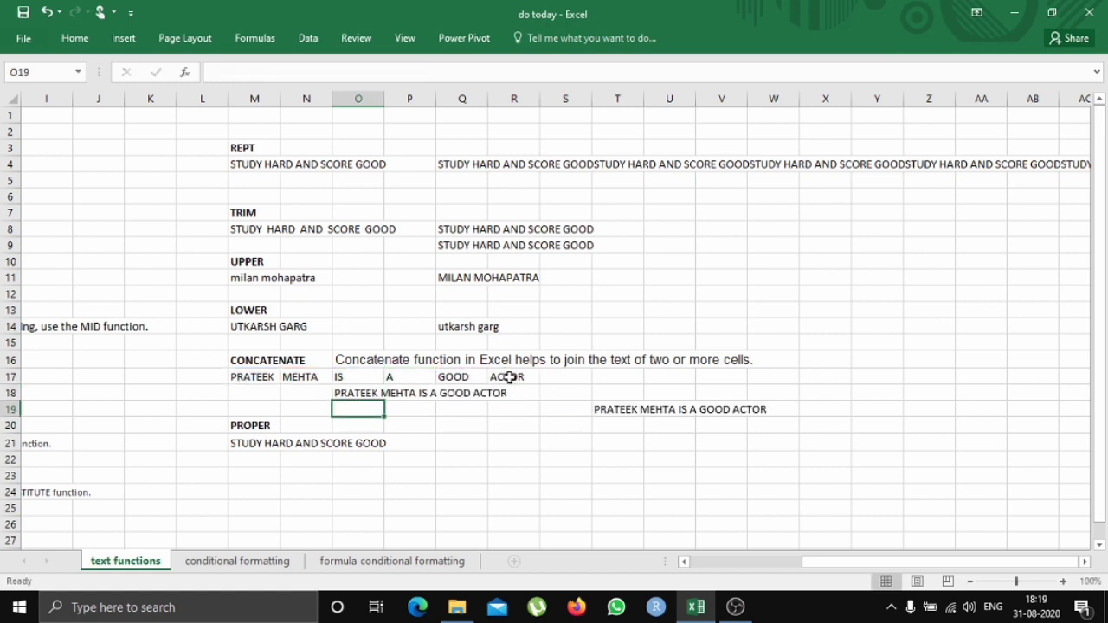
pyautogui.click(635, 413)
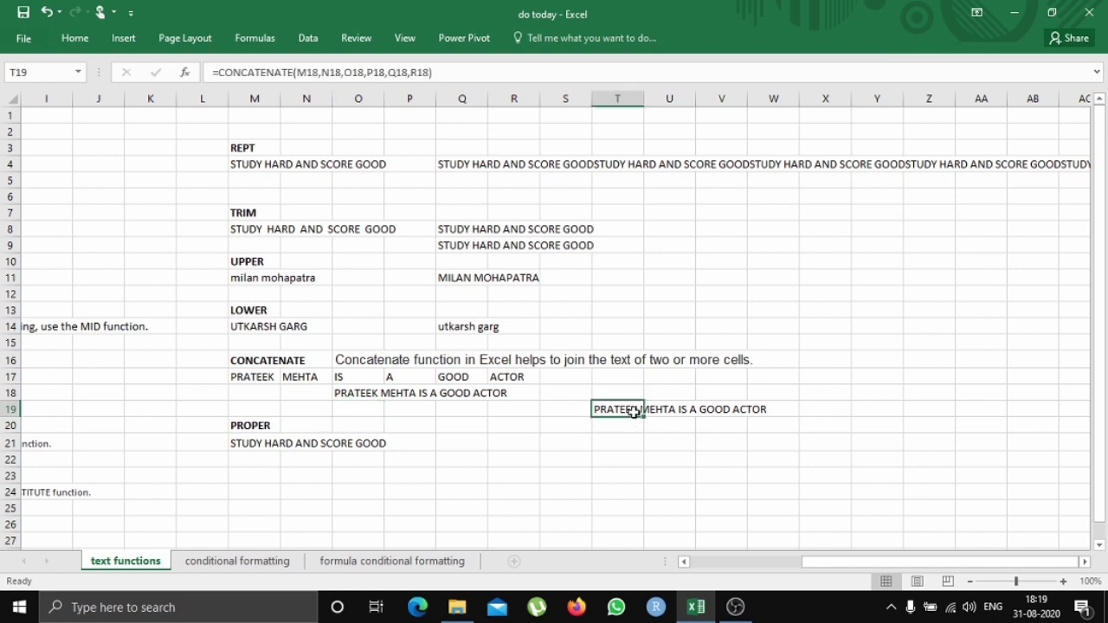
pyautogui.press('Delete')
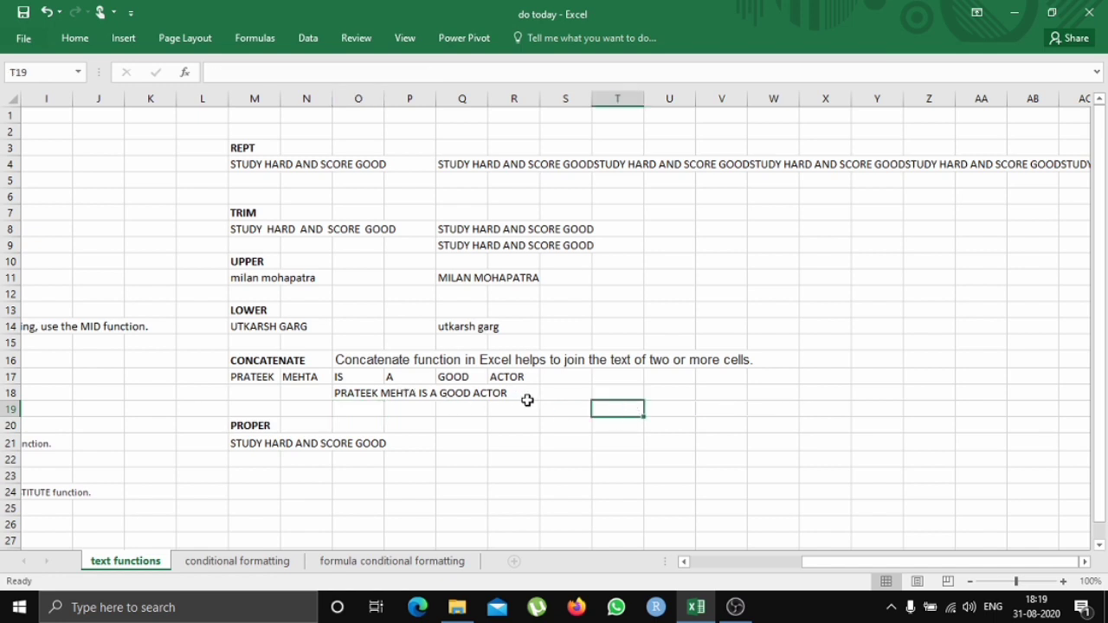
# In cell P22, convert the text in M21 to proper case with the formula =PROPER(M21).
pyautogui.click(352, 462)
pyautogui.click(399, 462)
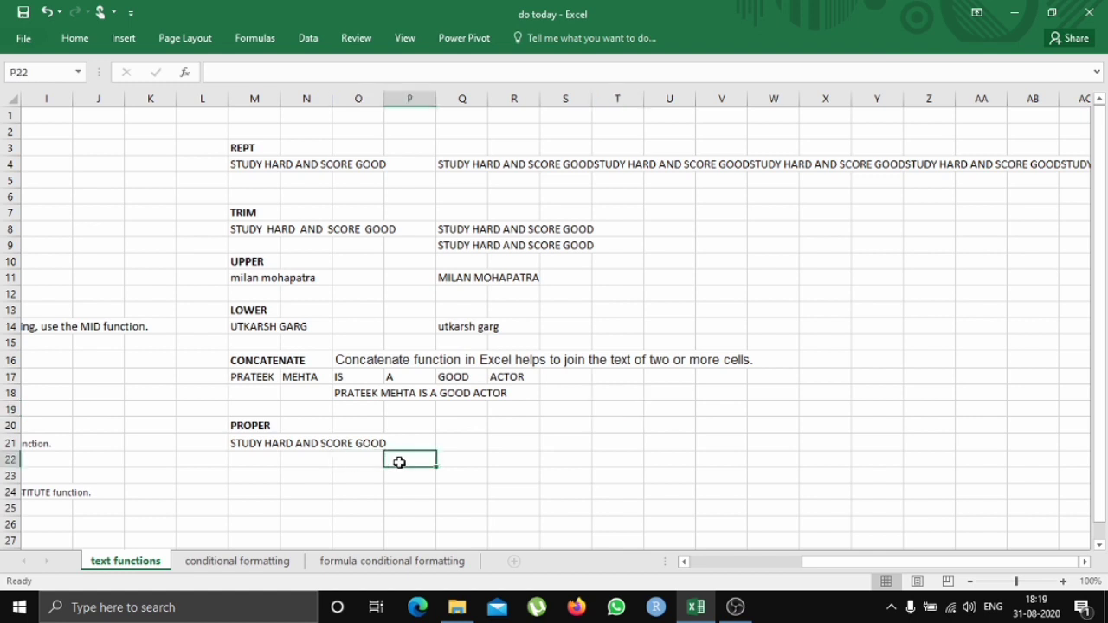
pyautogui.write('=PROPER')
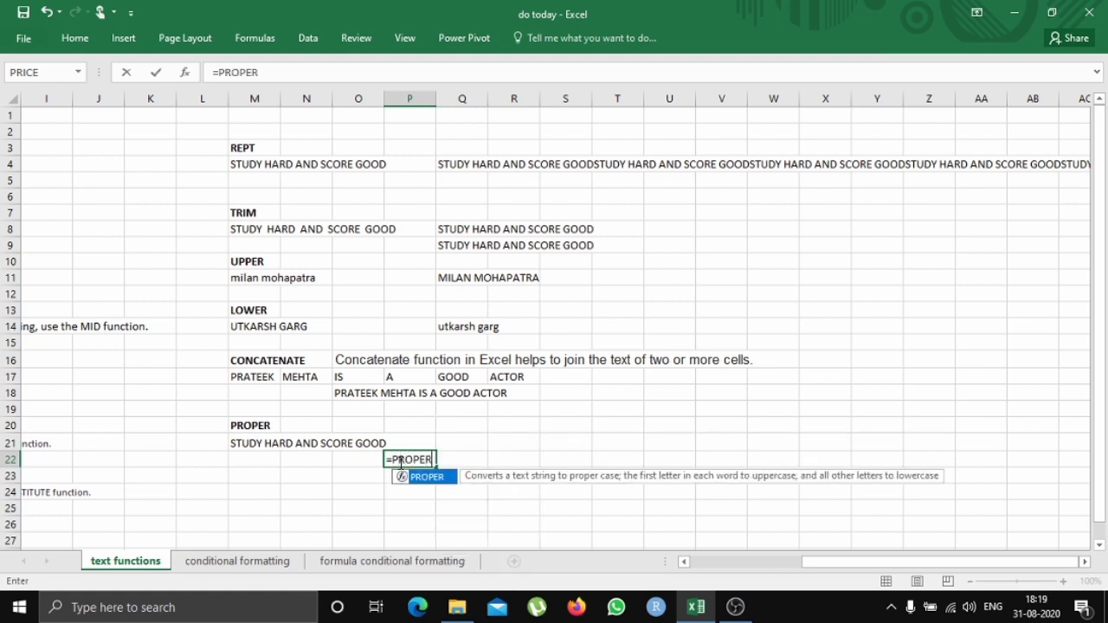
pyautogui.write('(')
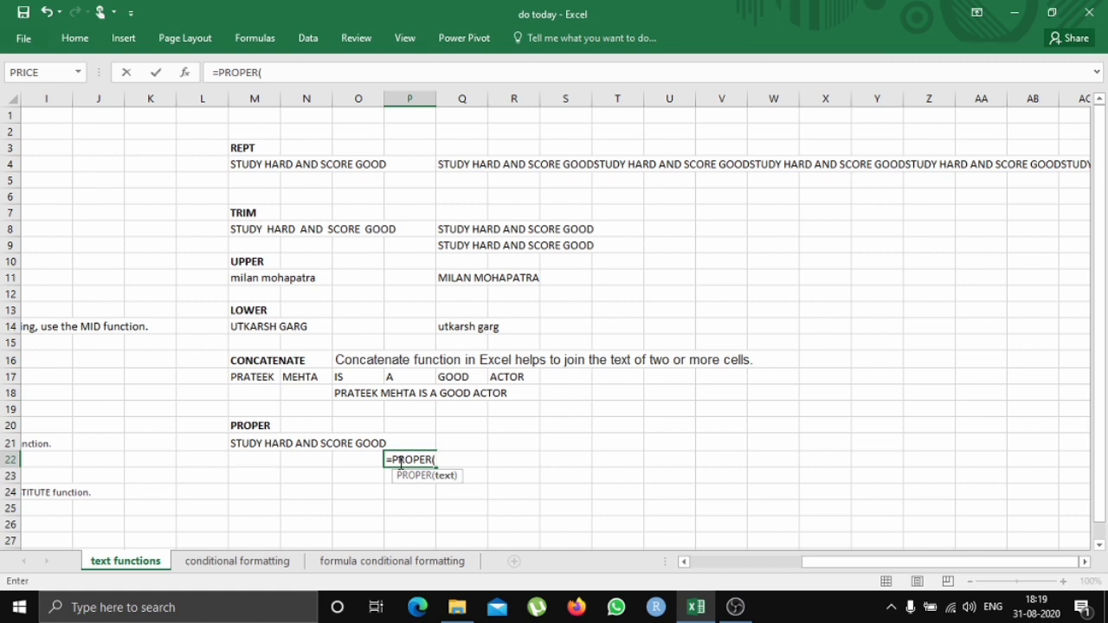
pyautogui.click(255, 444)
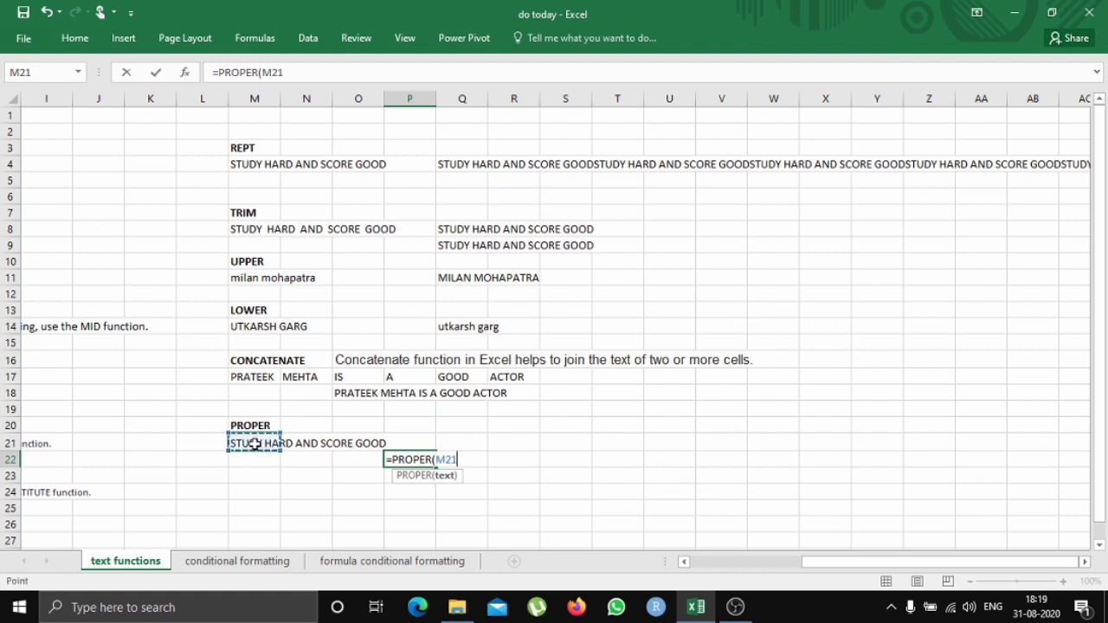
pyautogui.press('Return')
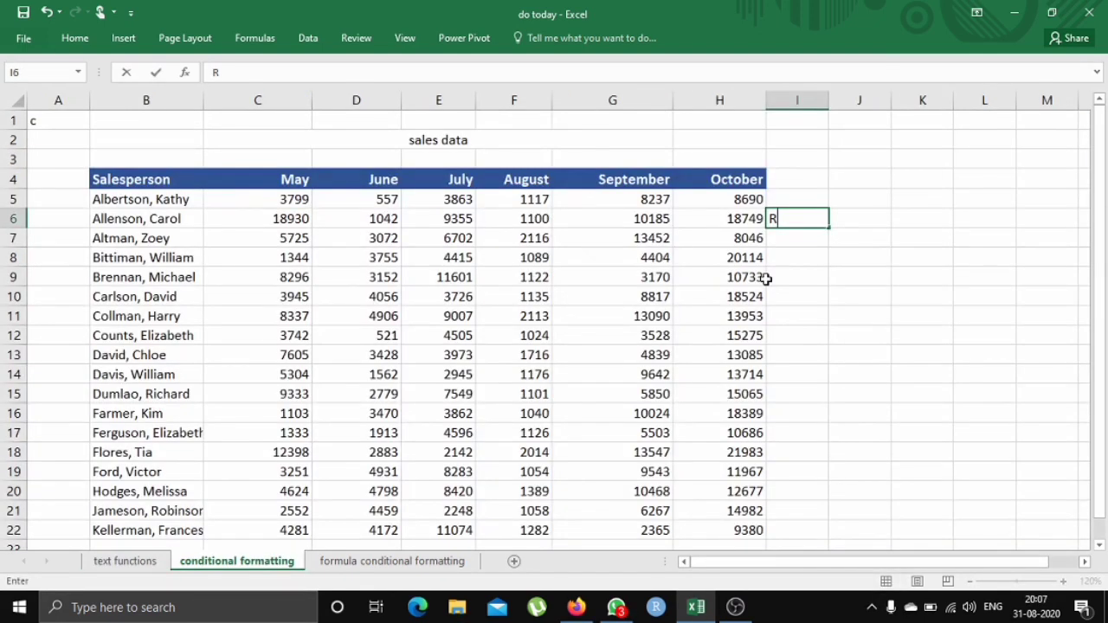
# On the conditional formatting sheet, clear the stray letter in I6 and open a Greater Than highlight rule for the sales figures in C5:H22.
pyautogui.press('BackSpace')
pyautogui.click(295, 202)
pyautogui.moveTo(295, 202); pyautogui.dragTo(299, 478)
pyautogui.scroll(1, 269, 324)
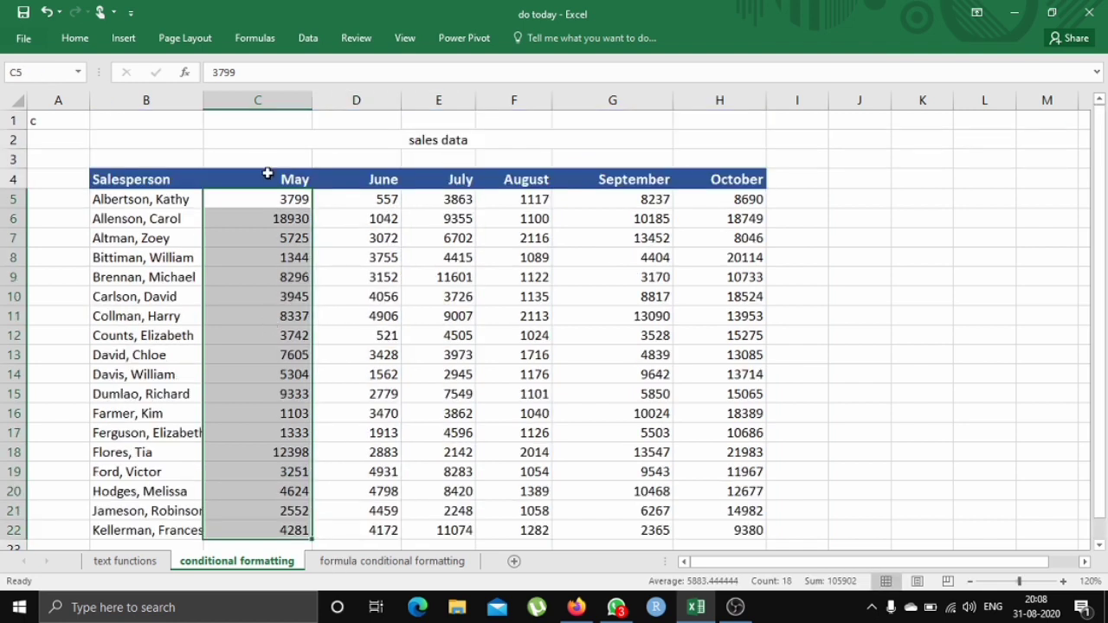
pyautogui.moveTo(269, 208); pyautogui.dragTo(759, 531)
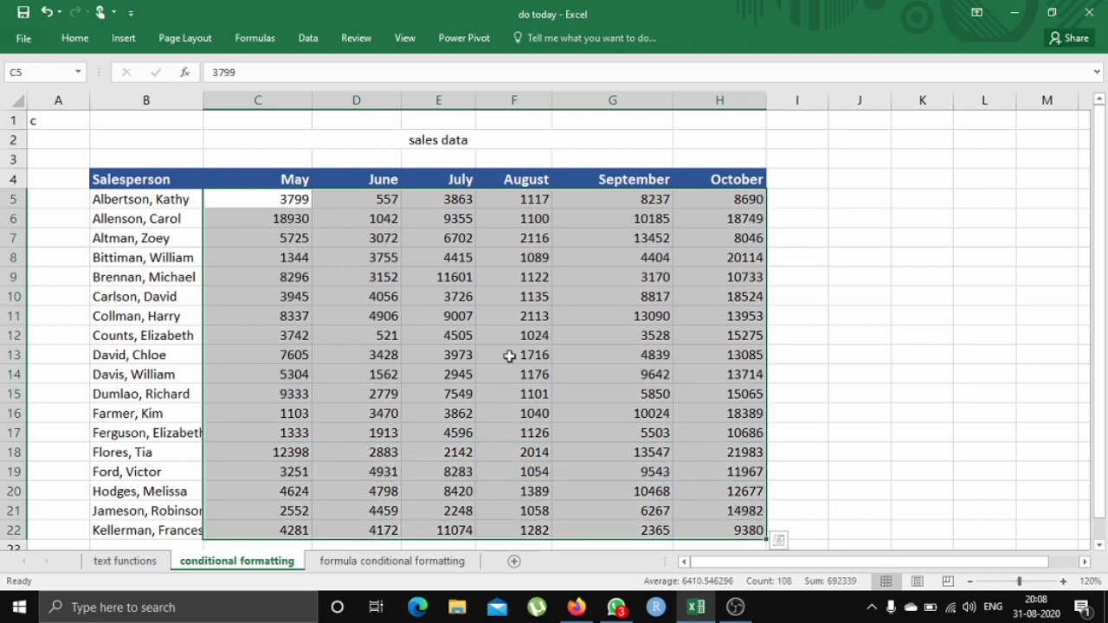
pyautogui.click(86, 39)
pyautogui.click(656, 87)
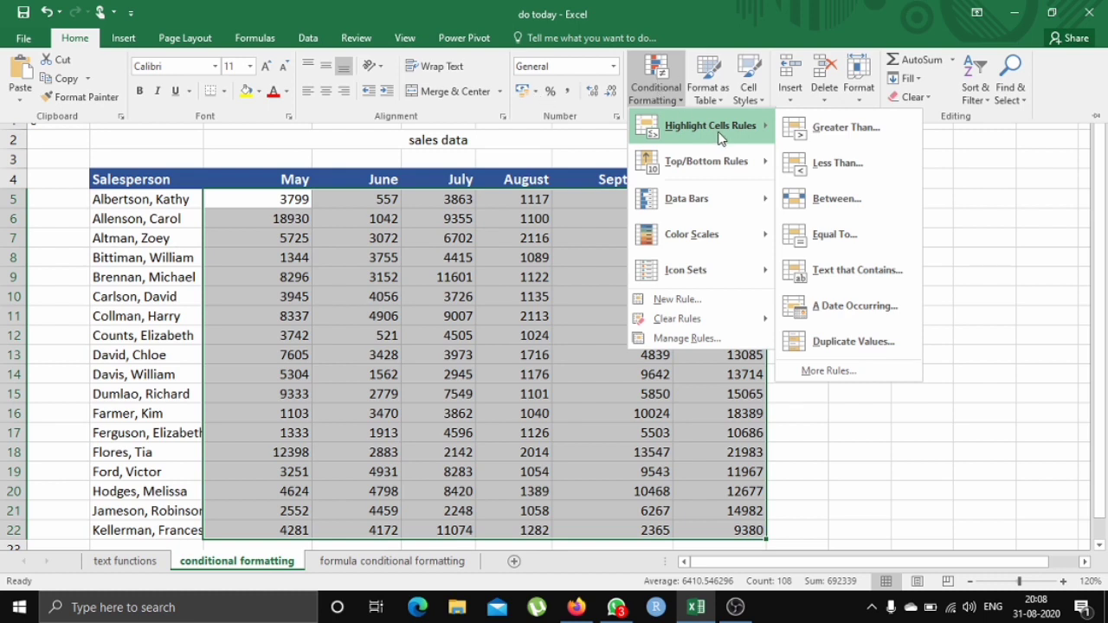
pyautogui.click(820, 126)
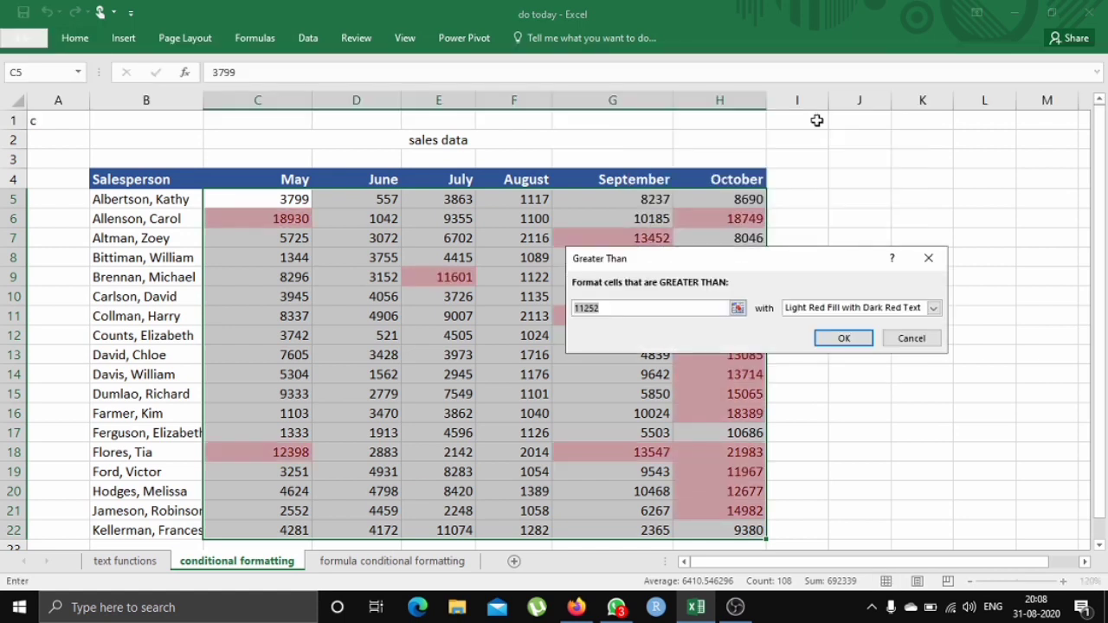
# Apply the Greater Than rule using cell D12 as the threshold, with Light Red Fill with Dark Red Text.
pyautogui.click(737, 310)
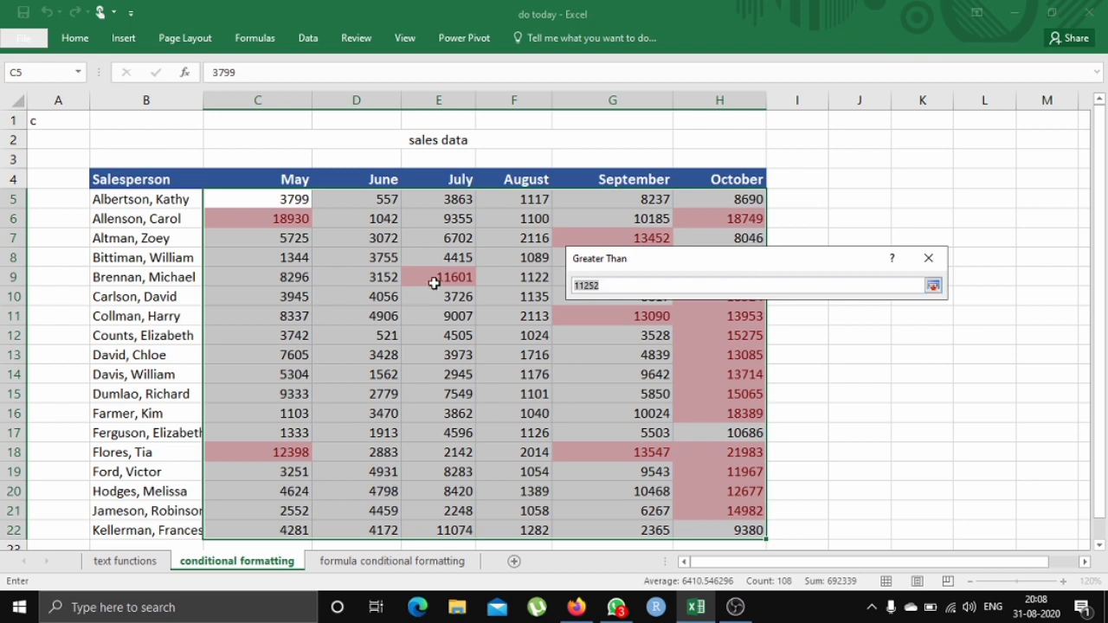
pyautogui.click(380, 336)
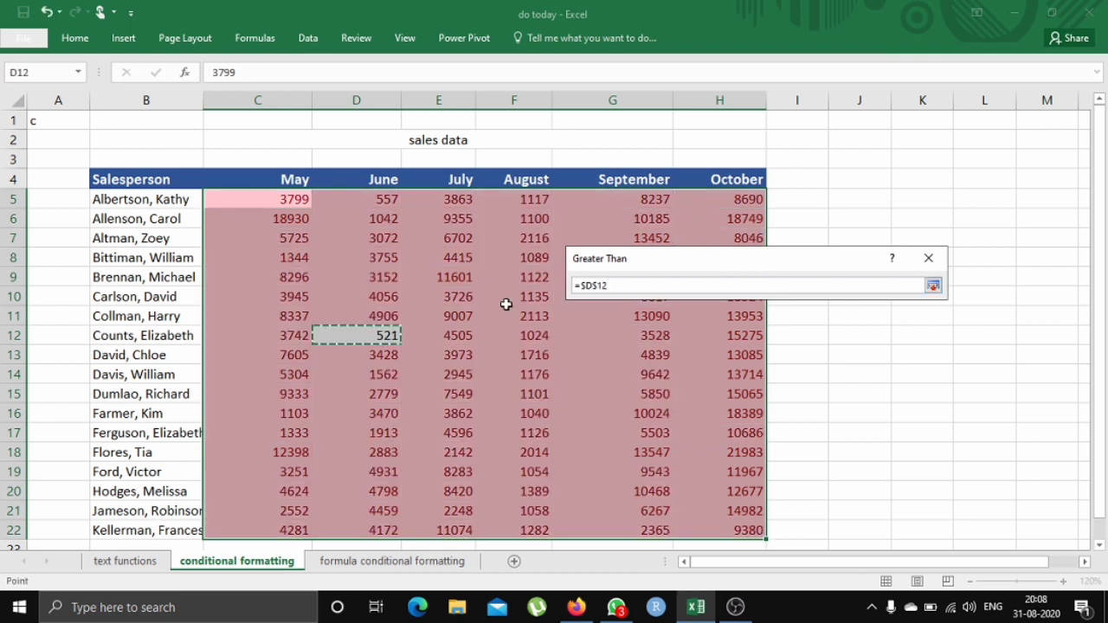
pyautogui.click(933, 287)
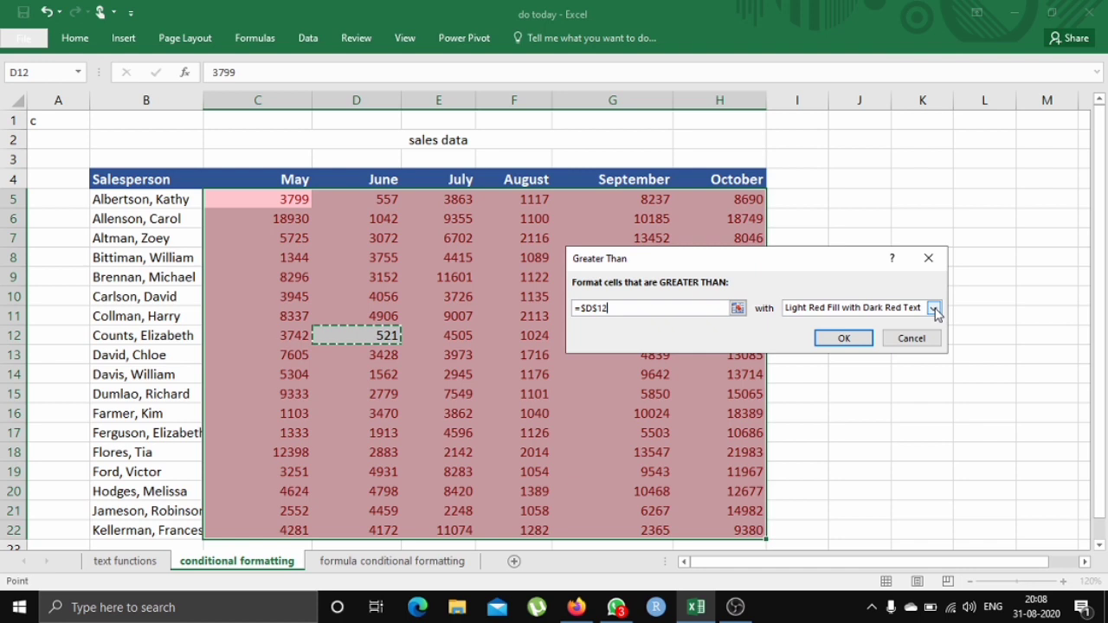
pyautogui.click(934, 309)
pyautogui.click(907, 322)
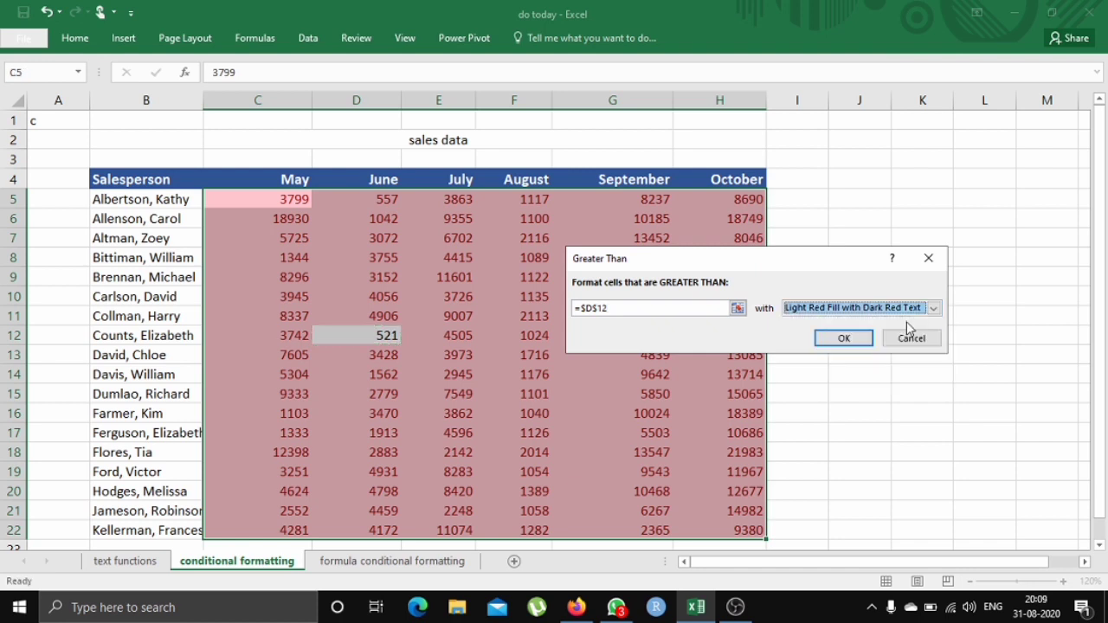
pyautogui.click(857, 338)
pyautogui.click(841, 291)
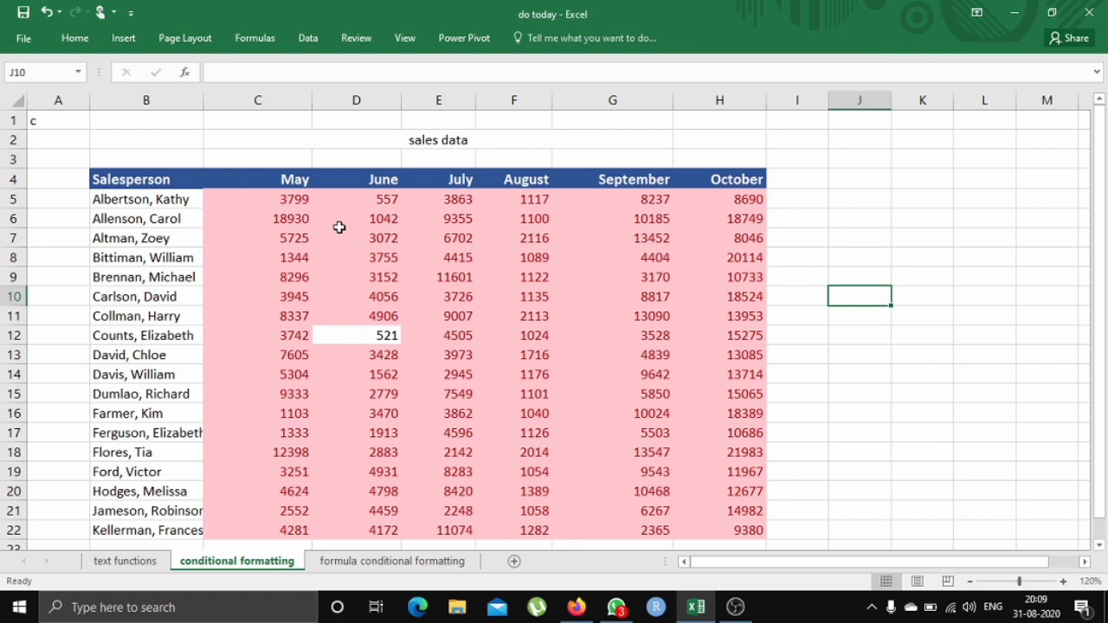
# Clear the formats from the sales figures in C5:H22.
pyautogui.moveTo(291, 195); pyautogui.dragTo(724, 529)
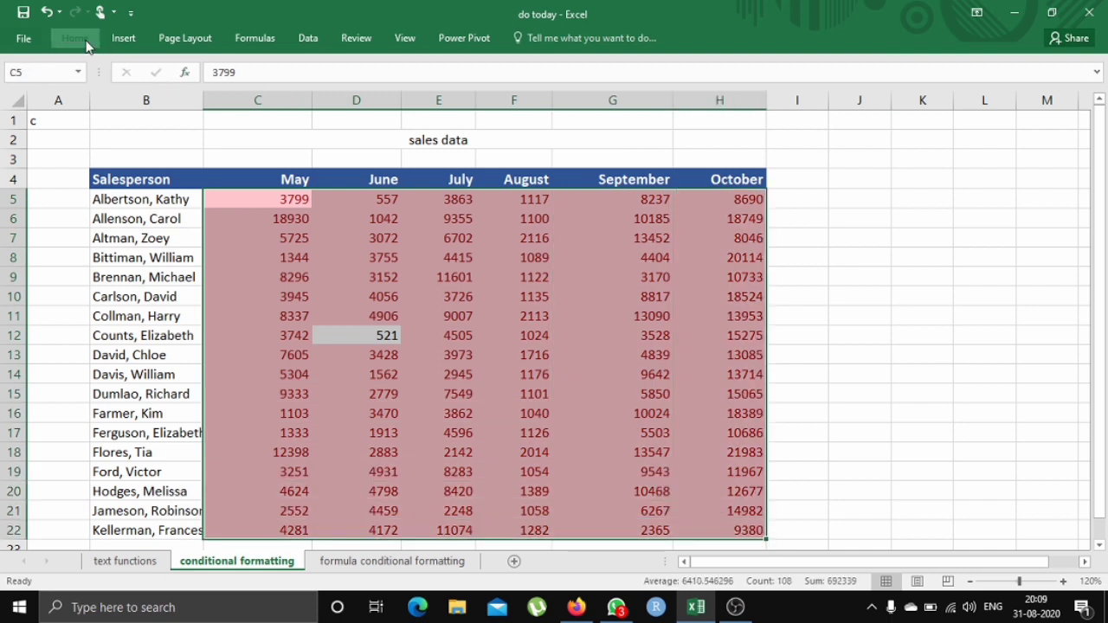
pyautogui.click(87, 46)
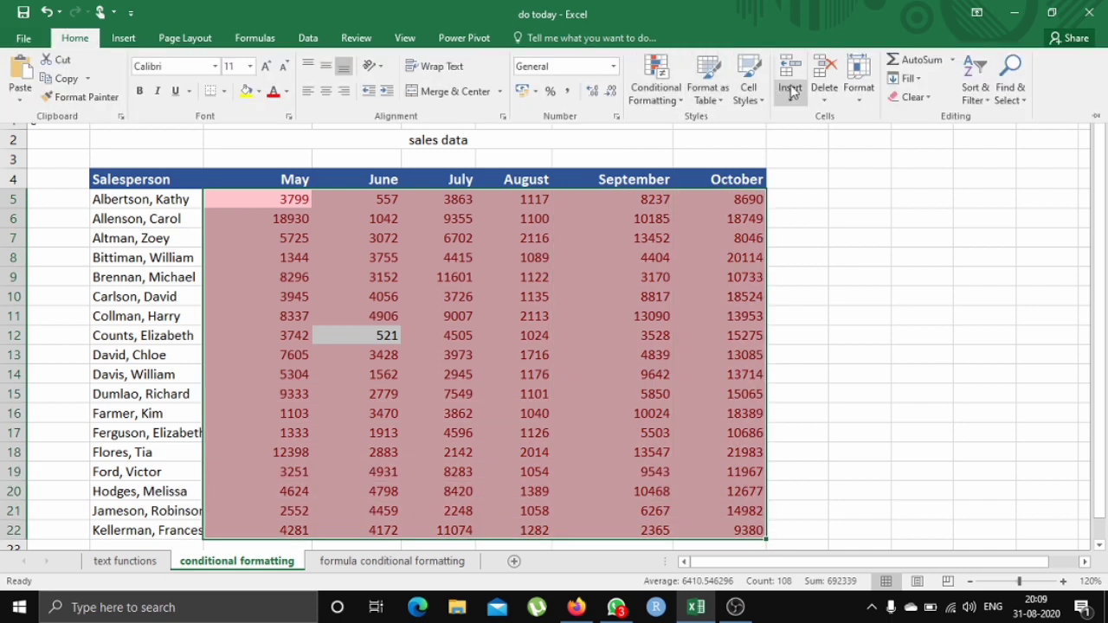
pyautogui.click(913, 97)
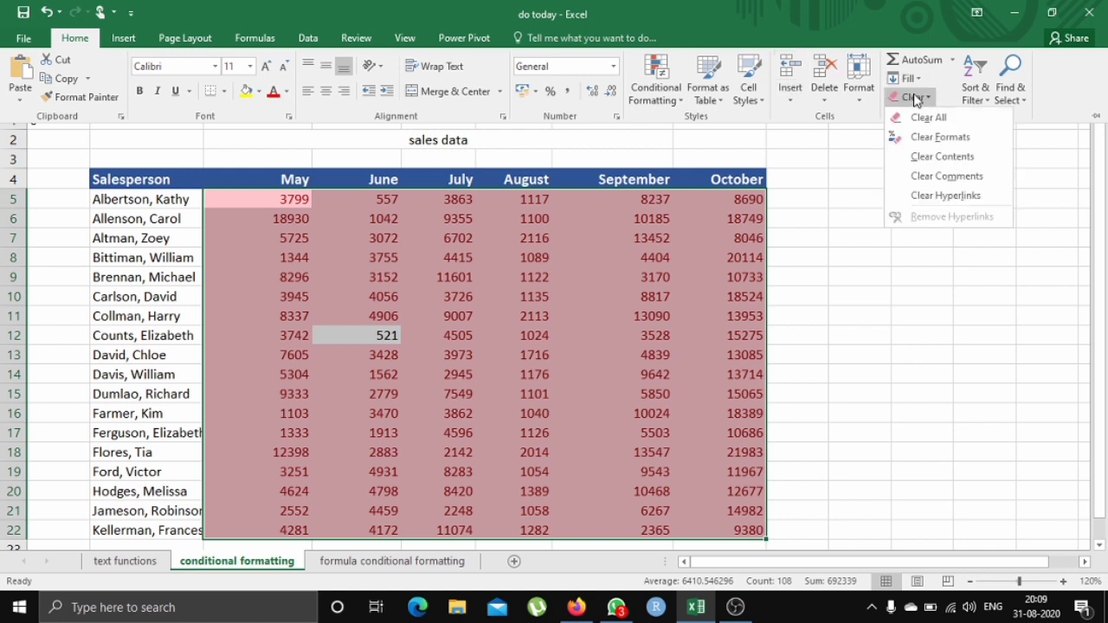
pyautogui.click(933, 139)
pyautogui.click(809, 219)
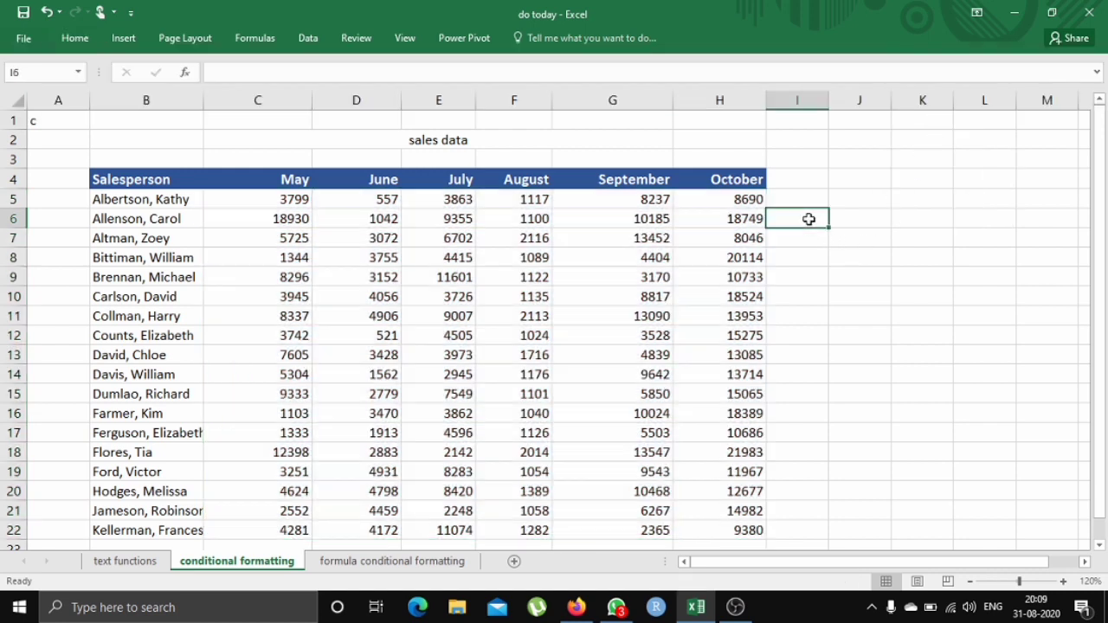
# Apply gradient-fill Blue Data Bars to the sales figures in C5:H22.
pyautogui.moveTo(293, 199); pyautogui.dragTo(707, 522)
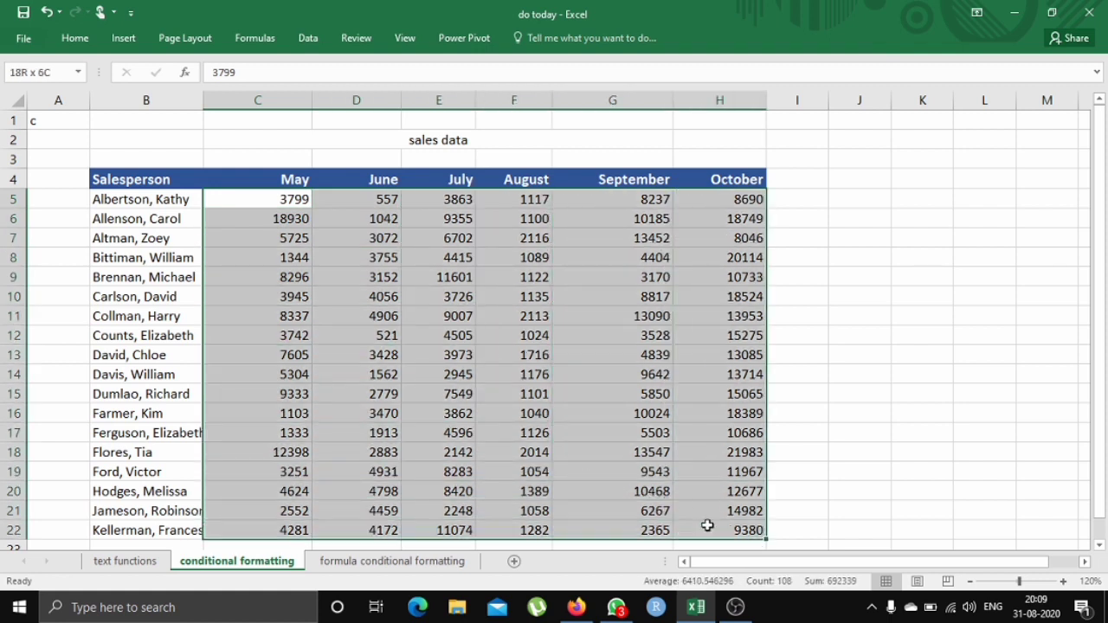
pyautogui.click(78, 39)
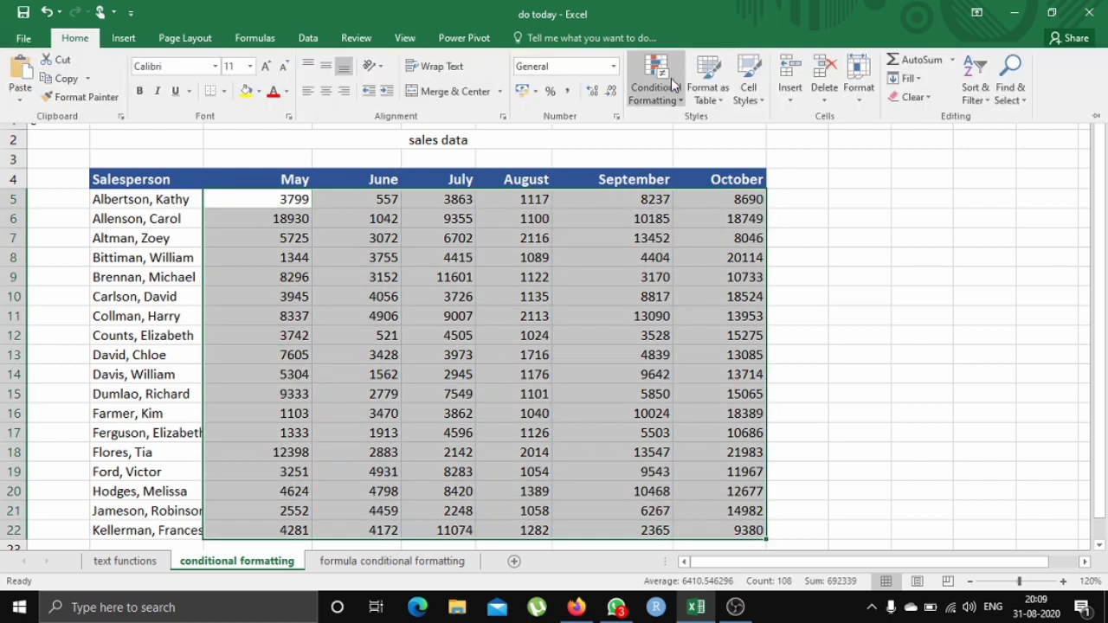
pyautogui.click(674, 84)
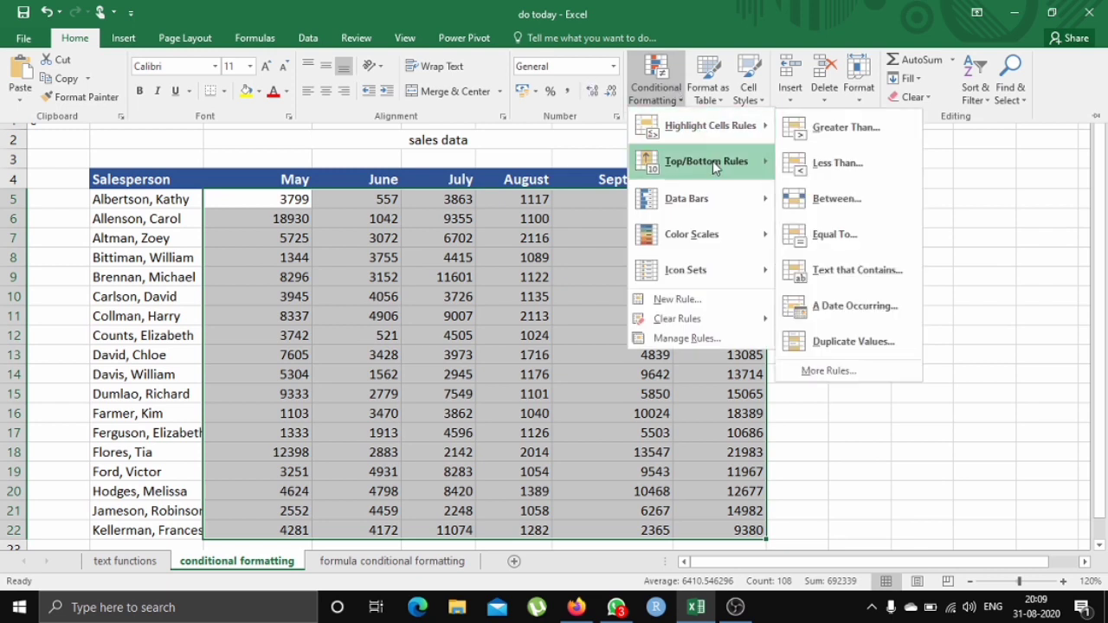
pyautogui.moveTo(712, 198)
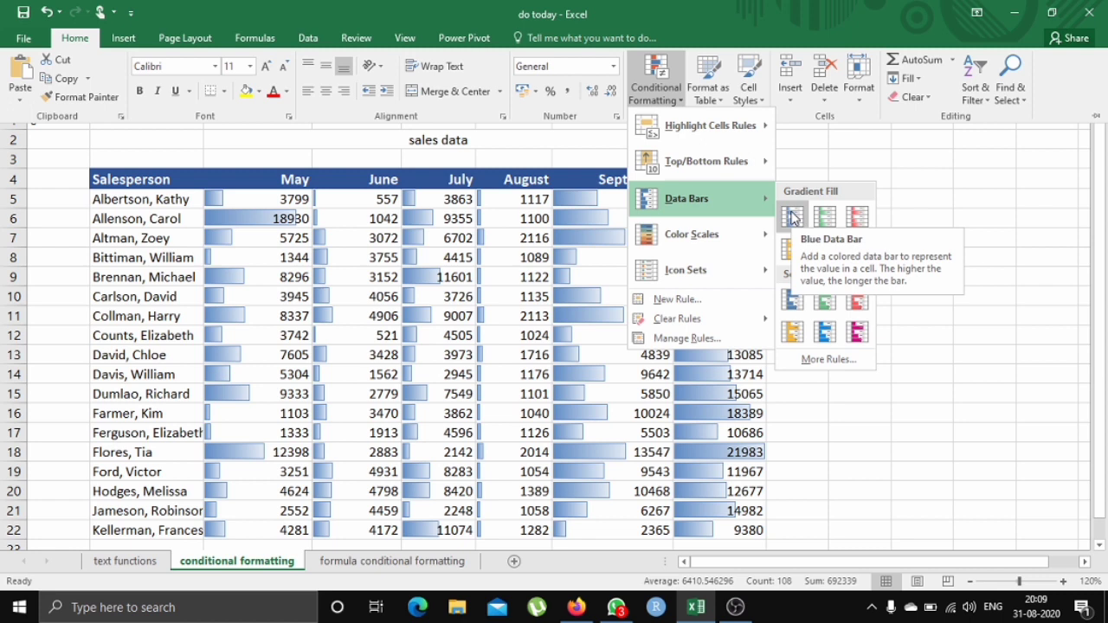
pyautogui.click(792, 217)
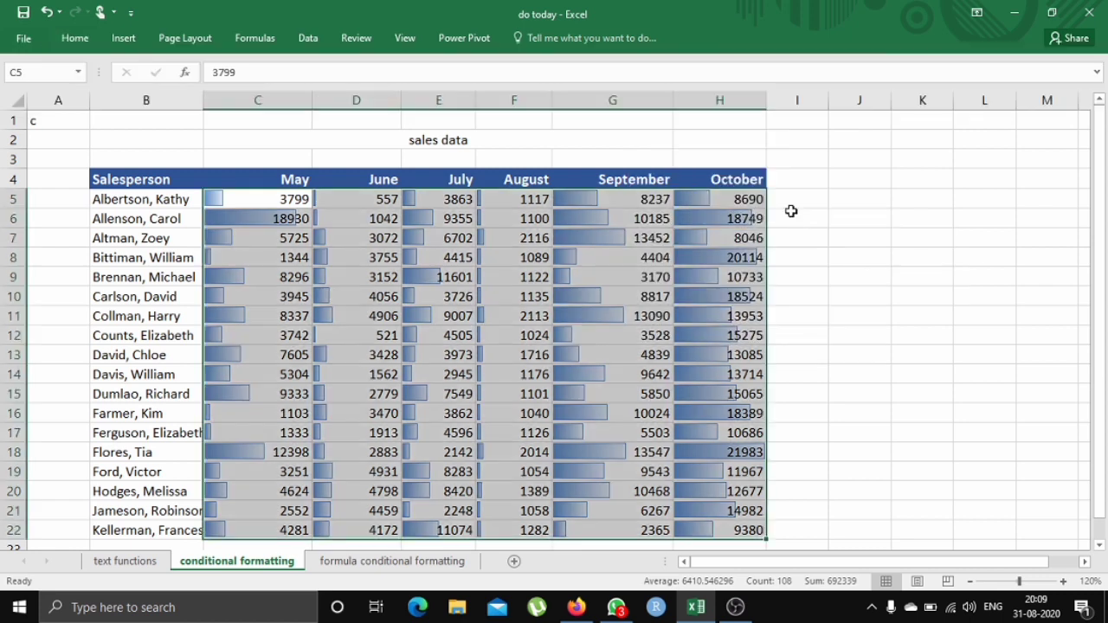
# Preview other data bar and color scale options on the sales figures, and clear the formats from C5:H22.
pyautogui.click(75, 35)
pyautogui.click(660, 84)
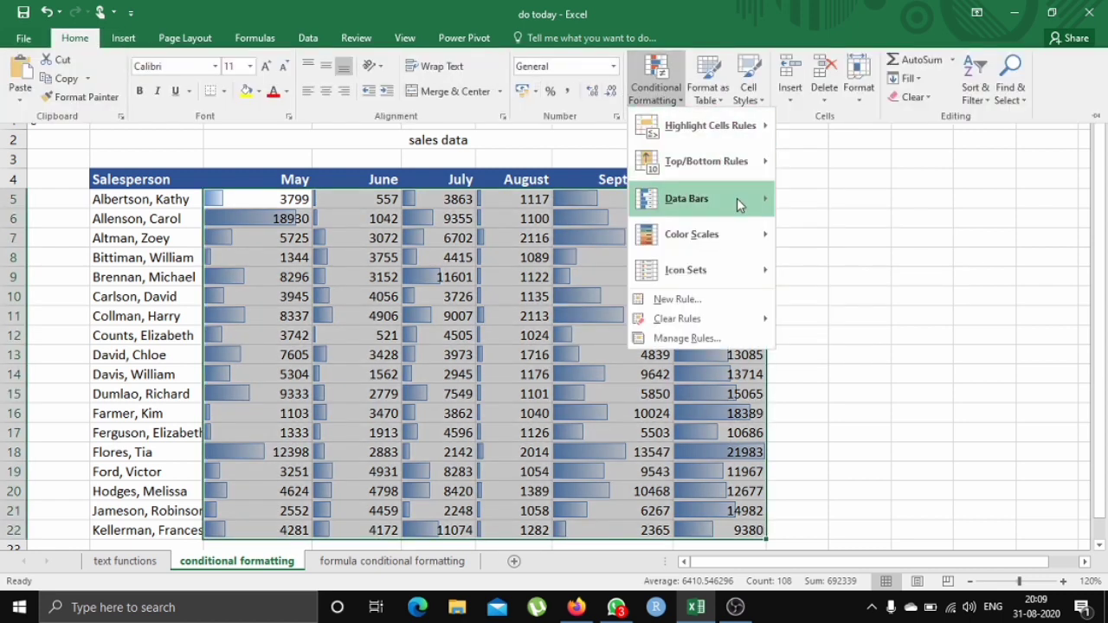
pyautogui.moveTo(737, 199)
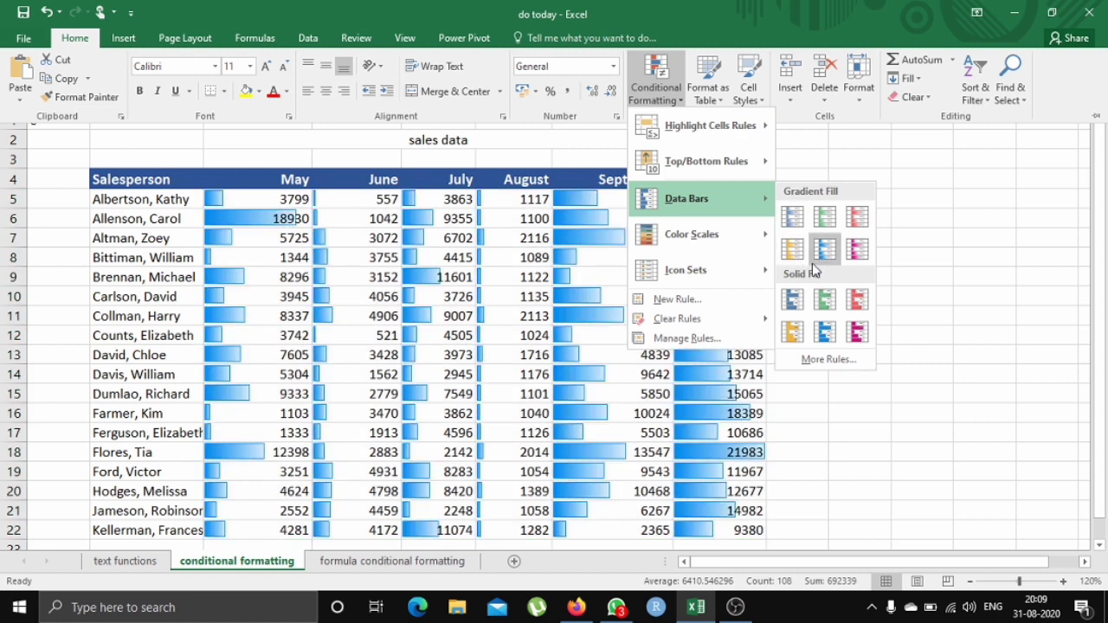
pyautogui.moveTo(734, 234)
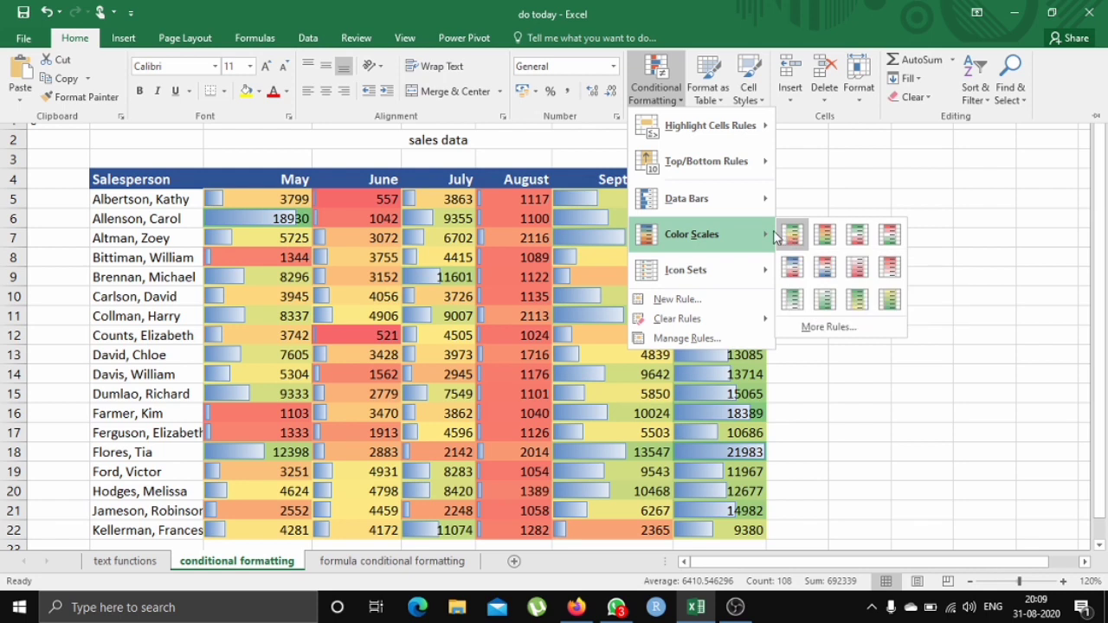
pyautogui.click(827, 140)
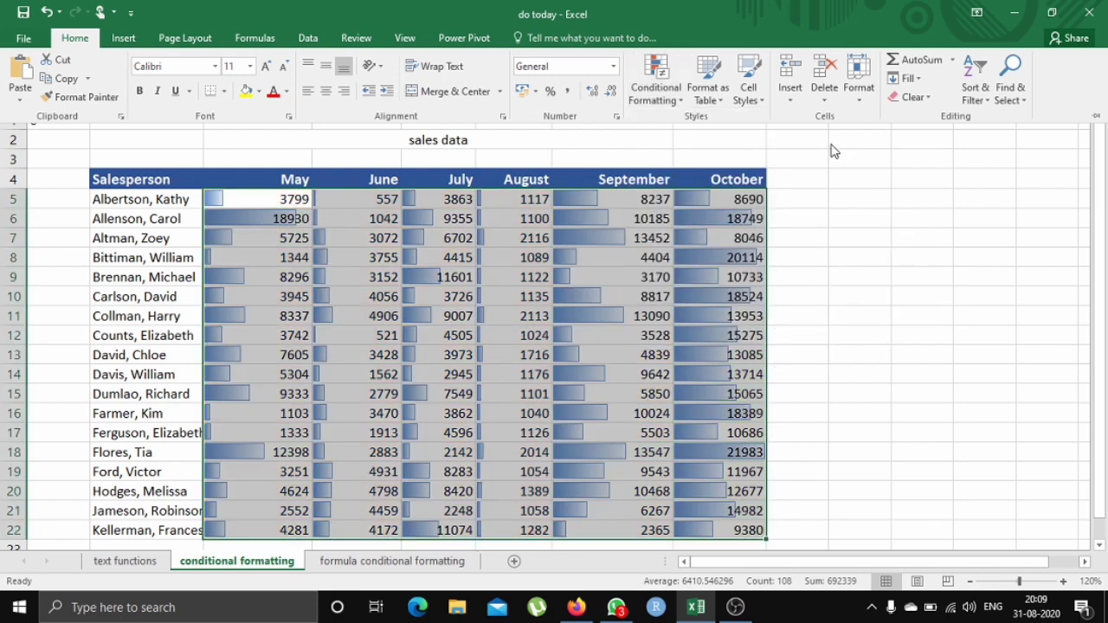
pyautogui.click(916, 97)
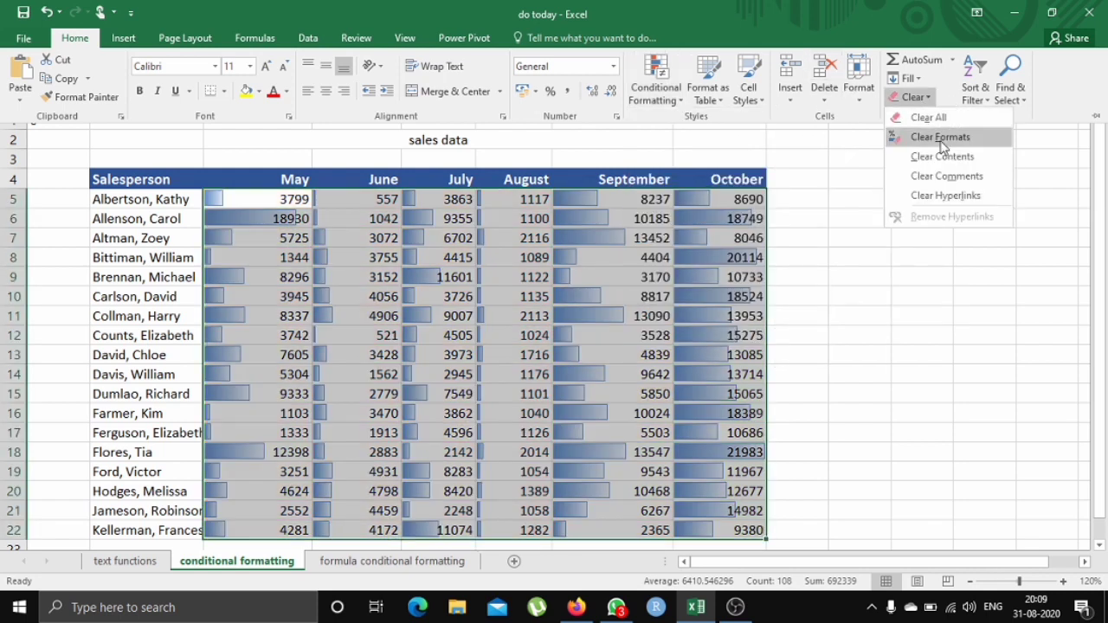
pyautogui.click(942, 136)
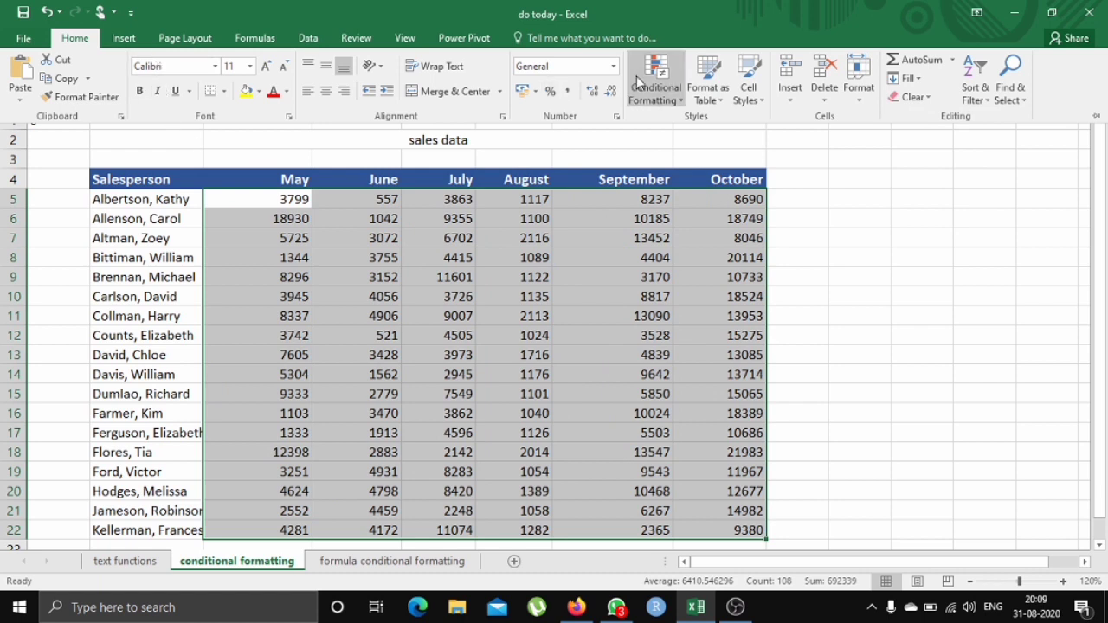
# Highlight the top 10 items in the sales figures C5:H22 with Light Red Fill with Dark Red Text.
pyautogui.click(655, 95)
pyautogui.moveTo(723, 163)
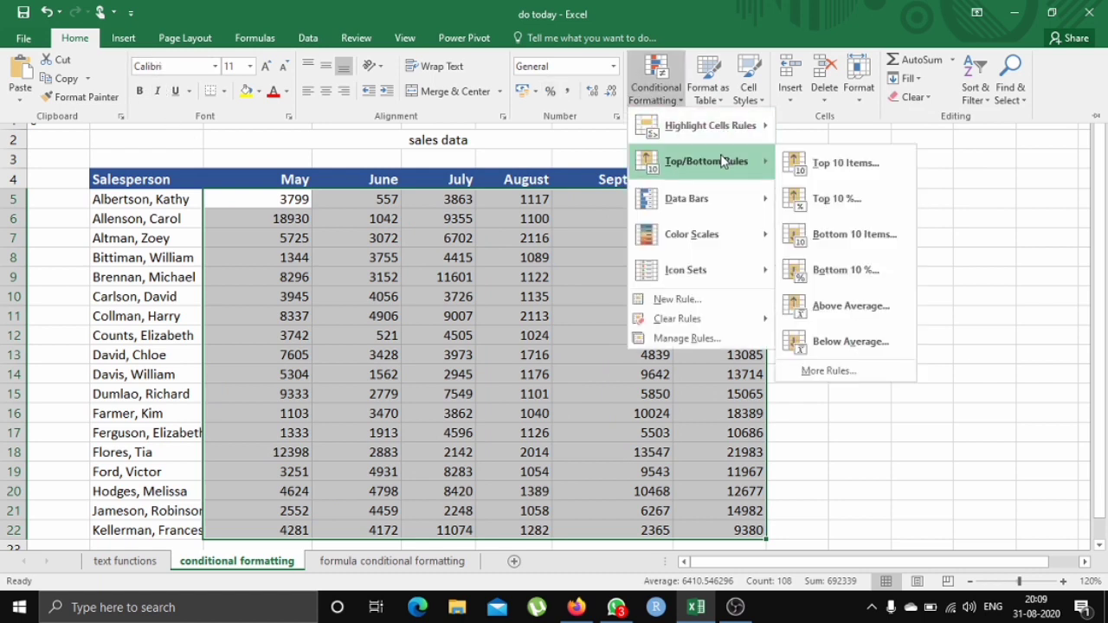
pyautogui.click(798, 162)
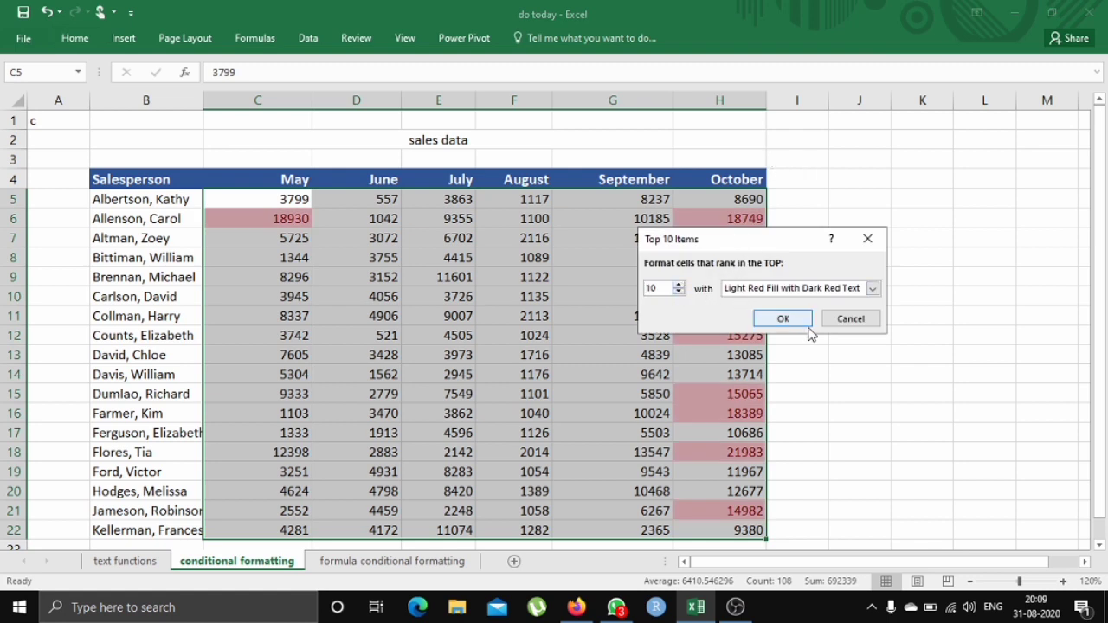
pyautogui.click(782, 320)
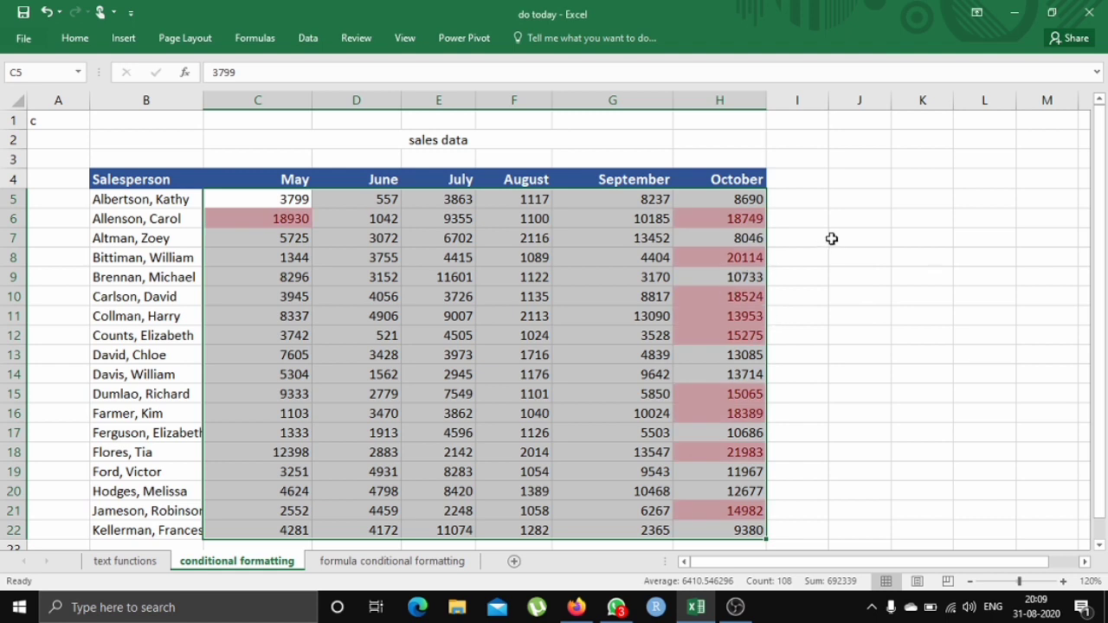
pyautogui.click(831, 238)
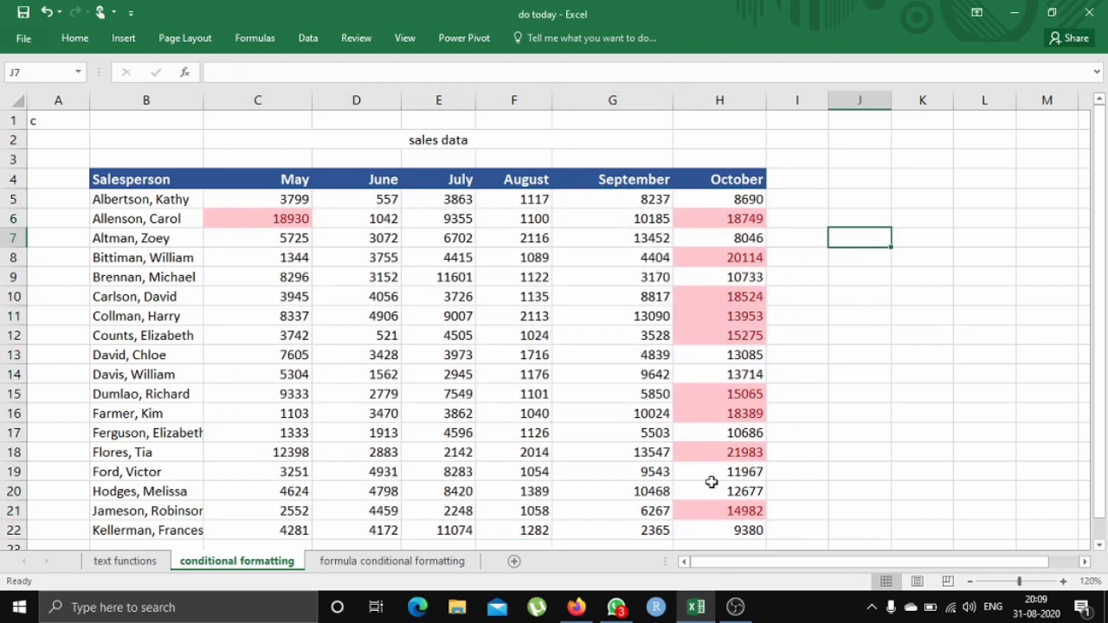
# Select C5:H22 again and clear the Top 10 highlighting from it.
pyautogui.moveTo(260, 205); pyautogui.dragTo(708, 530)
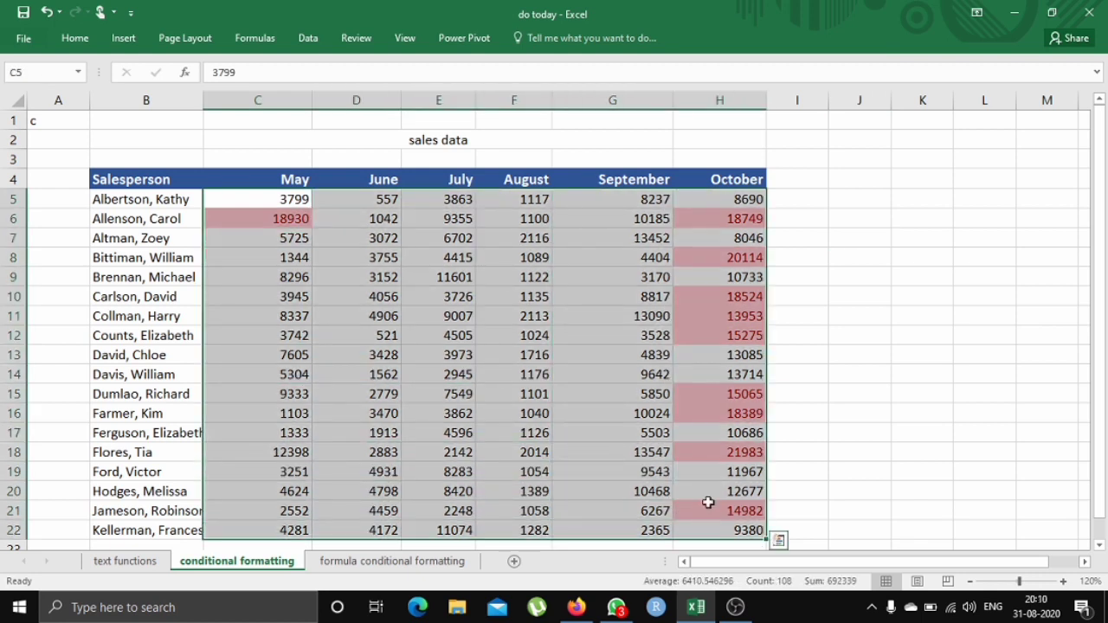
pyautogui.click(74, 37)
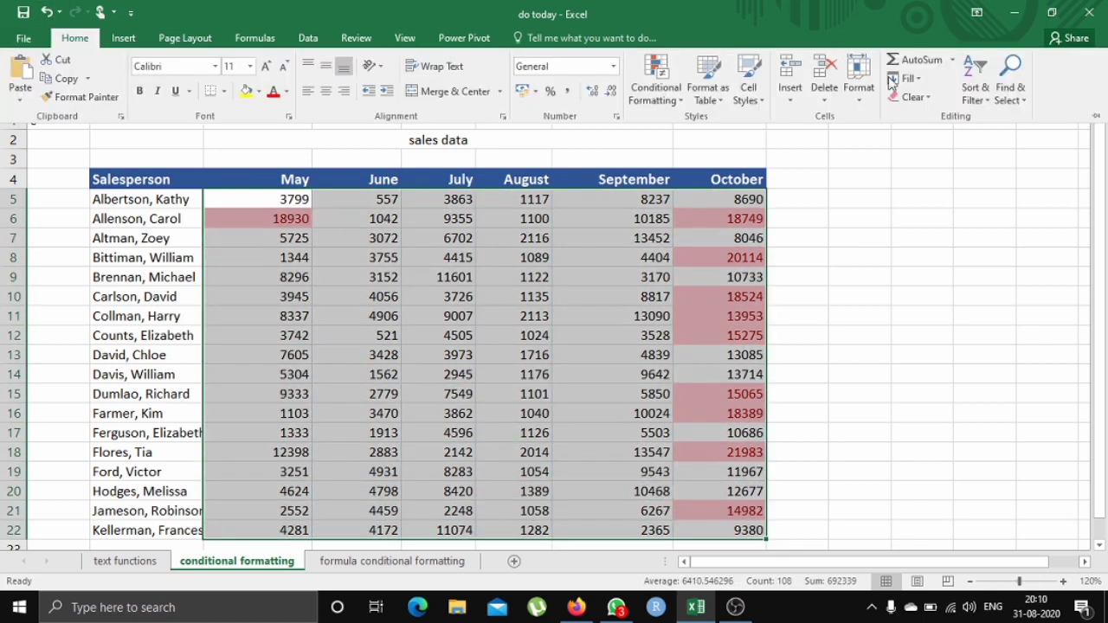
pyautogui.click(911, 98)
pyautogui.click(914, 139)
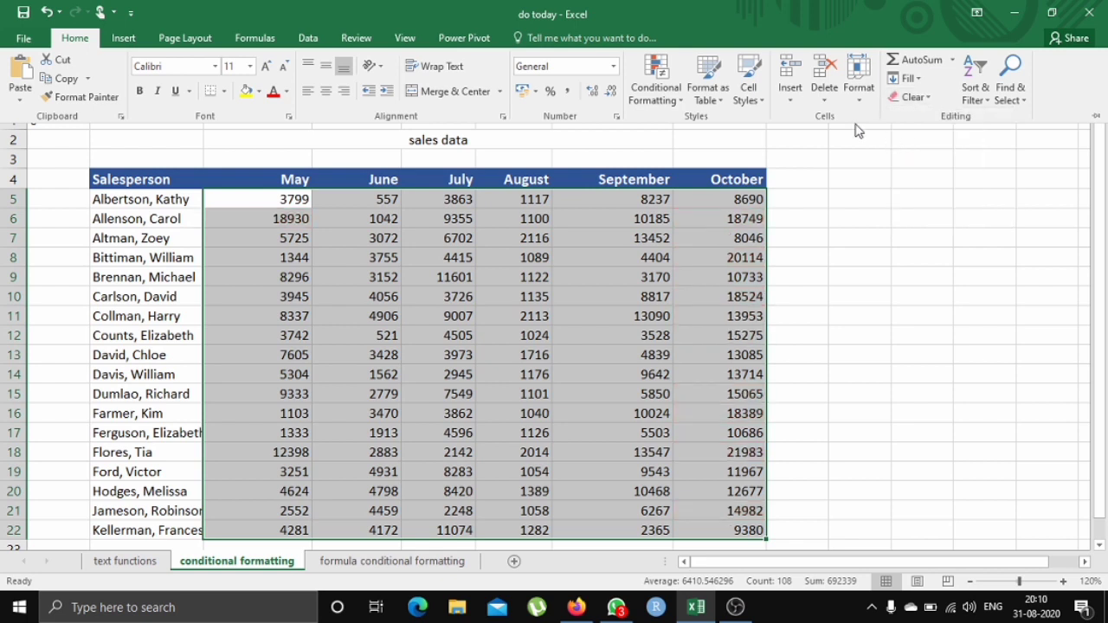
# Start a Between highlight rule for C5:H22 with cell C7 as its lower limit.
pyautogui.click(670, 100)
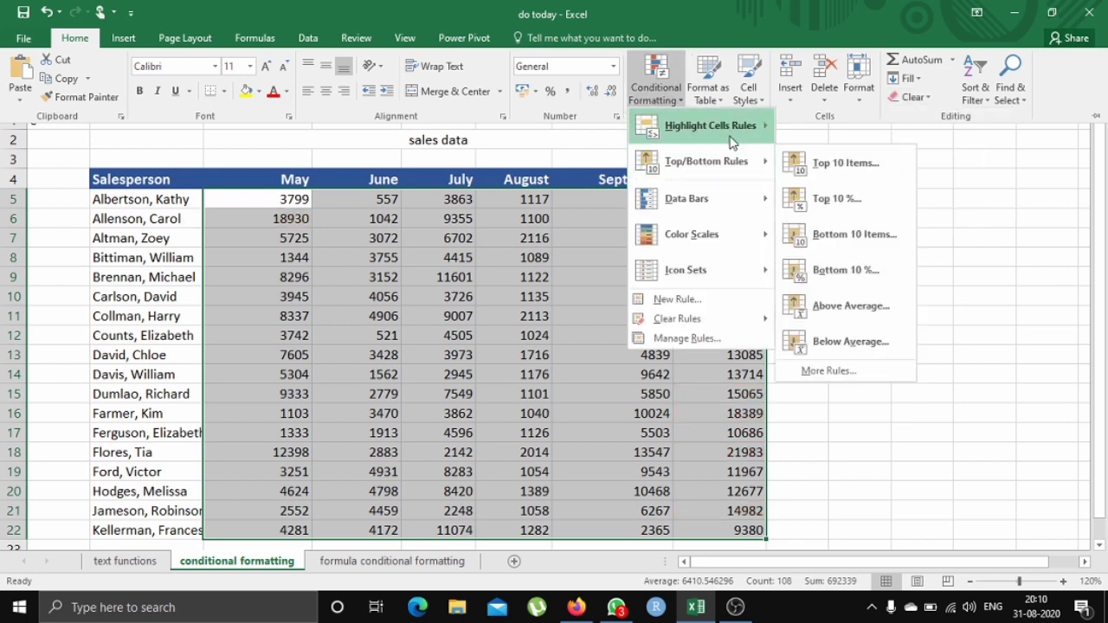
pyautogui.moveTo(753, 127)
pyautogui.click(837, 201)
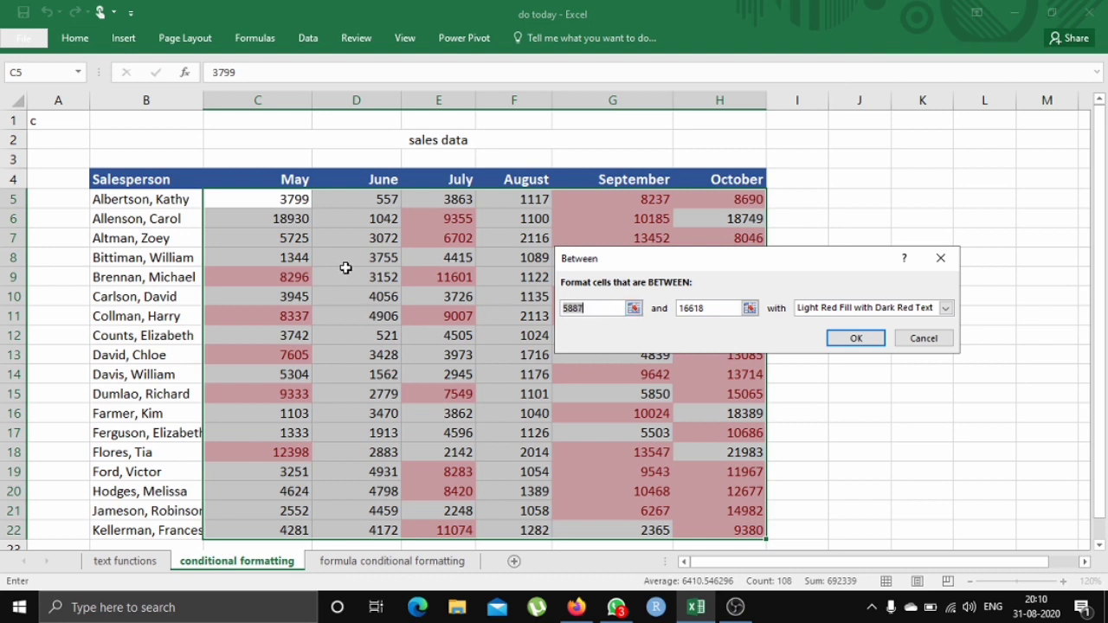
pyautogui.click(293, 239)
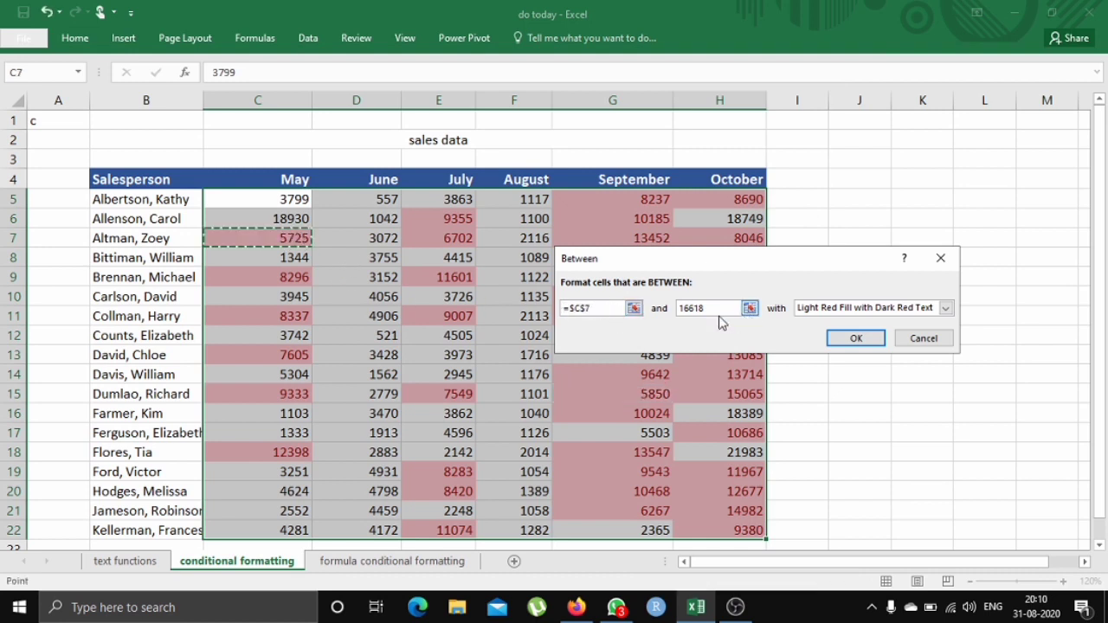
pyautogui.click(634, 309)
pyautogui.click(301, 238)
pyautogui.click(946, 286)
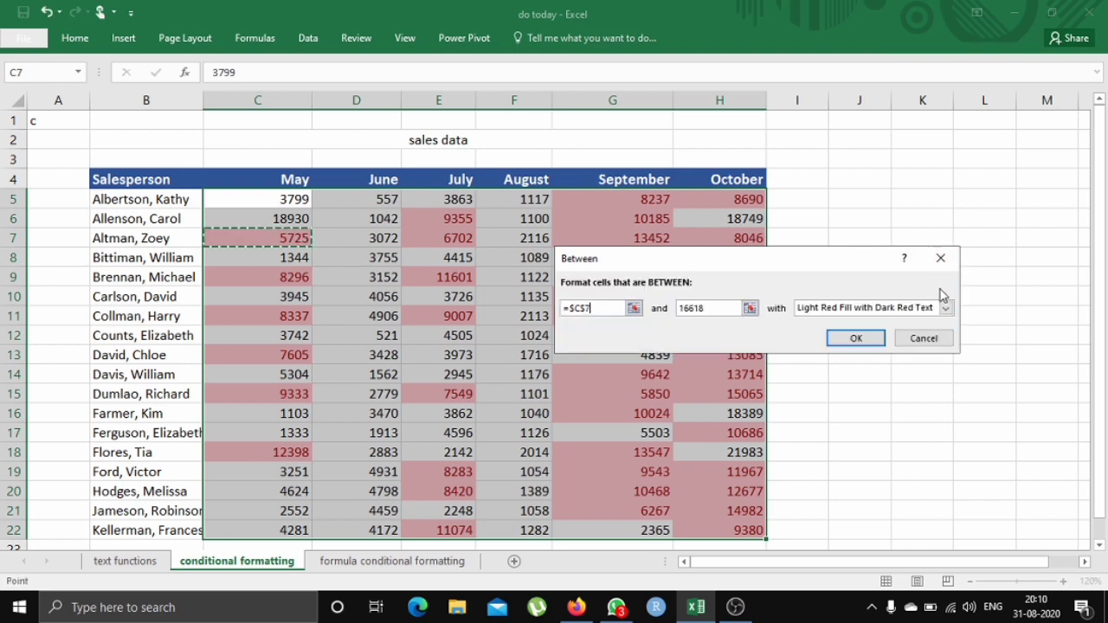
# Set the upper limit of the Between rule to cell E15.
pyautogui.click(747, 309)
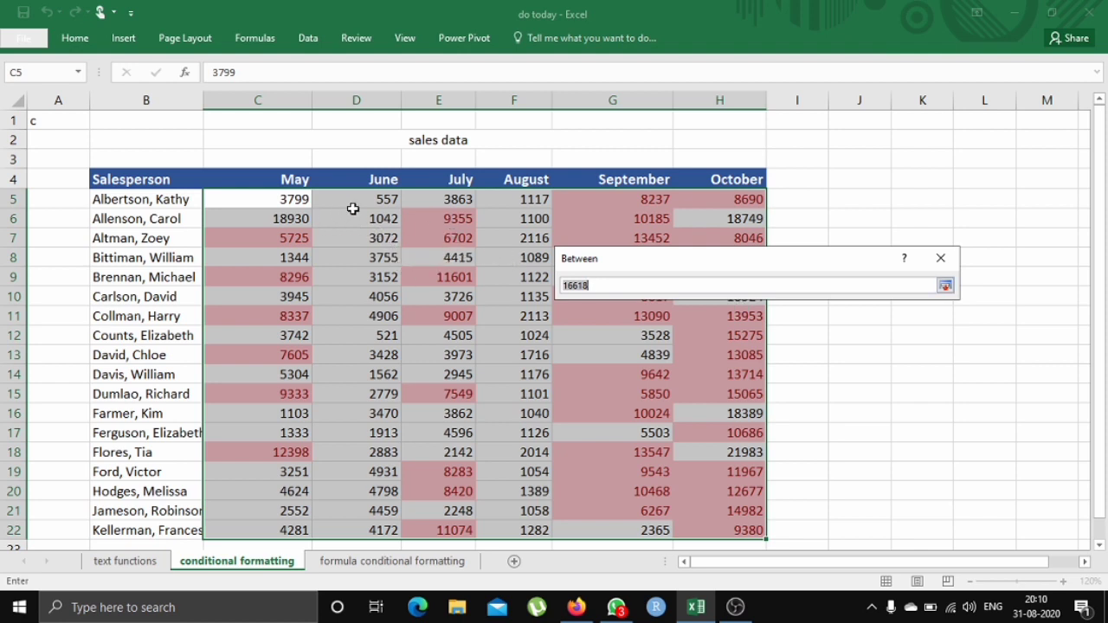
pyautogui.click(440, 401)
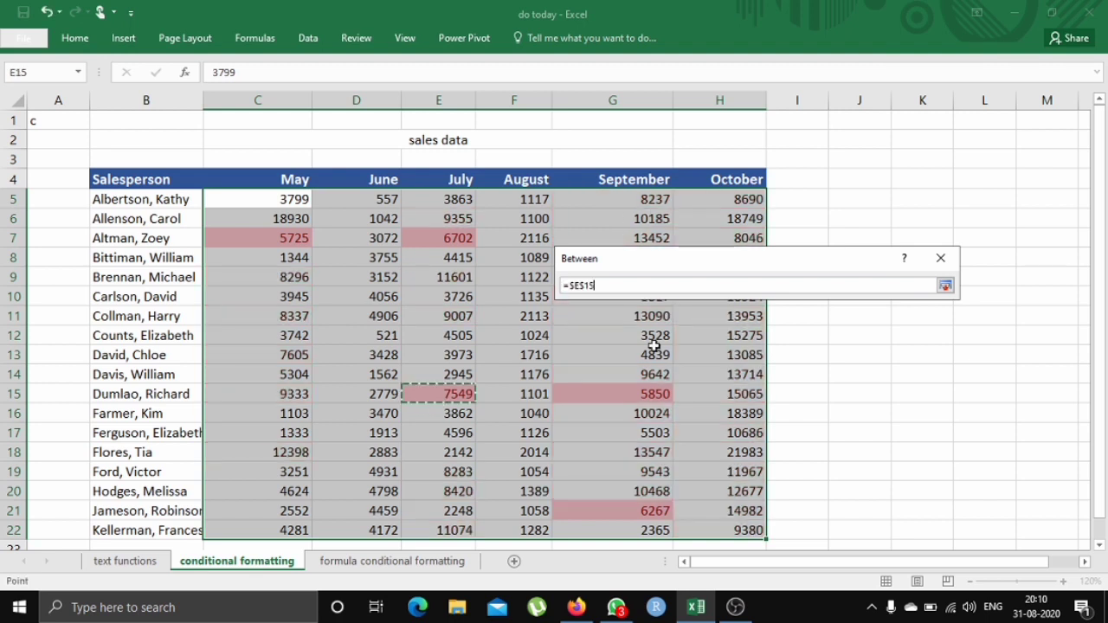
pyautogui.click(945, 286)
# Open the rule's custom format settings, cancel them, and apply the Between rule with Light Red Fill with Dark Red Text.
pyautogui.click(945, 307)
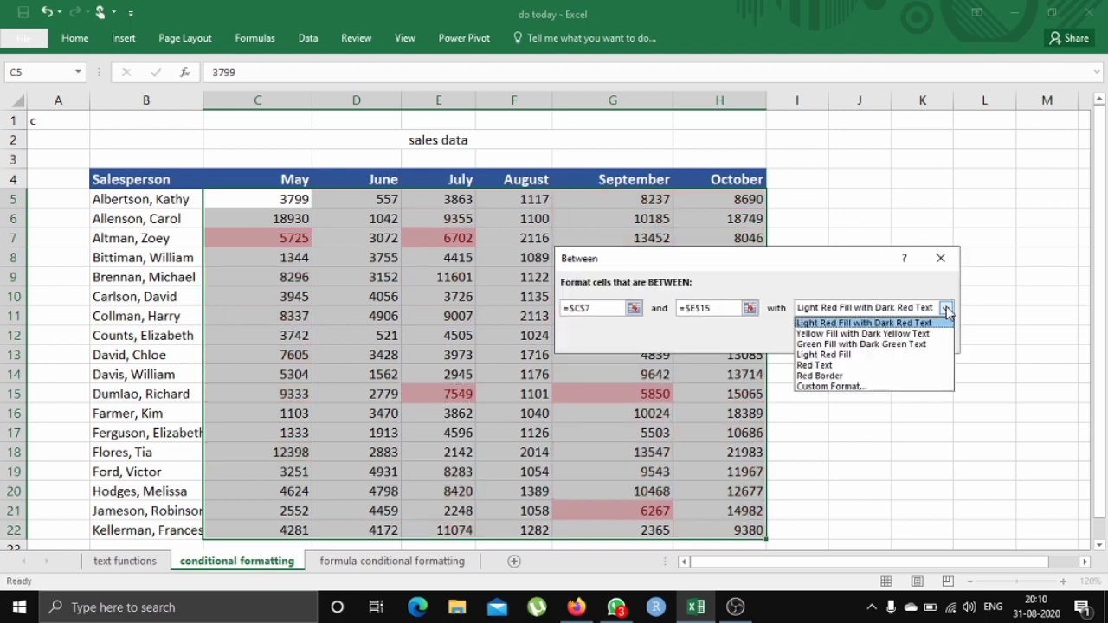
pyautogui.click(871, 387)
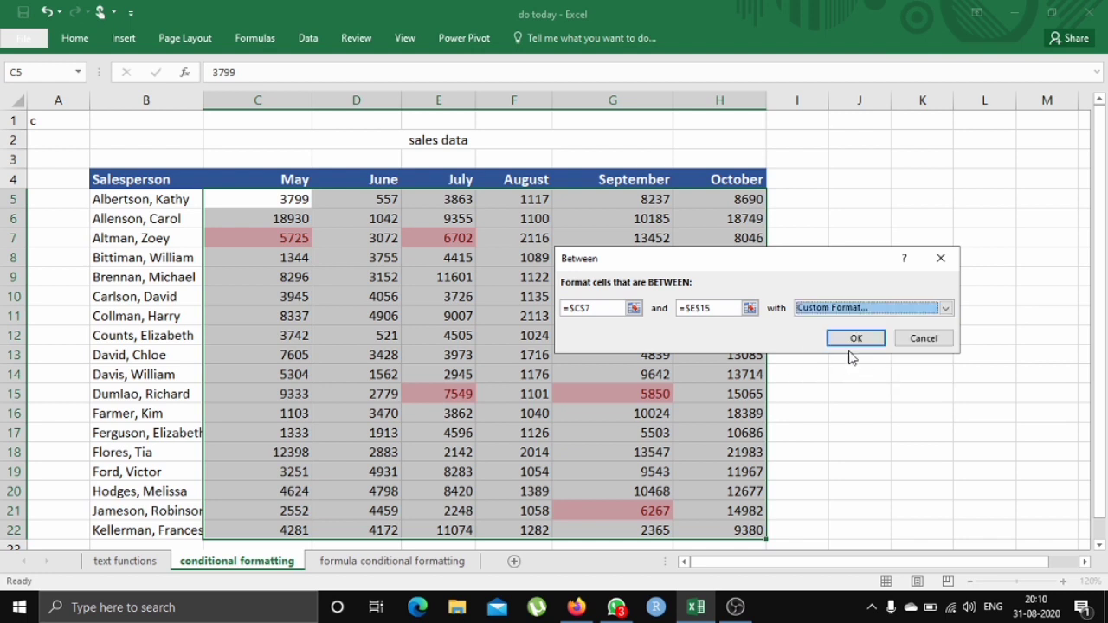
pyautogui.click(958, 81)
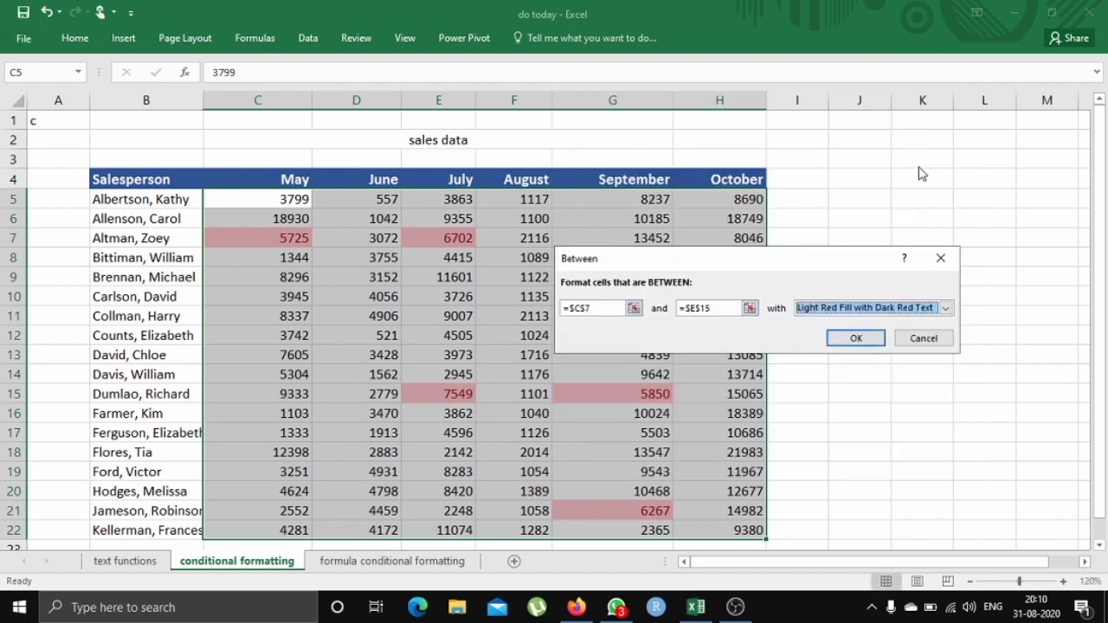
pyautogui.click(852, 339)
pyautogui.click(867, 253)
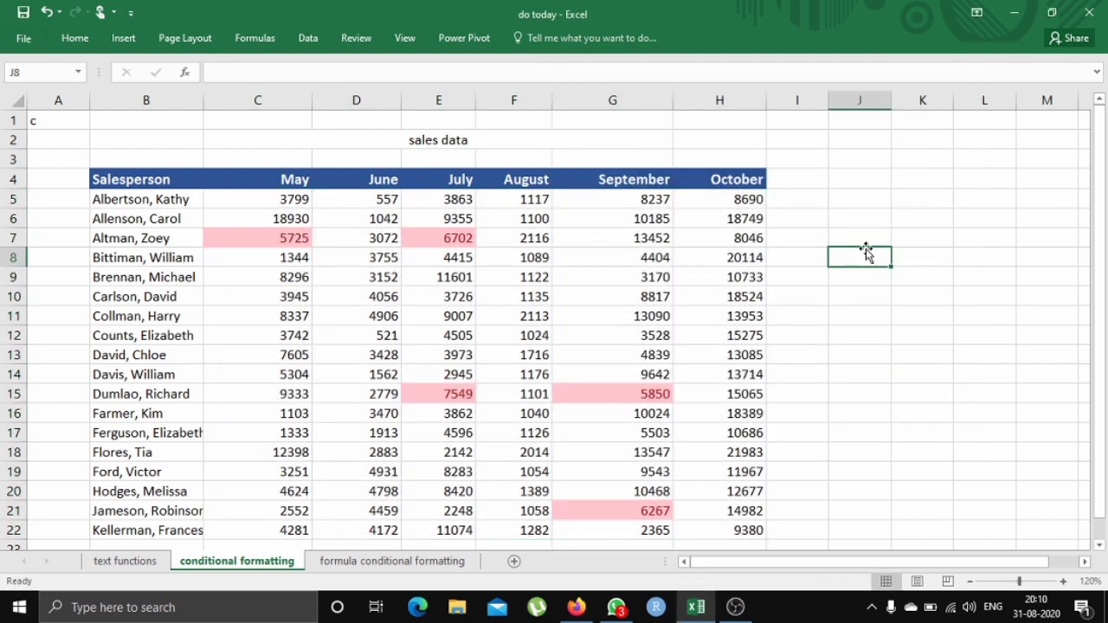